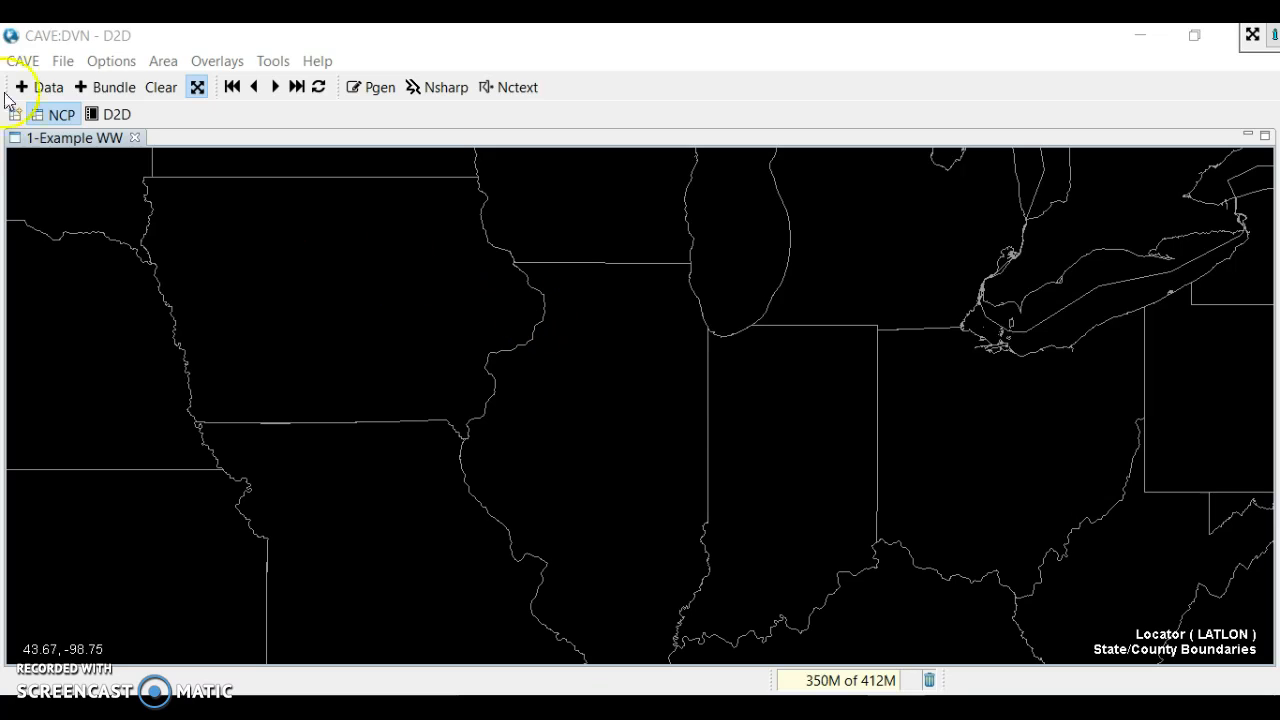
# - Examine the perspectives offered in the Open Perspective dialog, and close it without switching
pyautogui.click(104, 41)
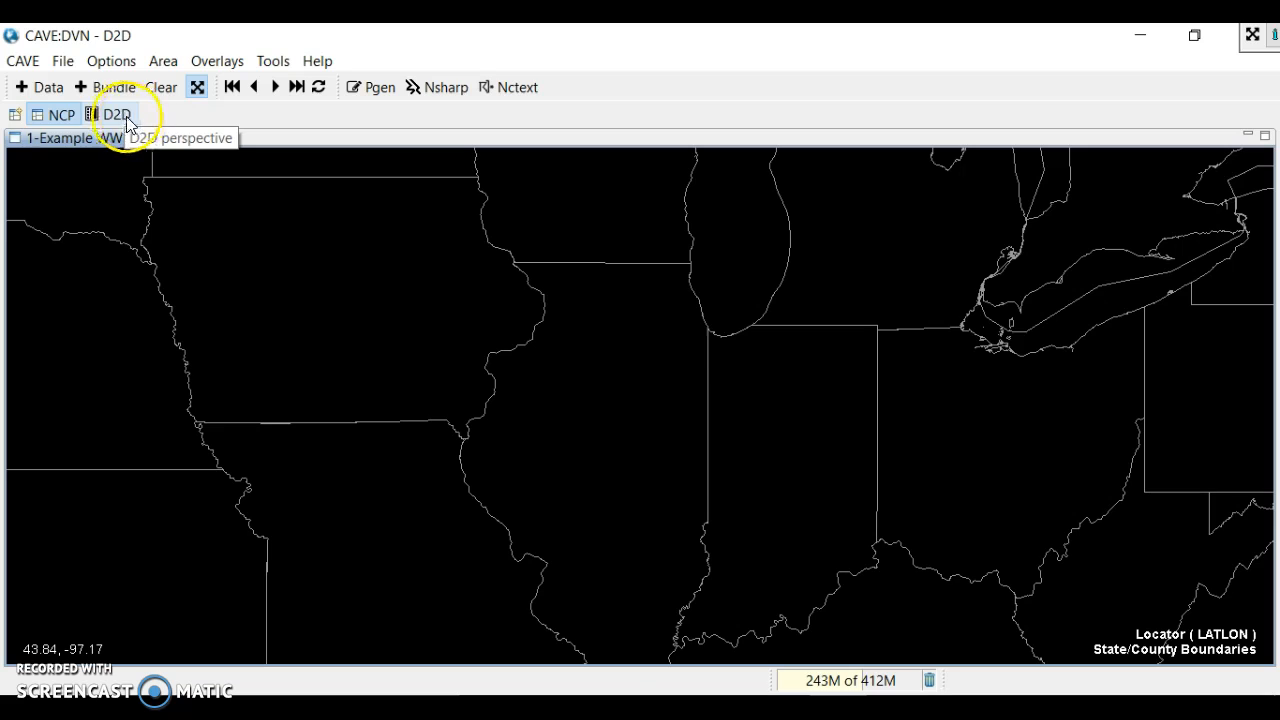
pyautogui.click(15, 117)
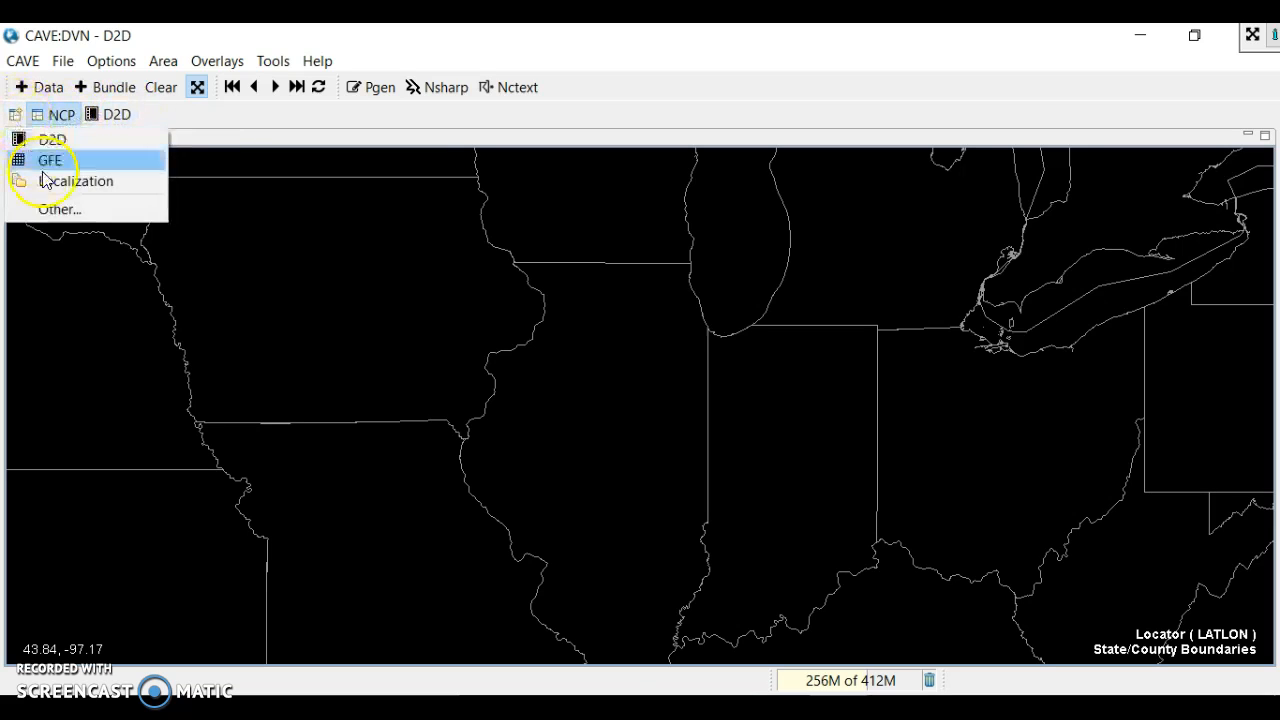
pyautogui.click(58, 208)
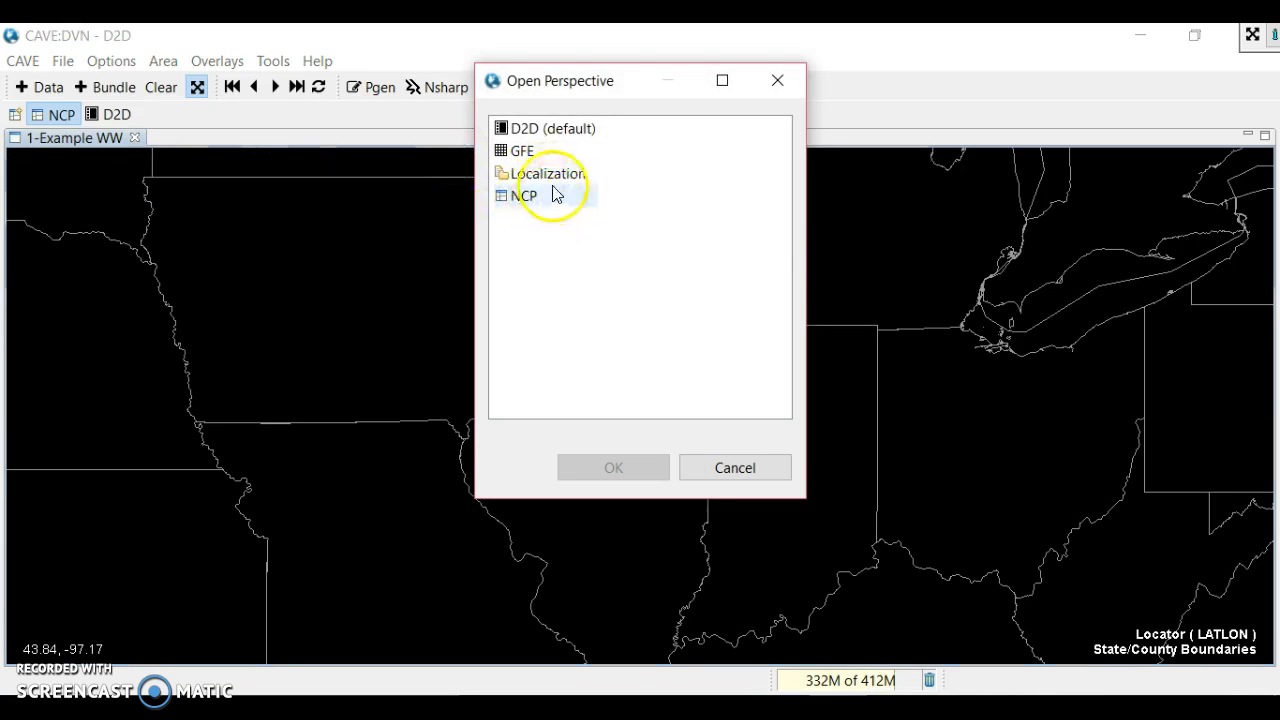
pyautogui.click(779, 80)
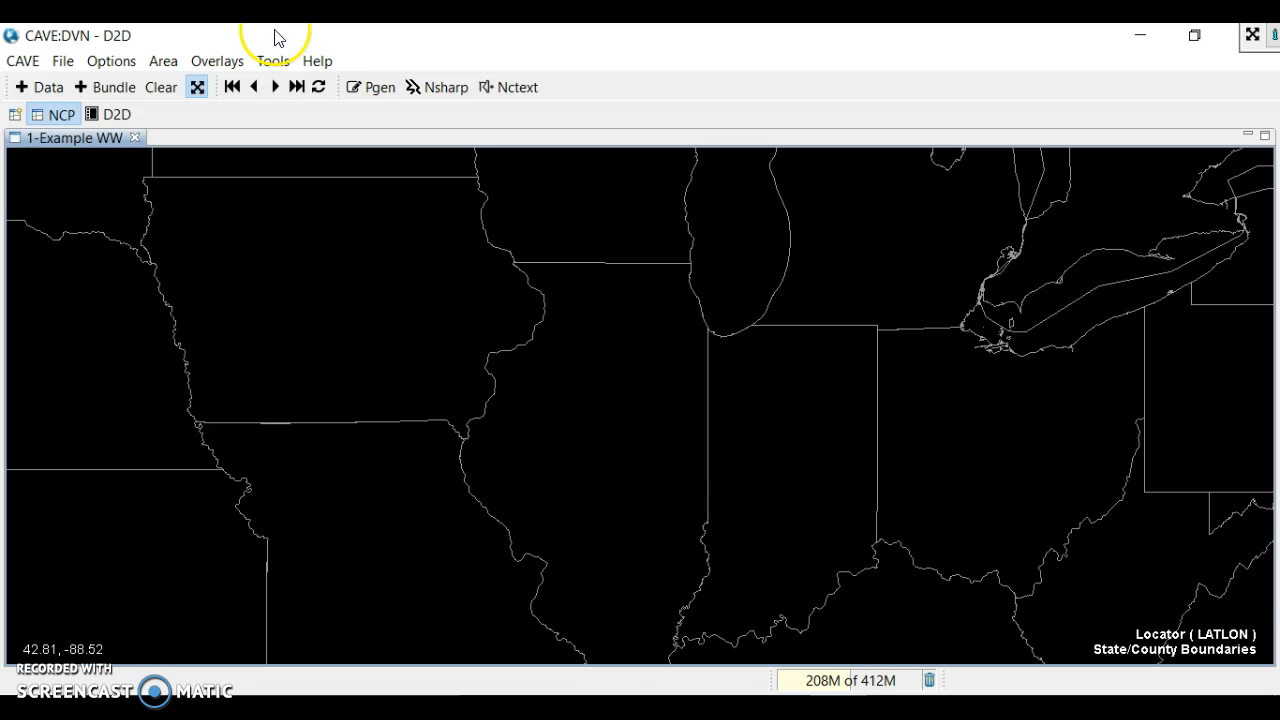
pyautogui.click(60, 61)
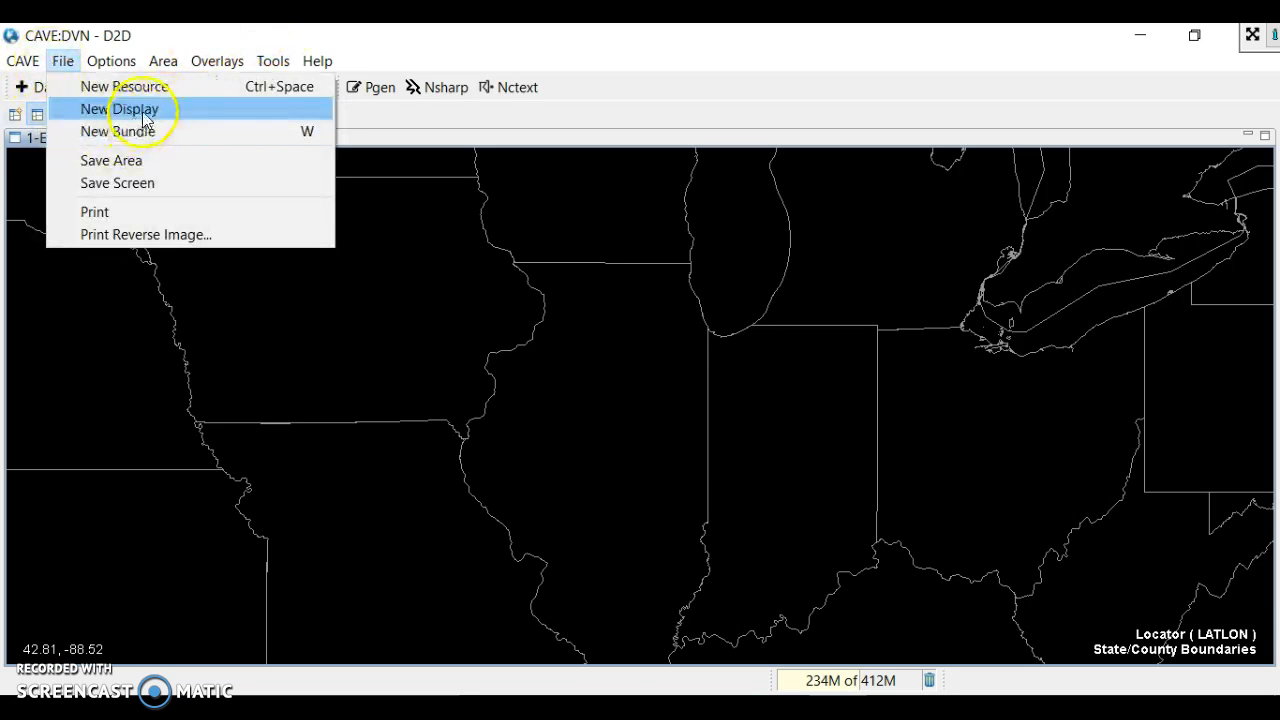
pyautogui.click(123, 294)
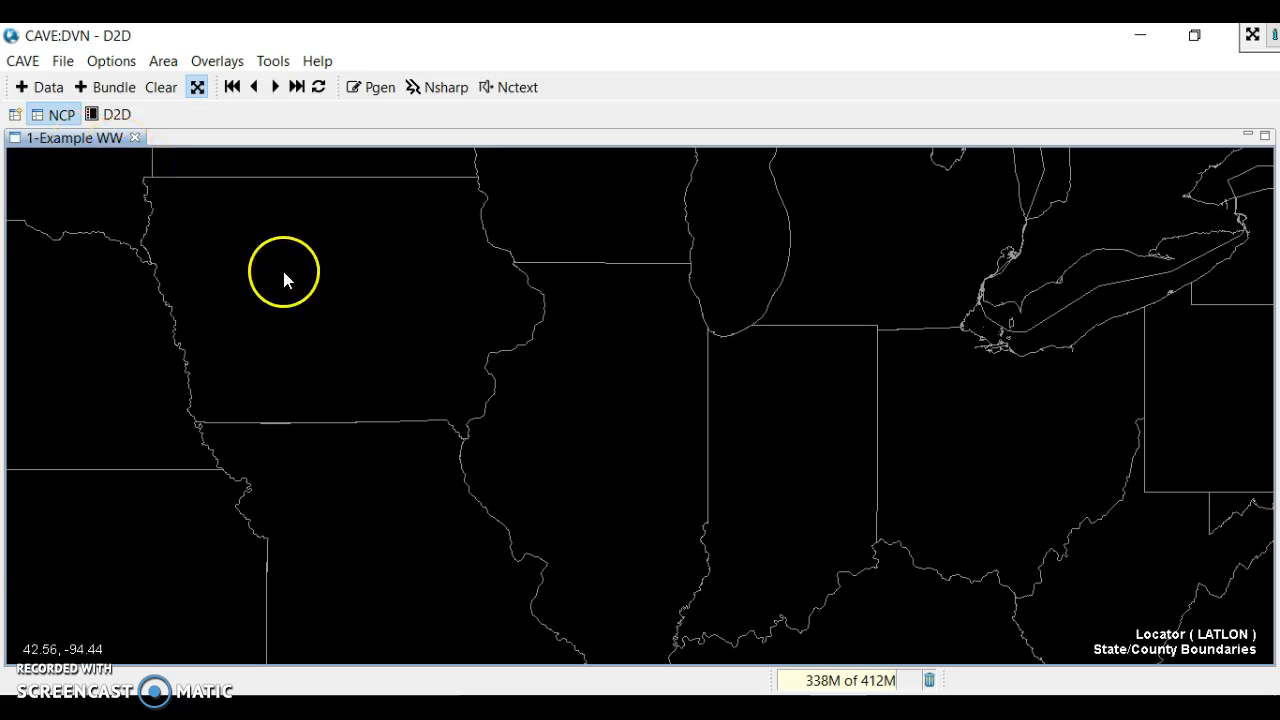
# - Zoom out and pan the map until it frames the contiguous United States
pyautogui.scroll(-4, 340, 214)
pyautogui.moveTo(337, 208); pyautogui.dragTo(520, 319)
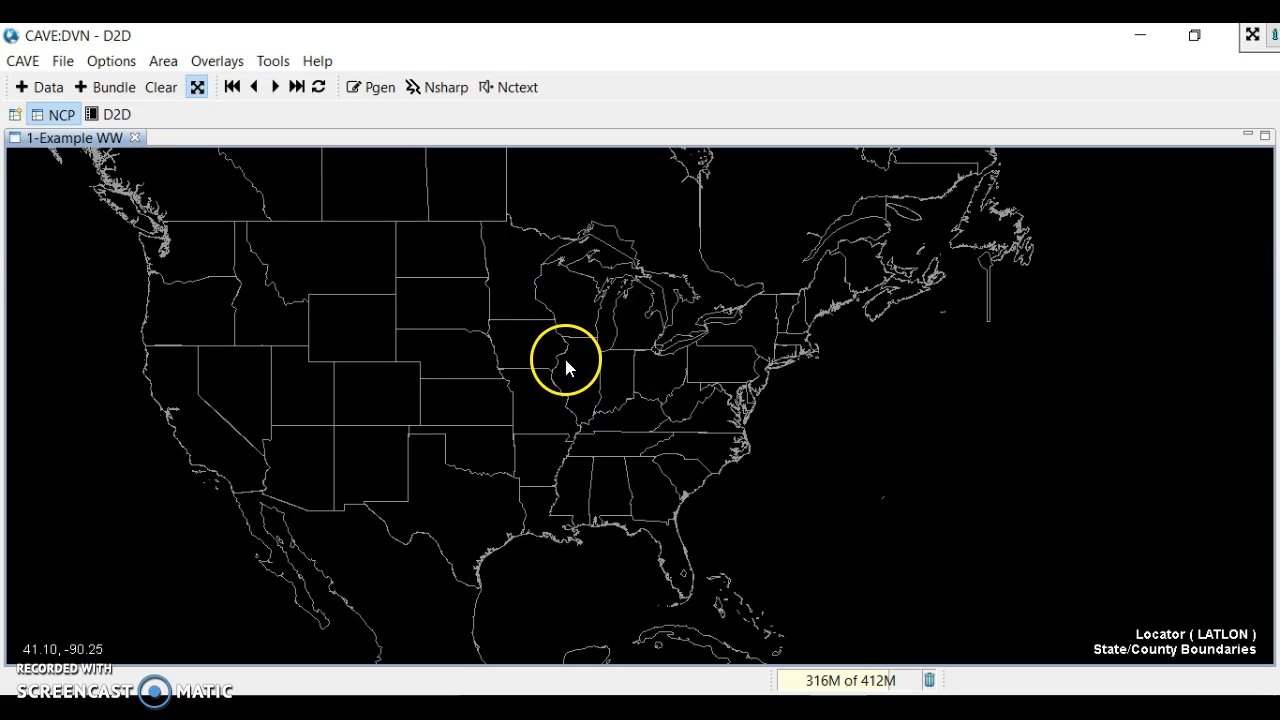
pyautogui.scroll(2, 559, 355)
pyautogui.scroll(4, 560, 357)
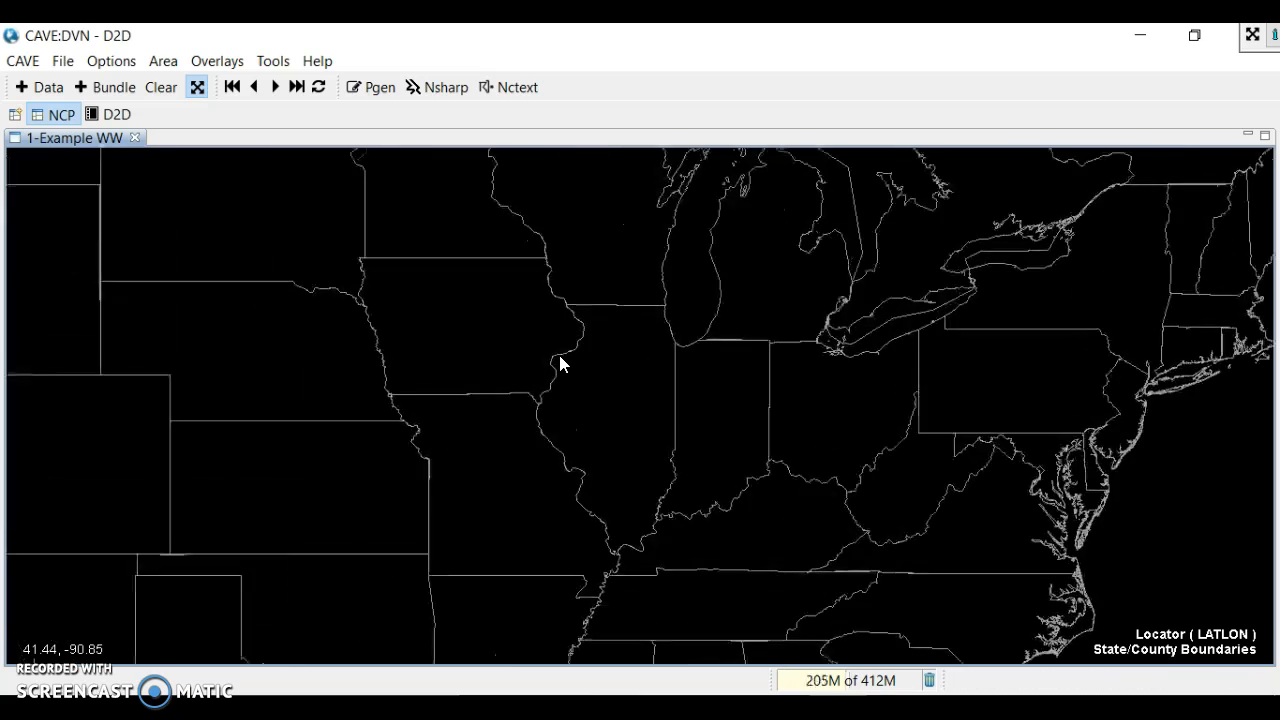
pyautogui.scroll(-5, 560, 364)
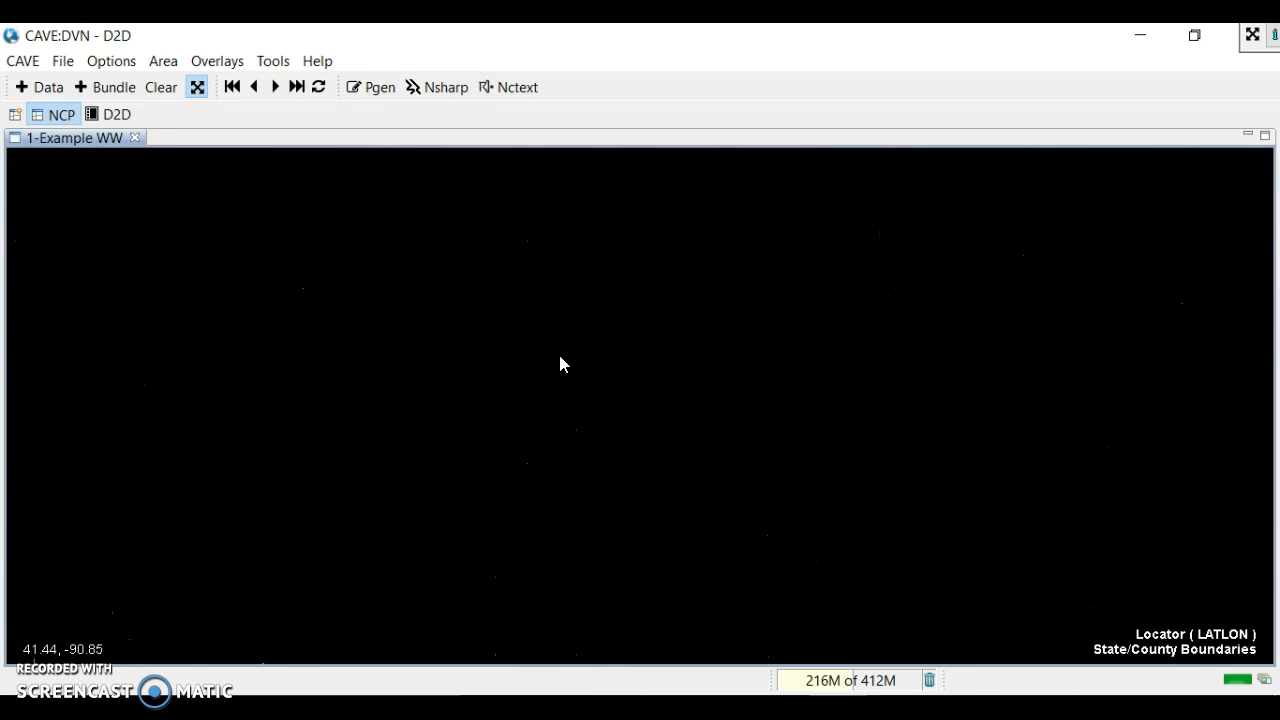
pyautogui.scroll(-2, 559, 355)
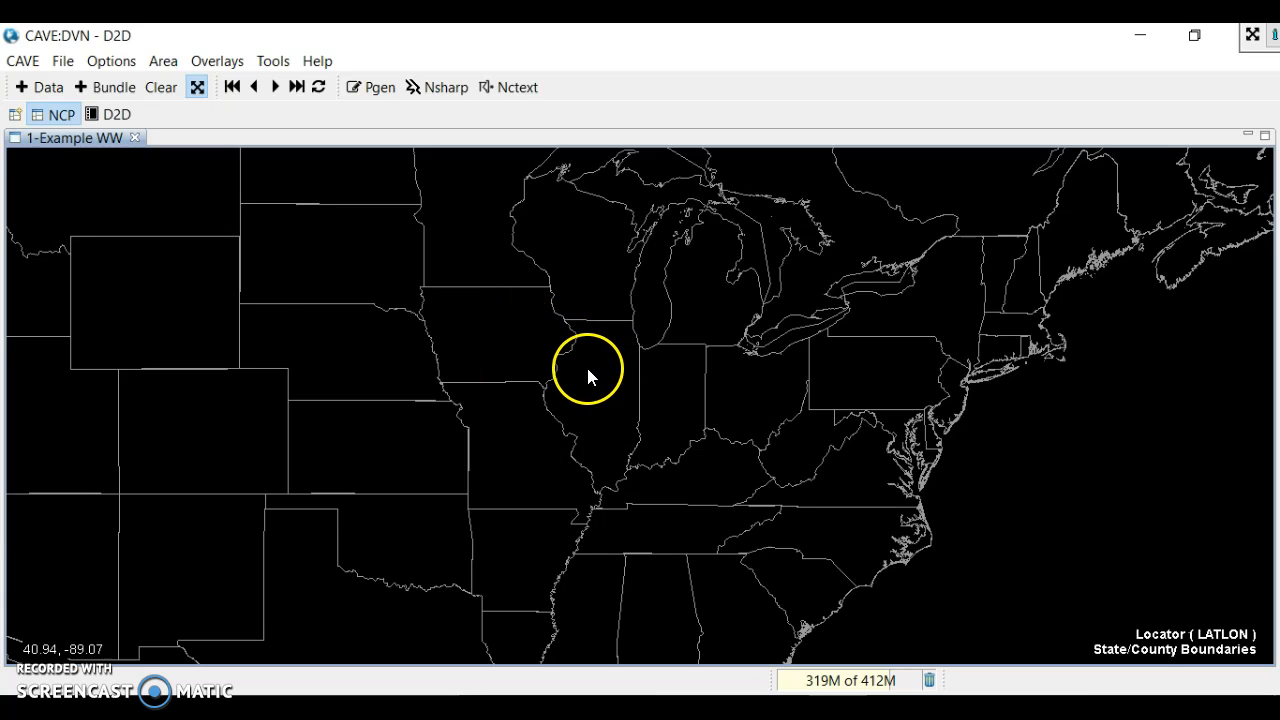
pyautogui.scroll(5, 572, 365)
pyautogui.scroll(-5, 574, 375)
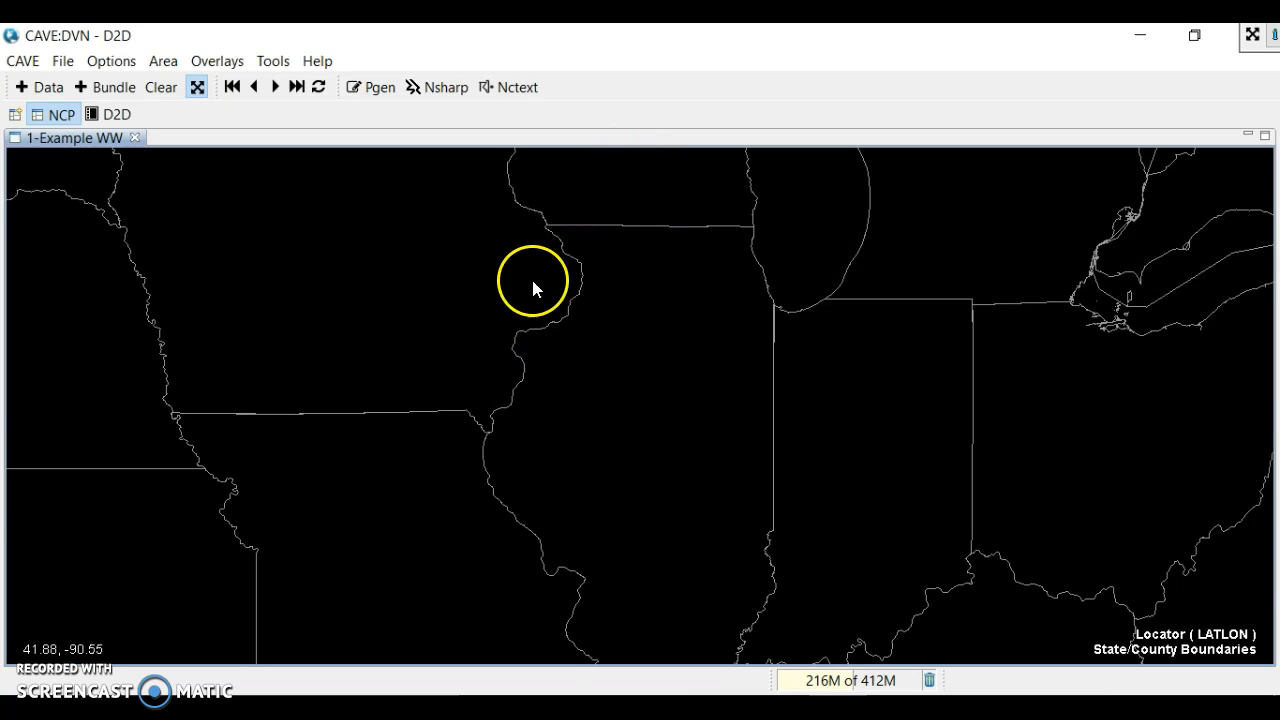
pyautogui.scroll(-2, 533, 366)
pyautogui.scroll(-4, 535, 372)
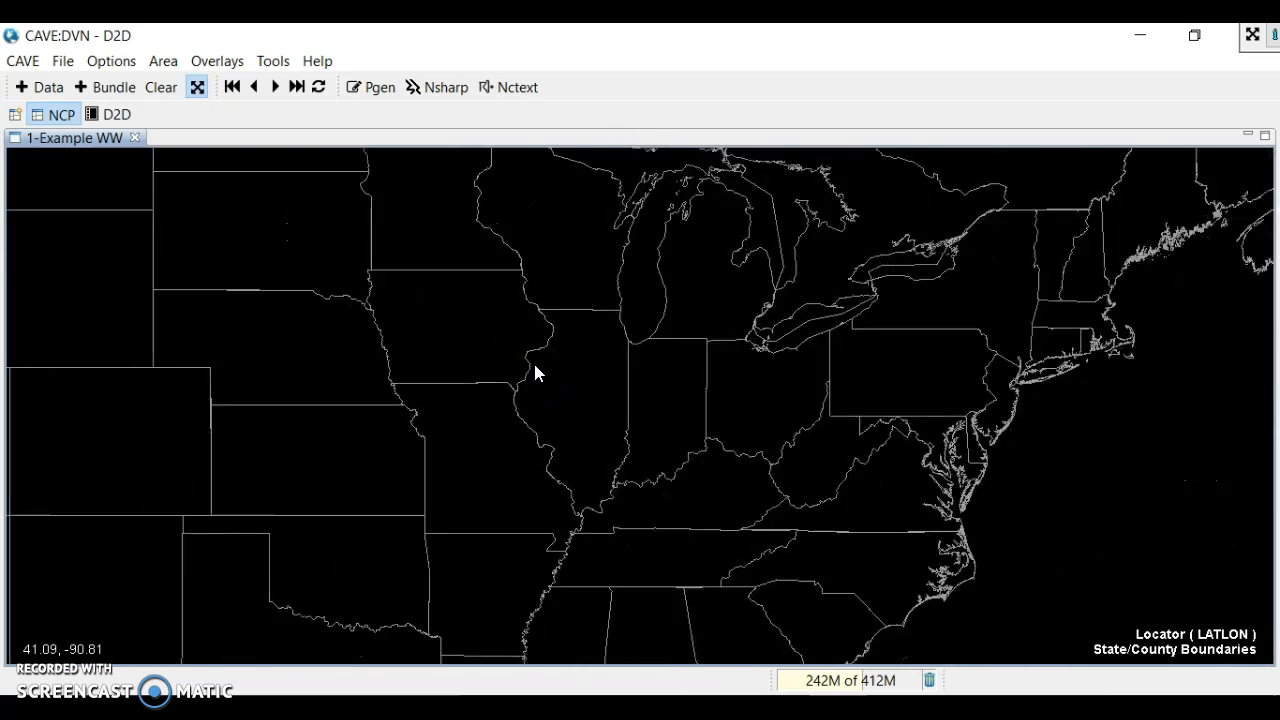
pyautogui.scroll(-2, 535, 372)
pyautogui.moveTo(390, 308); pyautogui.dragTo(554, 284)
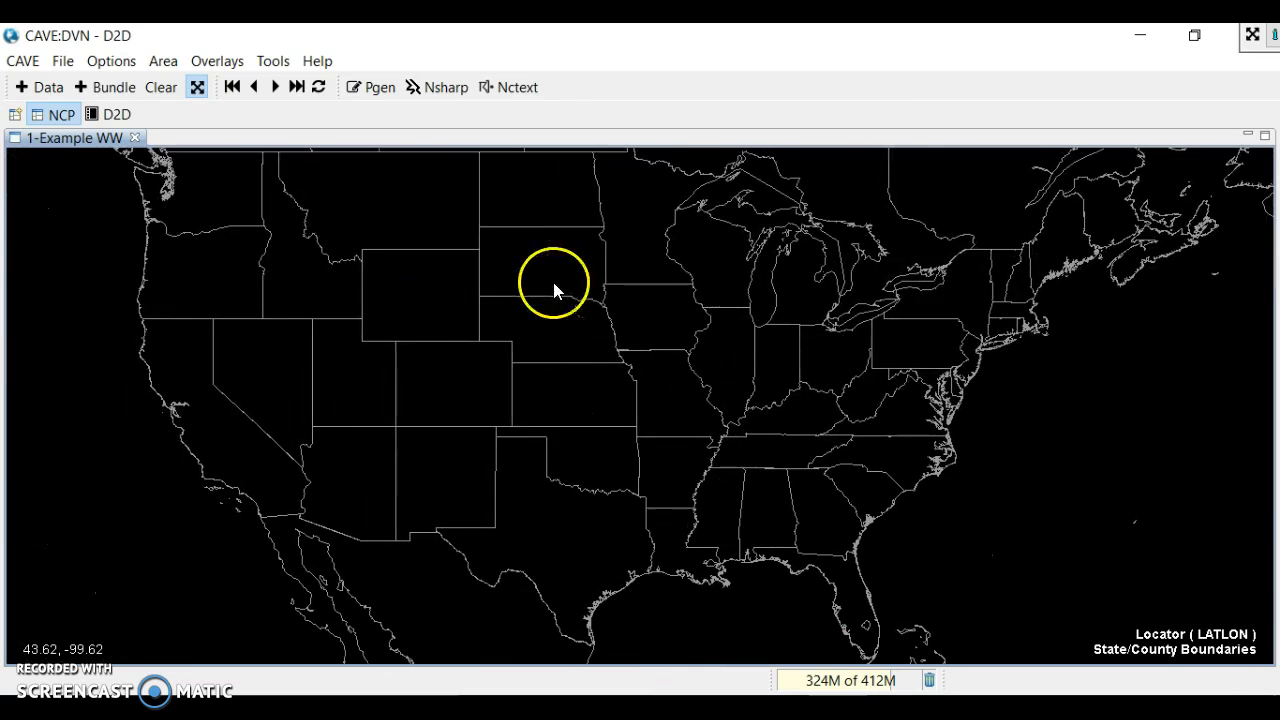
# - Open the PGEN palette and tile it as a narrow strip beside a widened map window
pyautogui.click(378, 88)
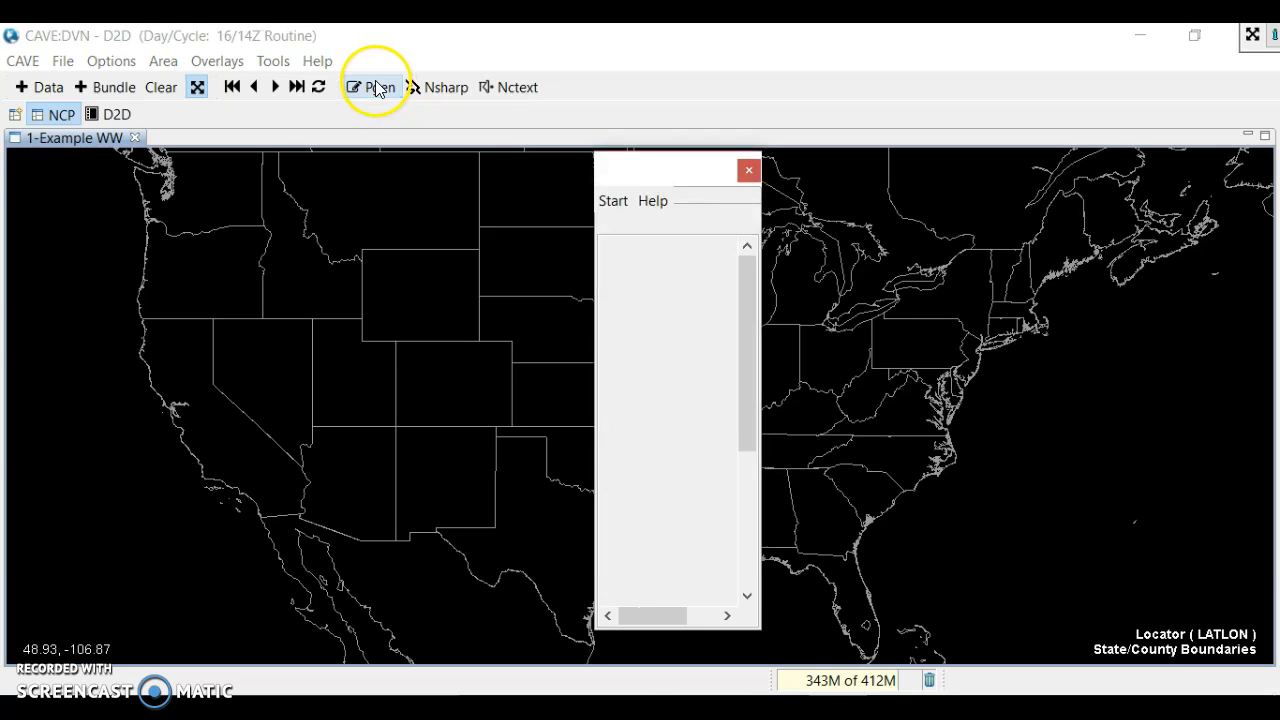
pyautogui.moveTo(677, 194); pyautogui.dragTo(1275, 145)
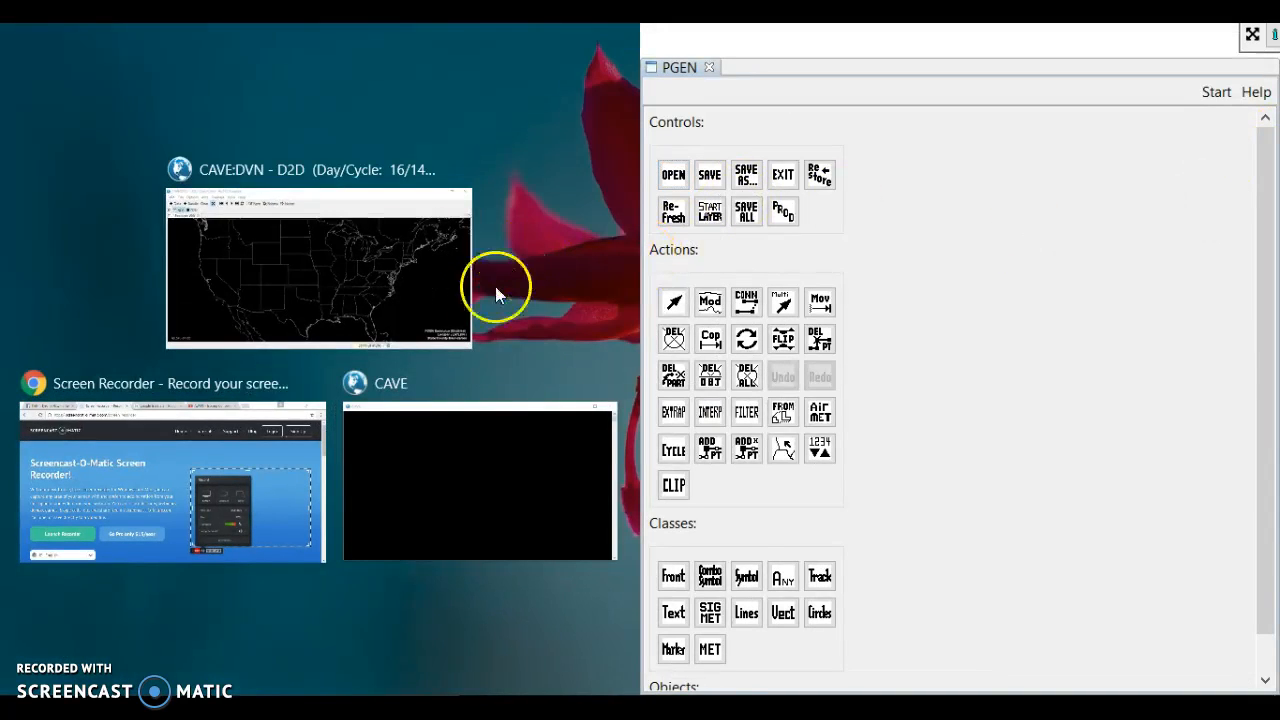
pyautogui.click(445, 285)
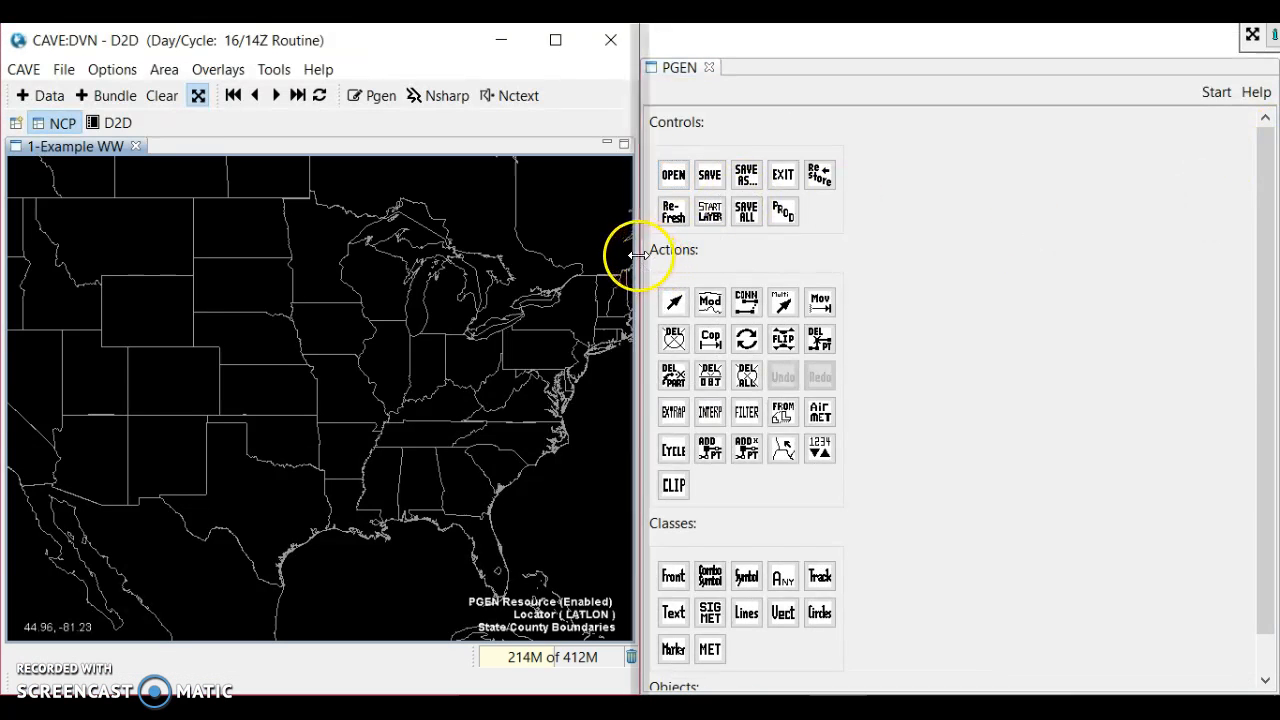
pyautogui.moveTo(637, 254); pyautogui.dragTo(1047, 230)
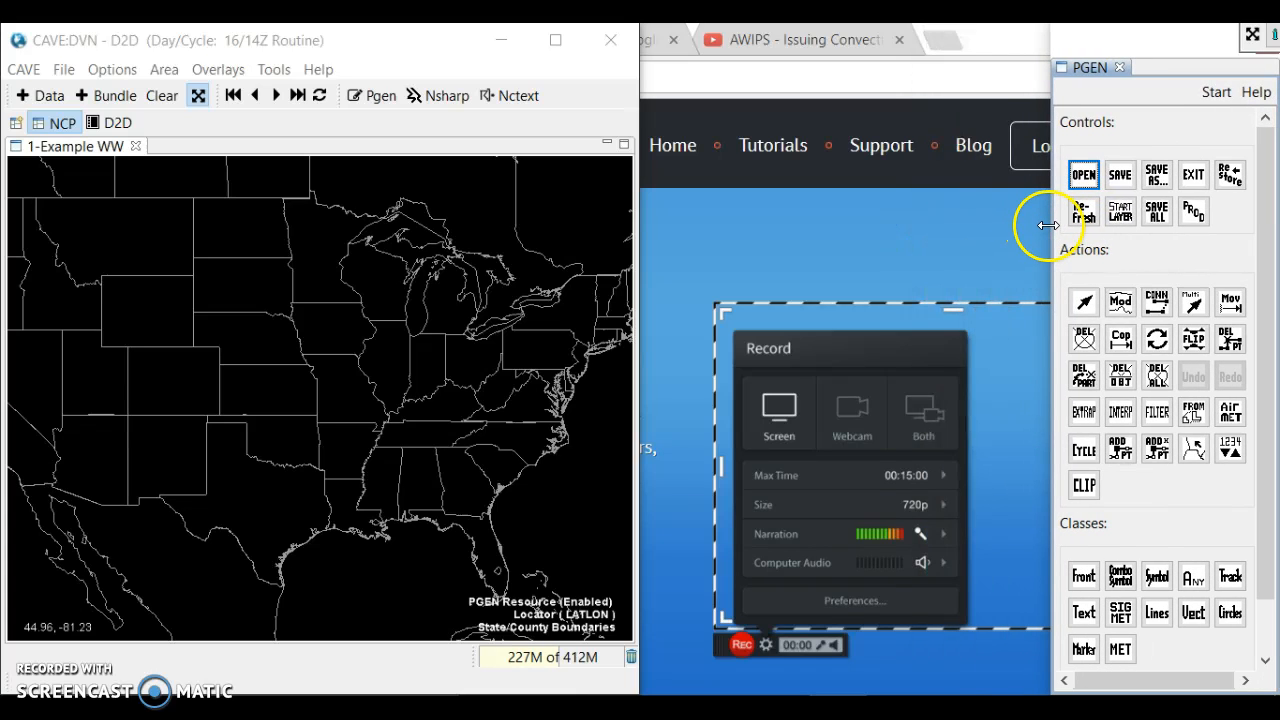
pyautogui.click(640, 373)
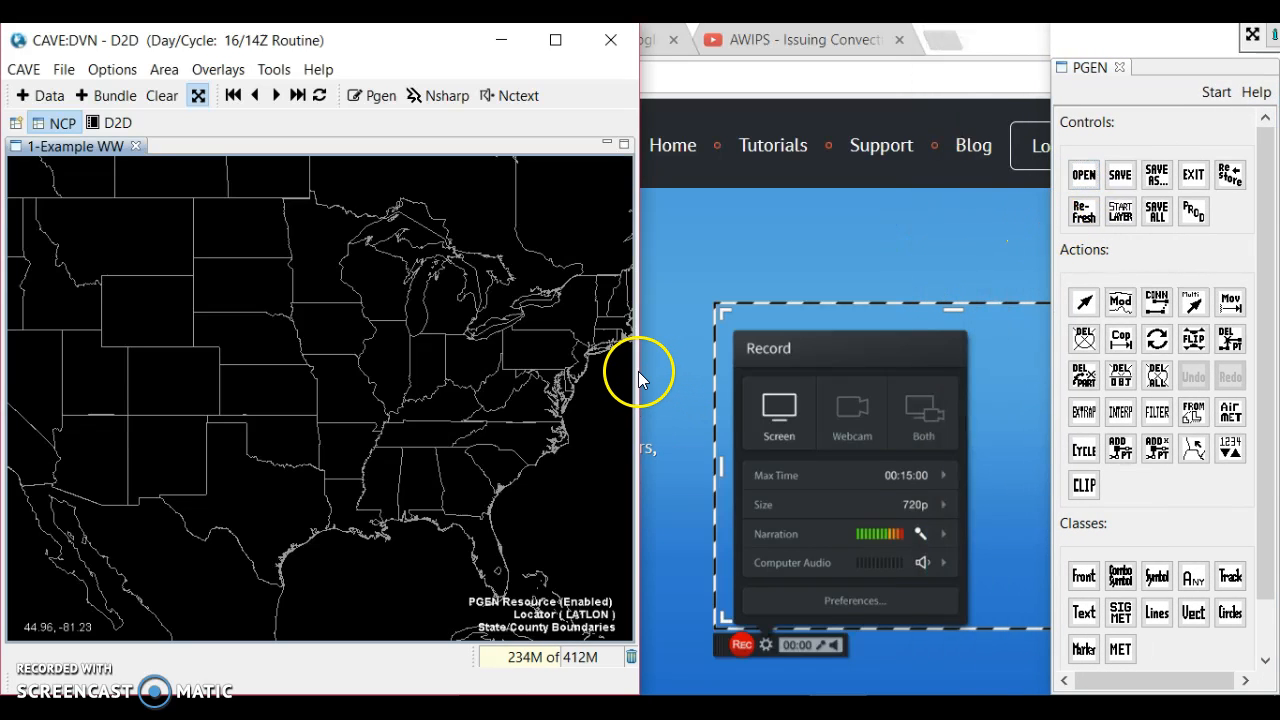
pyautogui.moveTo(644, 368); pyautogui.dragTo(1050, 376)
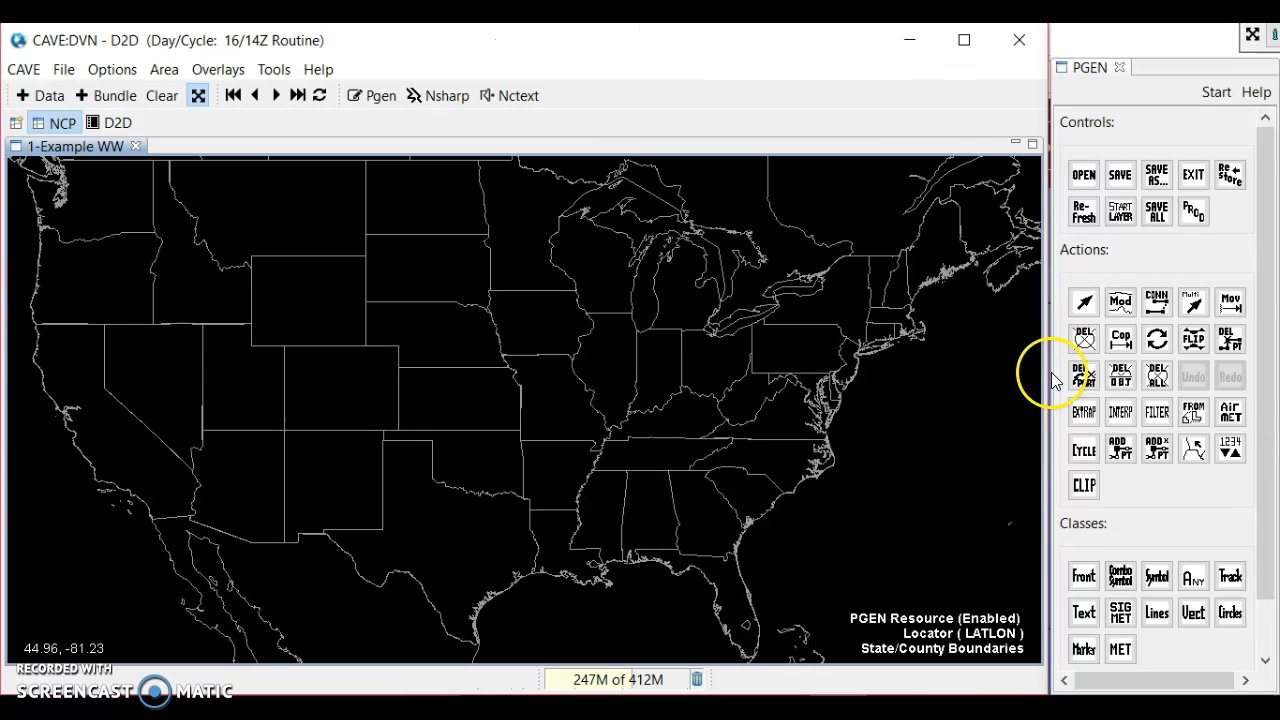
# - Choose the MET class in PGEN and start its Outlook object
pyautogui.moveTo(1262, 300); pyautogui.dragTo(1263, 371)
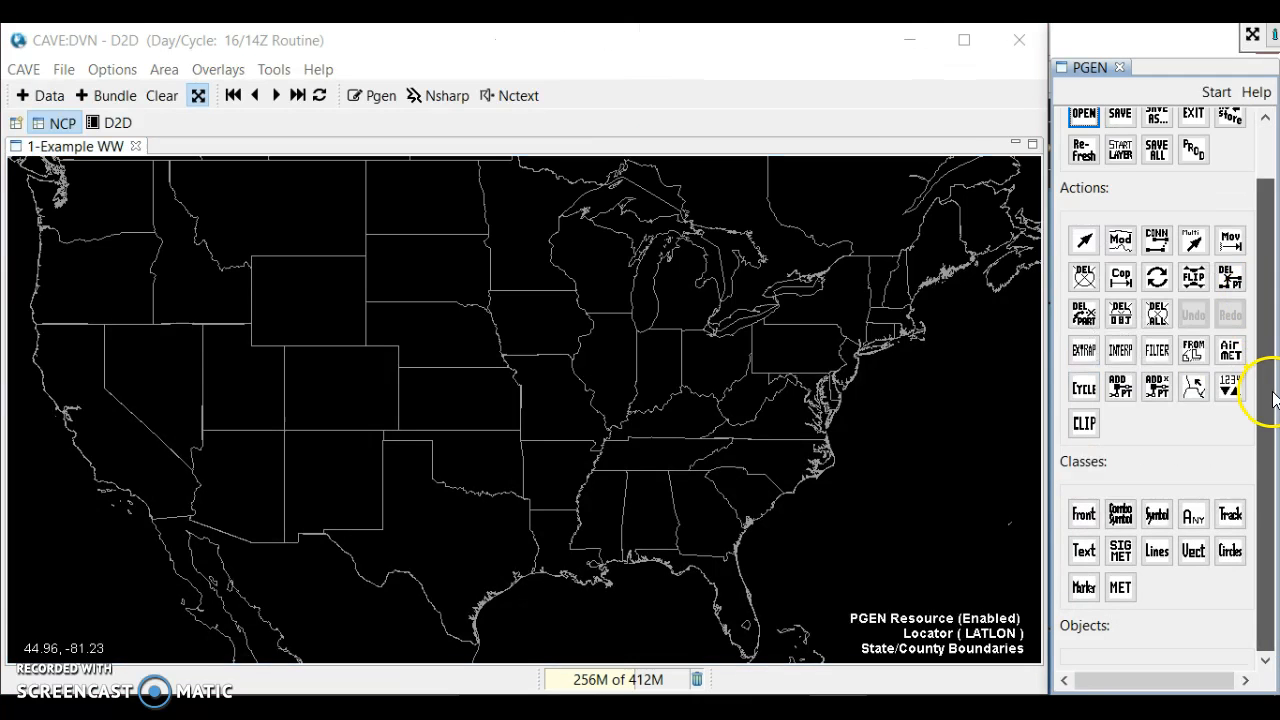
pyautogui.click(1122, 592)
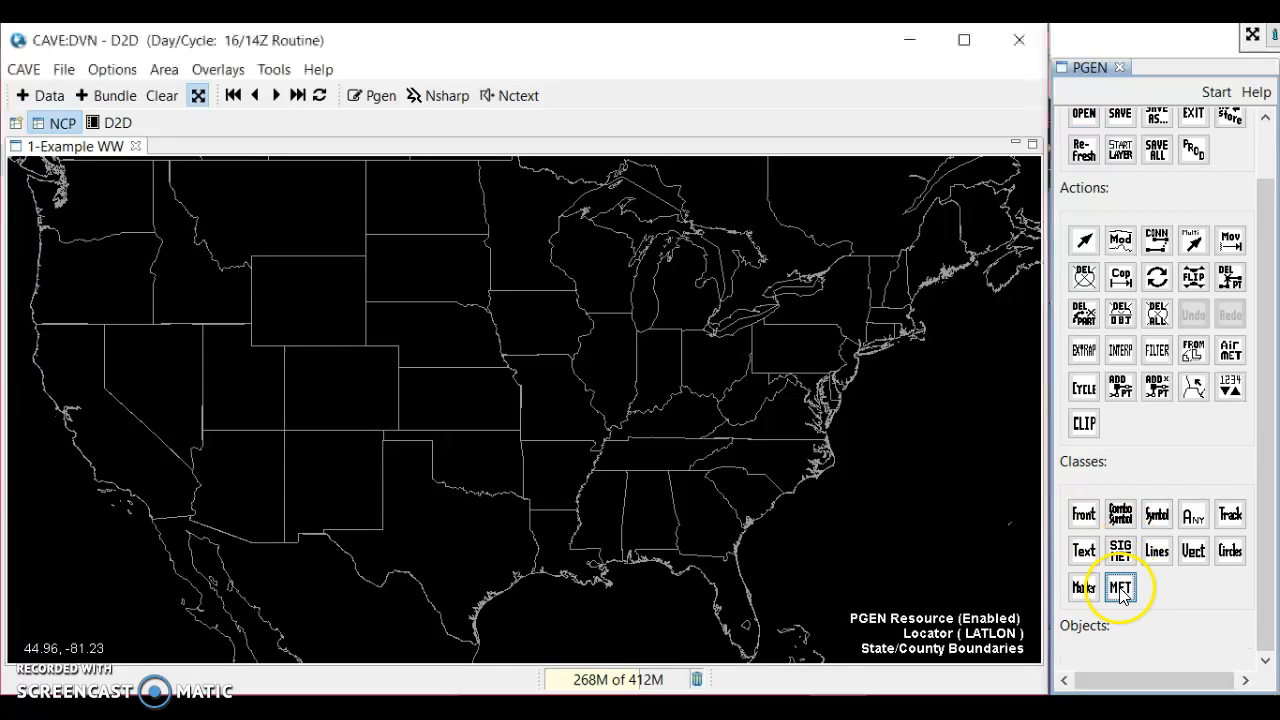
pyautogui.moveTo(1271, 309); pyautogui.dragTo(1268, 389)
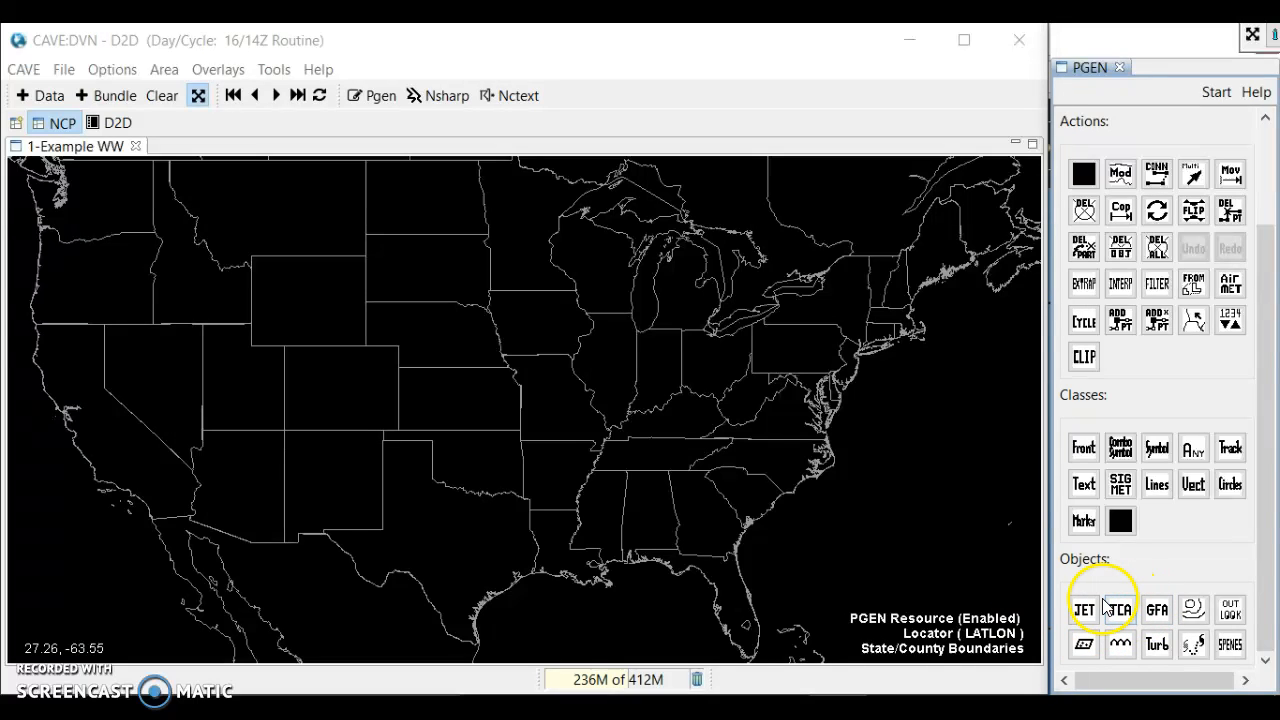
pyautogui.click(1232, 614)
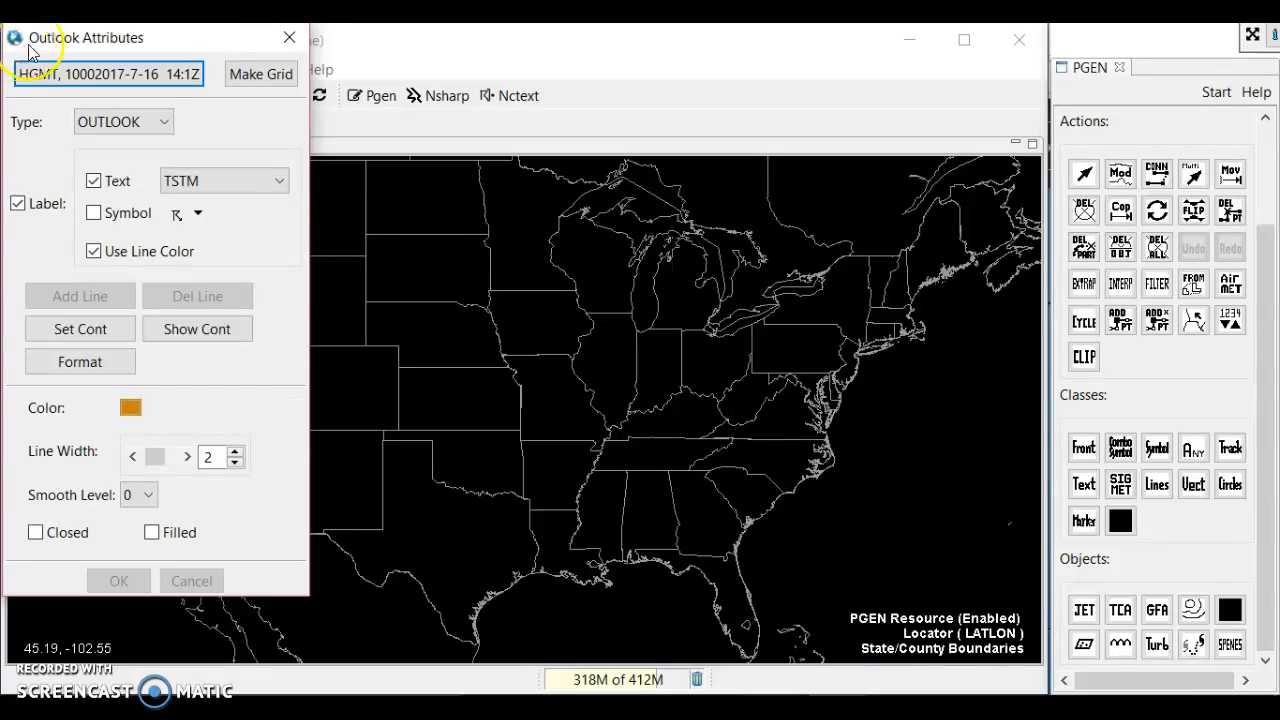
# - Move the Outlook Attributes dialog toward the PGEN palette and examine the available outlook types and label text options
pyautogui.moveTo(178, 44); pyautogui.dragTo(1113, 44)
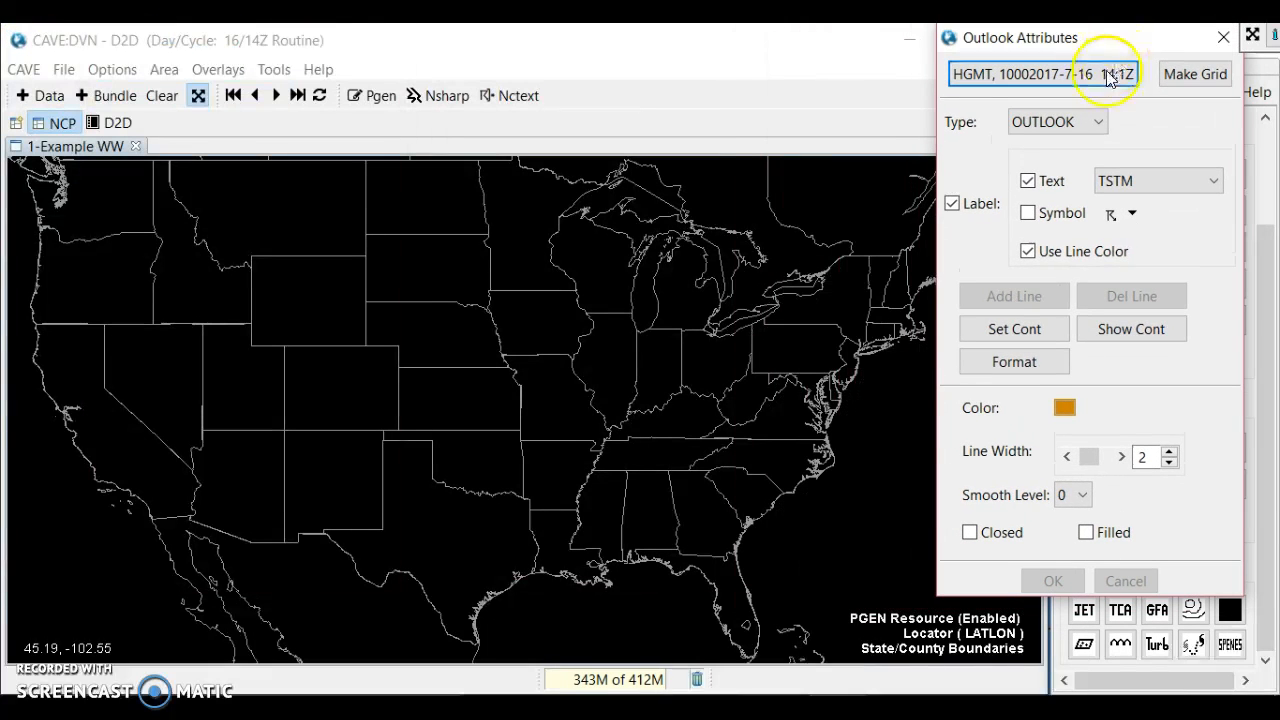
pyautogui.click(1093, 122)
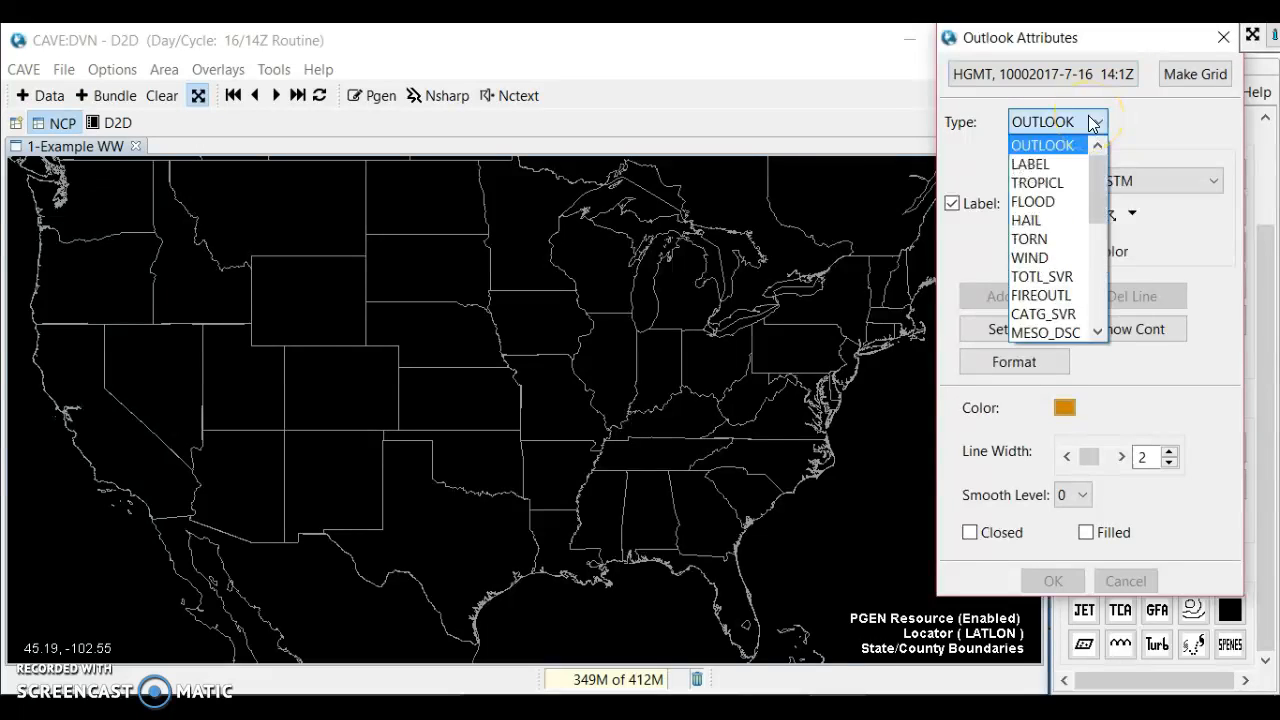
pyautogui.click(1093, 122)
pyautogui.click(1145, 179)
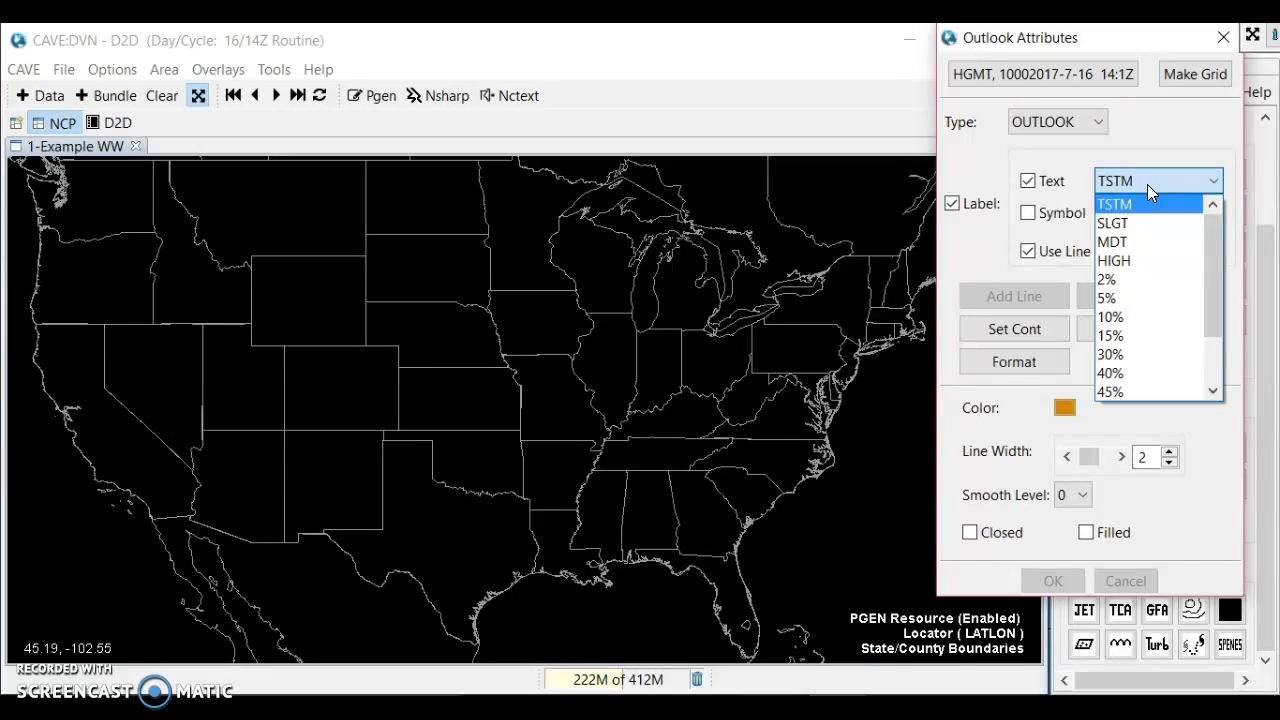
pyautogui.click(1168, 175)
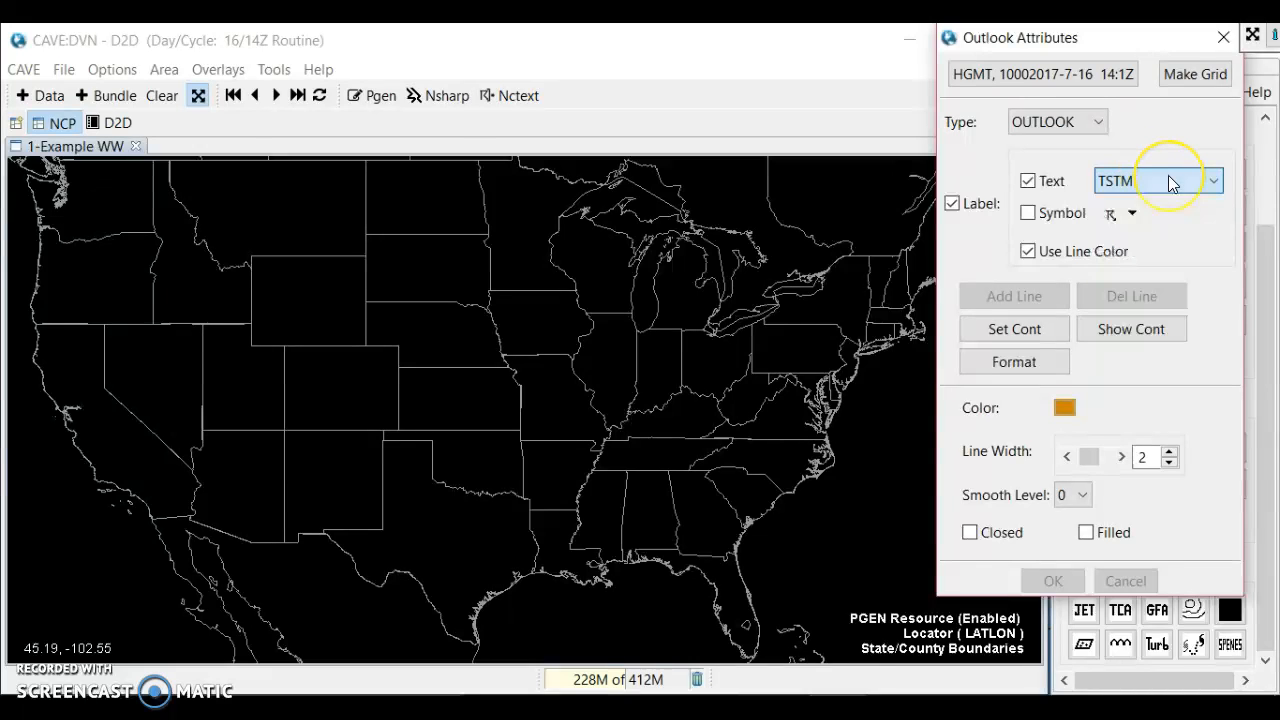
pyautogui.click(1168, 177)
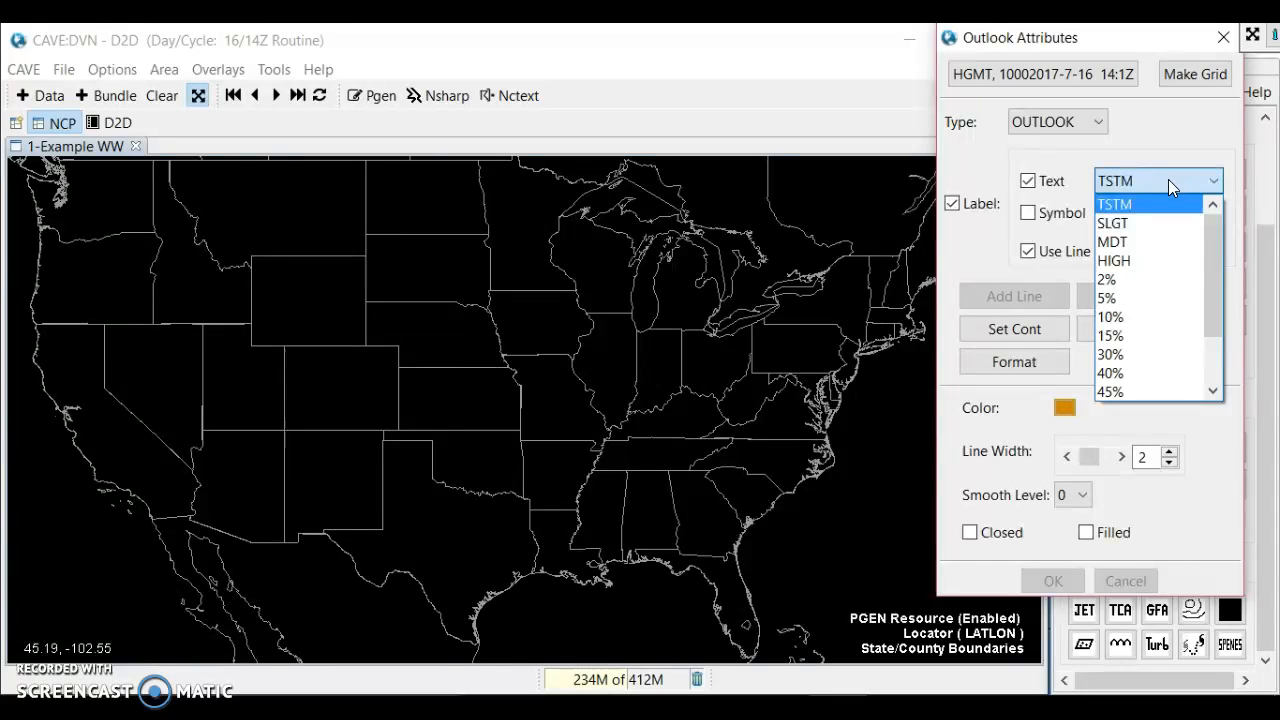
pyautogui.click(1115, 180)
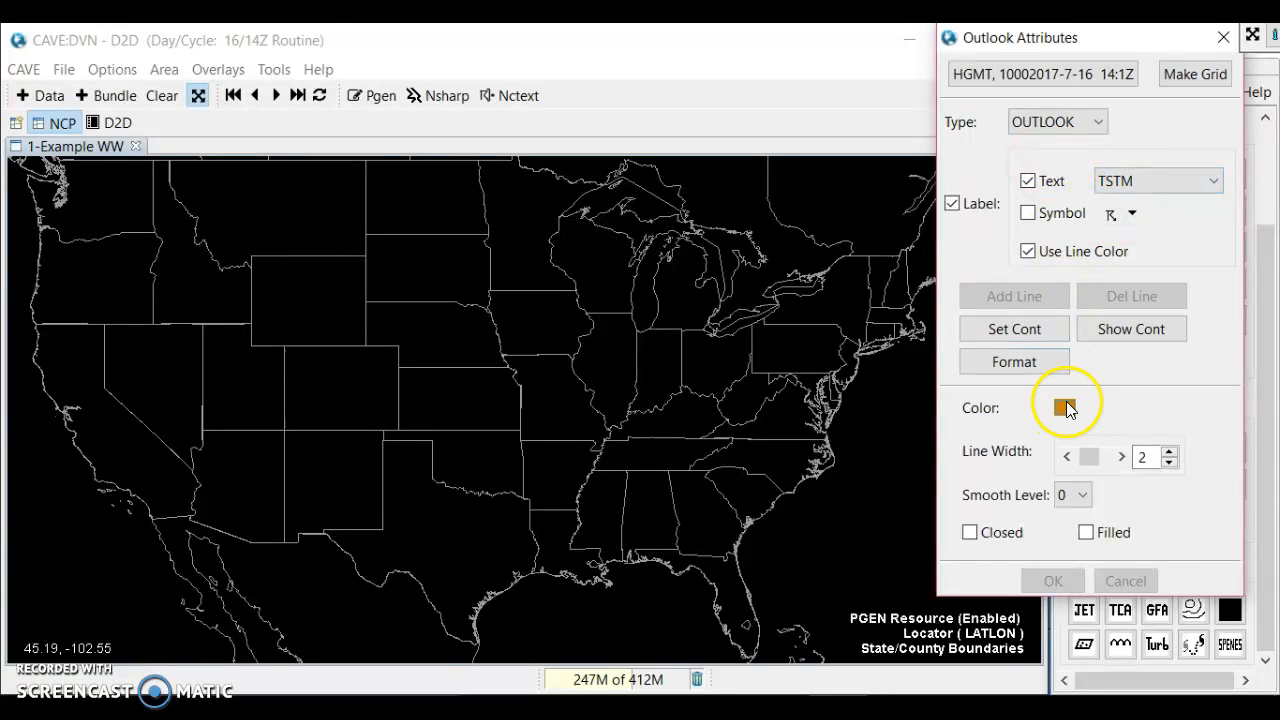
# - Draw an open OUTLOOK line from Washington through New Mexico, Oklahoma and Georgia up to New York, and place its TSTM label
pyautogui.moveTo(1068, 50); pyautogui.dragTo(1106, 48)
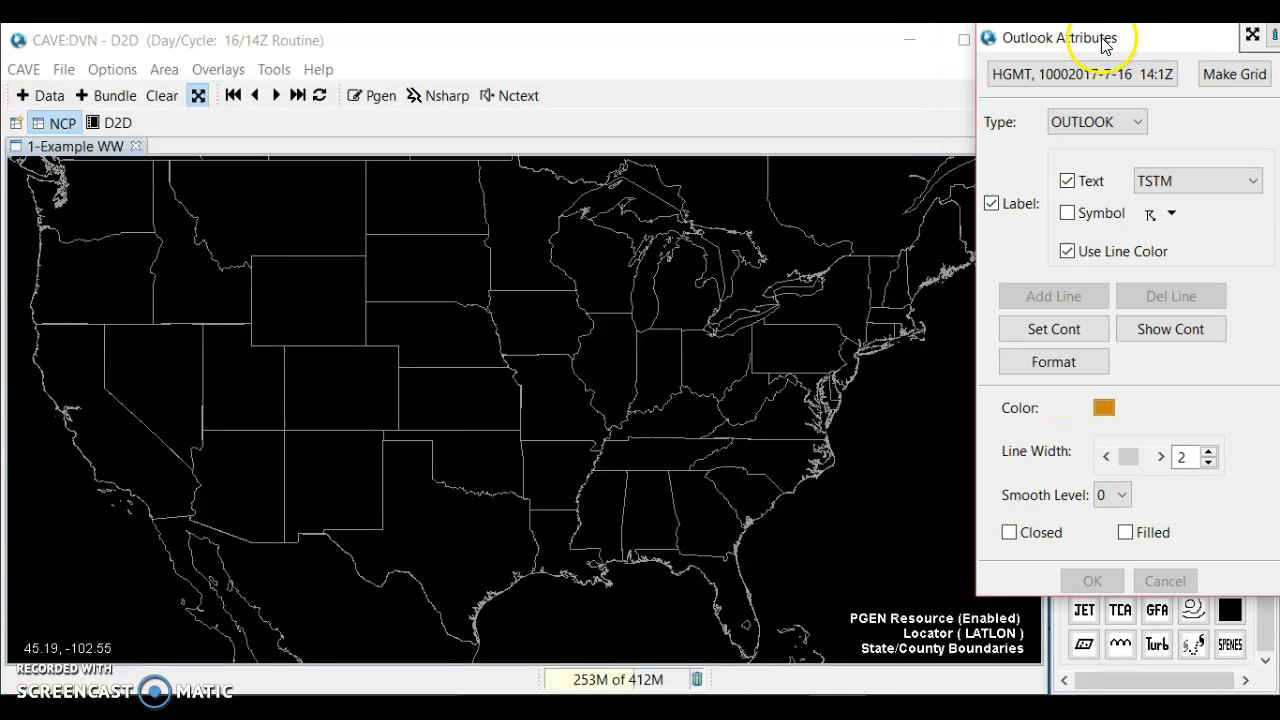
pyautogui.click(81, 159)
pyautogui.click(101, 260)
pyautogui.click(190, 389)
pyautogui.click(326, 473)
pyautogui.click(497, 461)
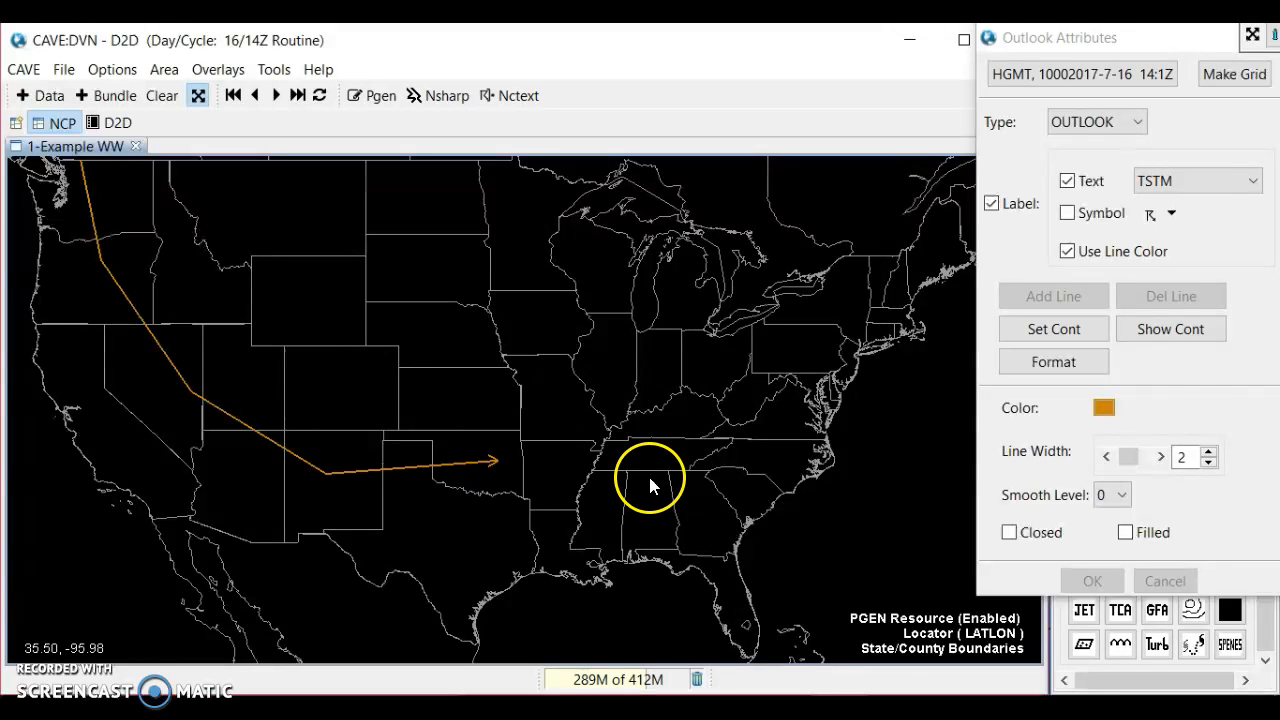
pyautogui.click(689, 489)
pyautogui.click(776, 437)
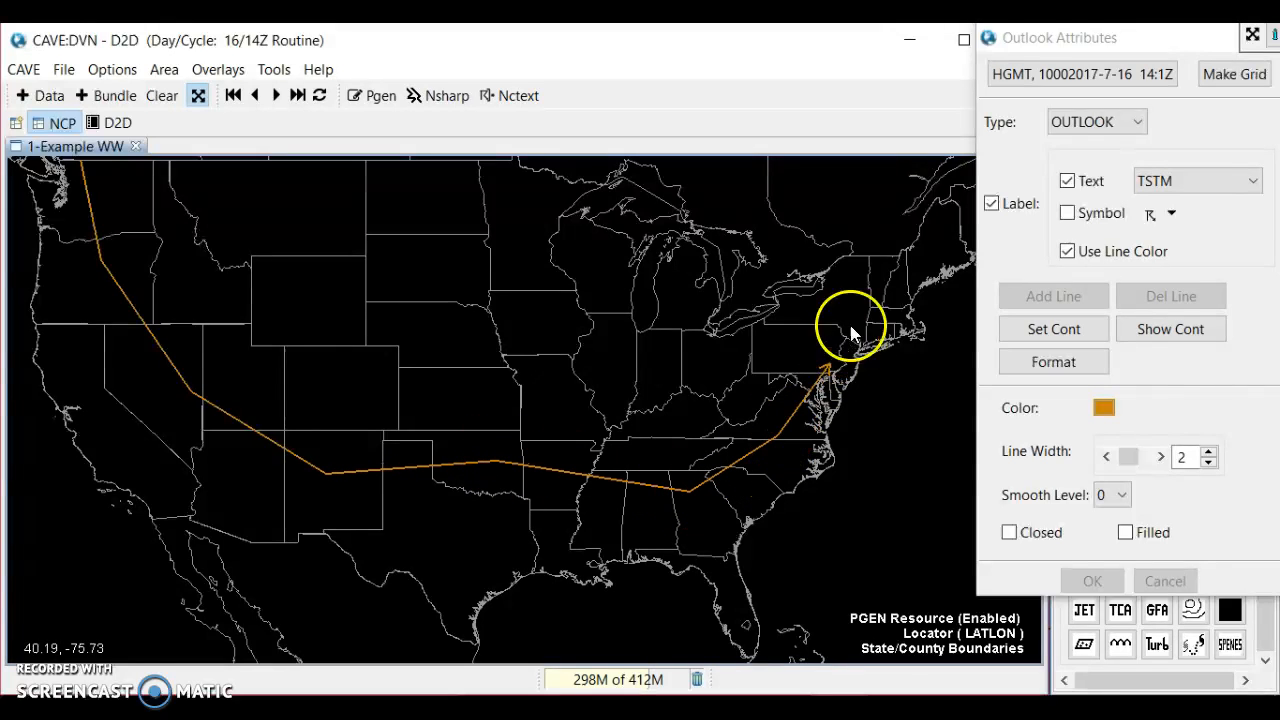
pyautogui.rightClick(871, 252)
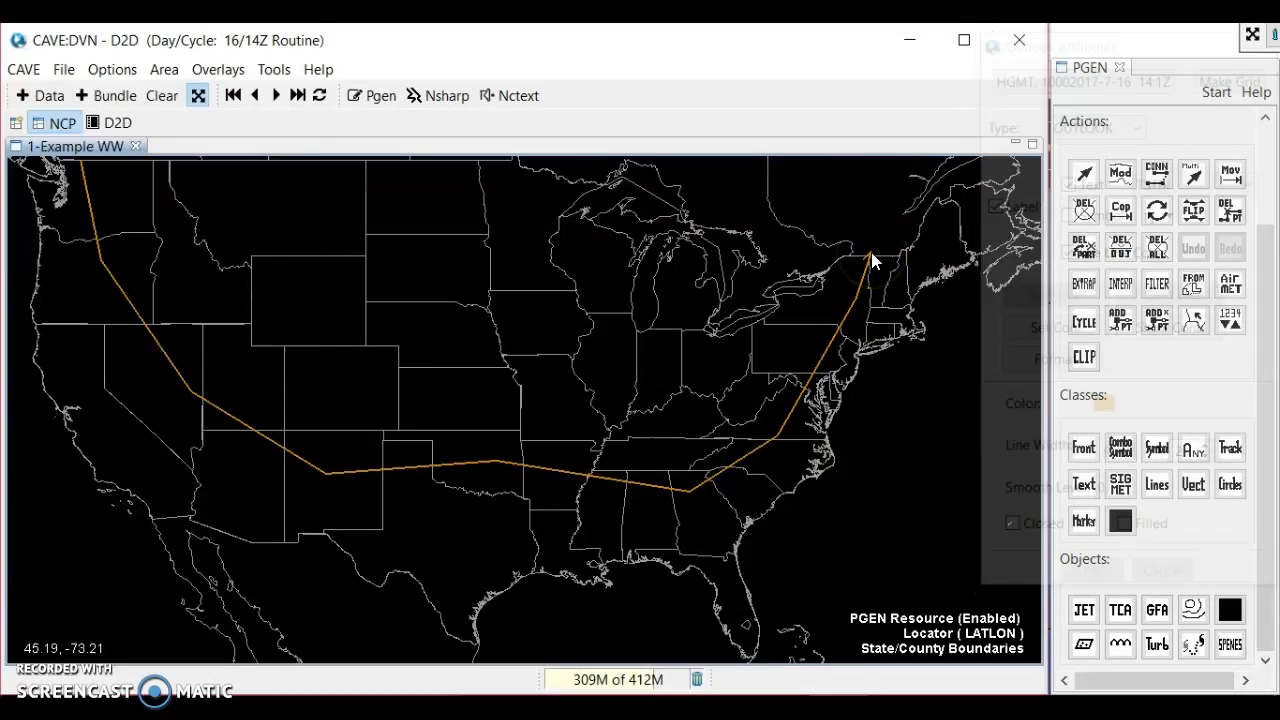
pyautogui.click(651, 393)
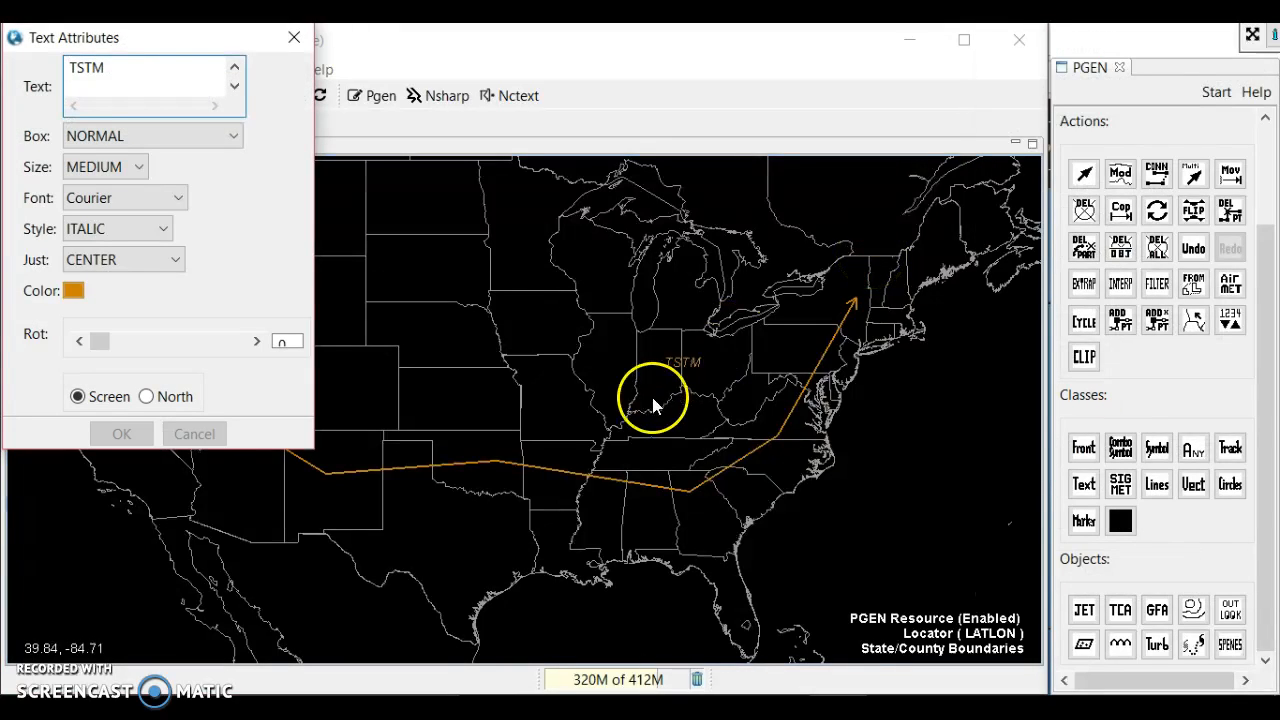
pyautogui.click(337, 197)
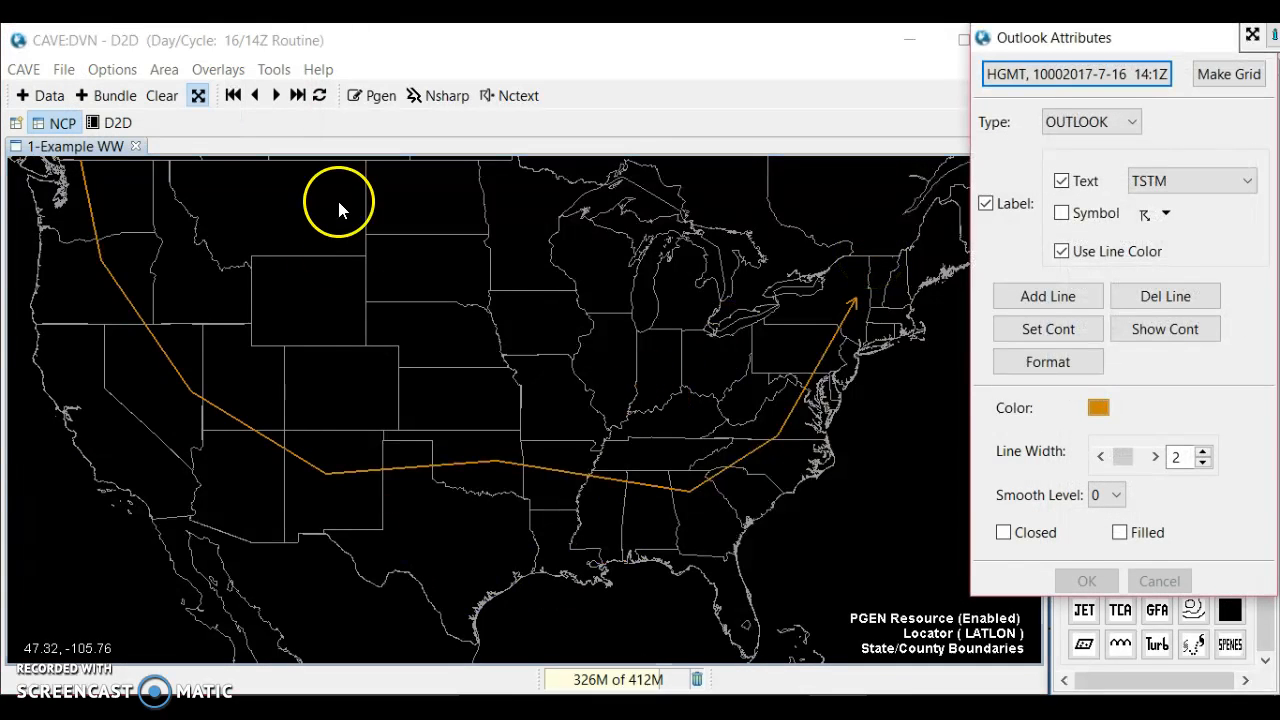
# - Reshape the orange outlook line by moving its eastern end to northern New York and its Oklahoma vertex south to the Texas border
pyautogui.click(856, 297)
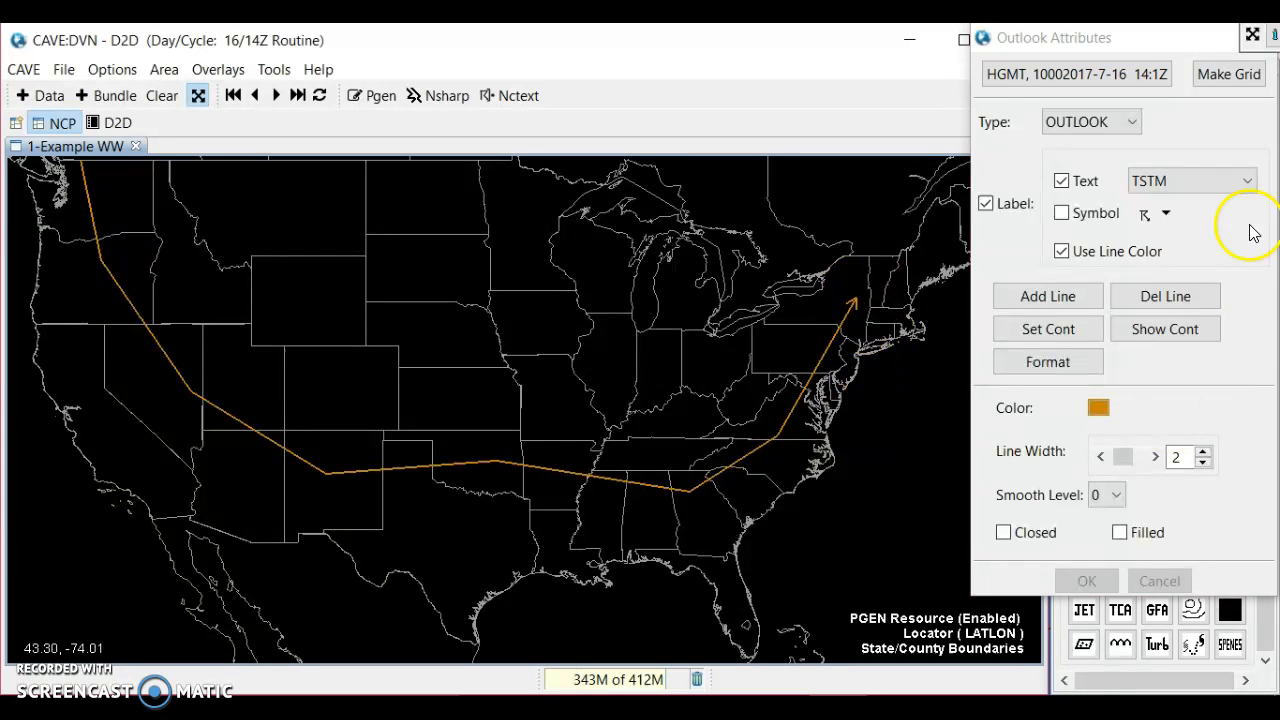
pyautogui.moveTo(1191, 41); pyautogui.dragTo(1100, 52)
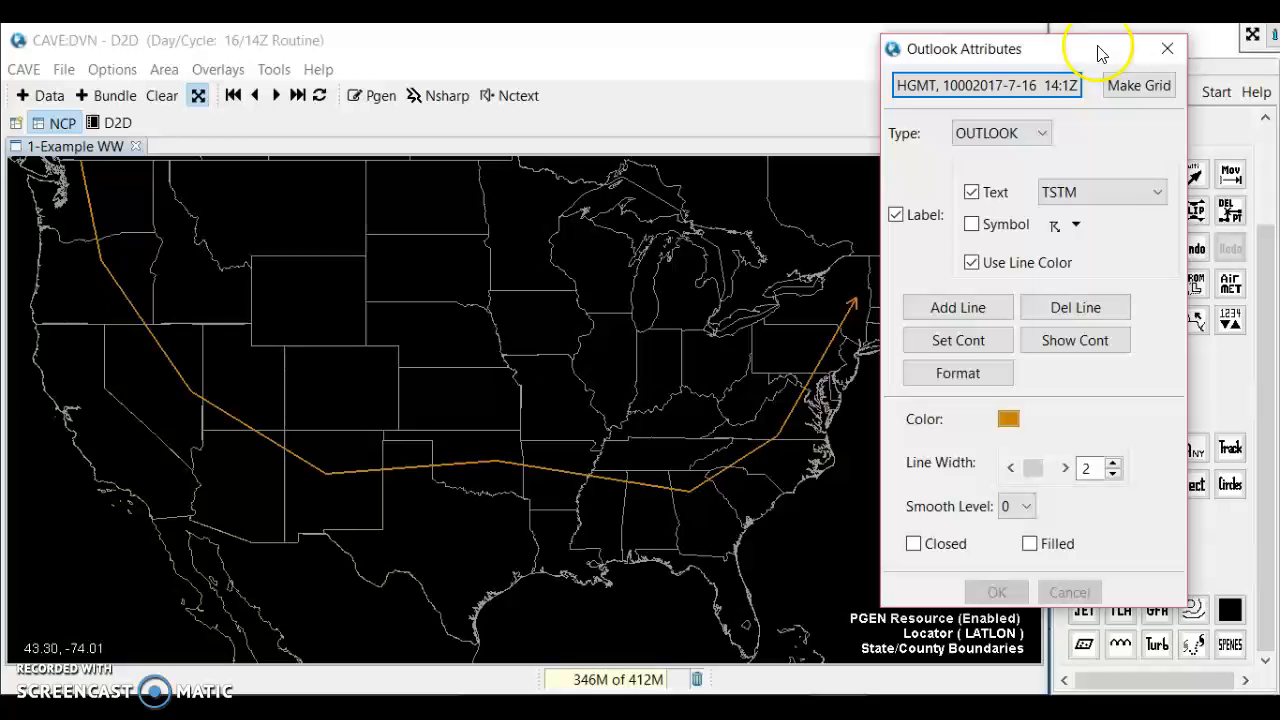
pyautogui.click(1167, 48)
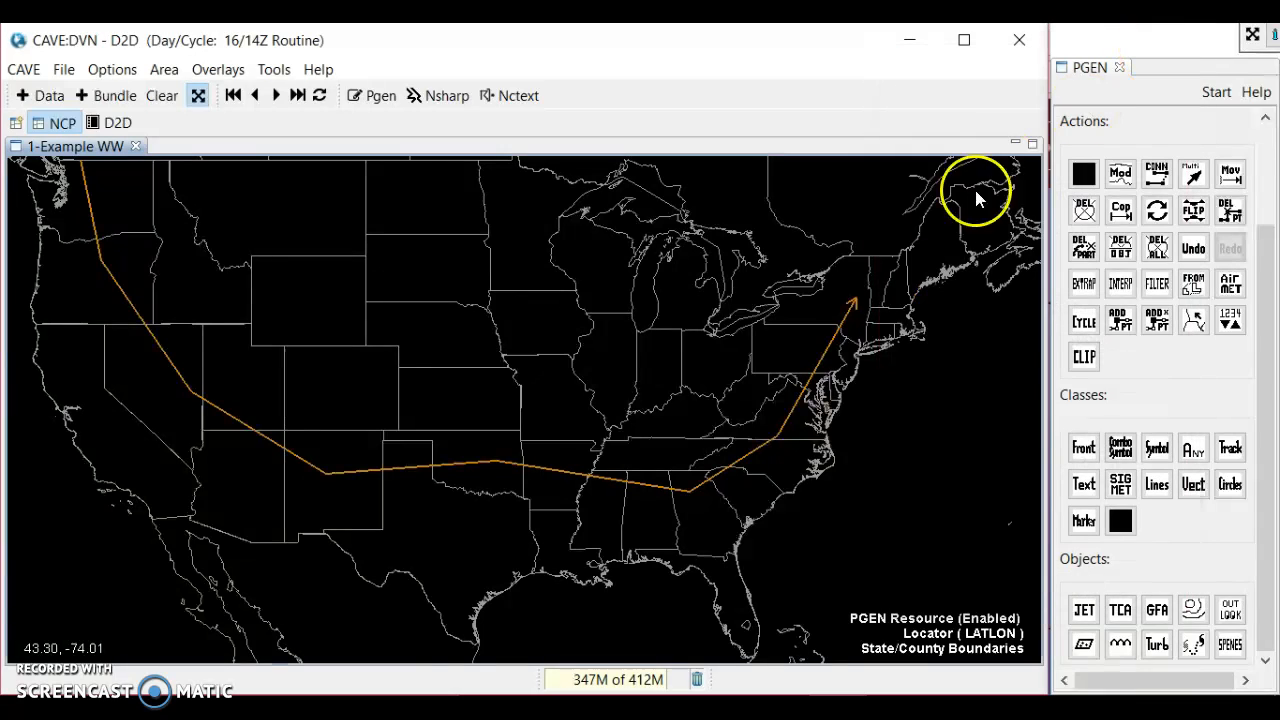
pyautogui.click(855, 306)
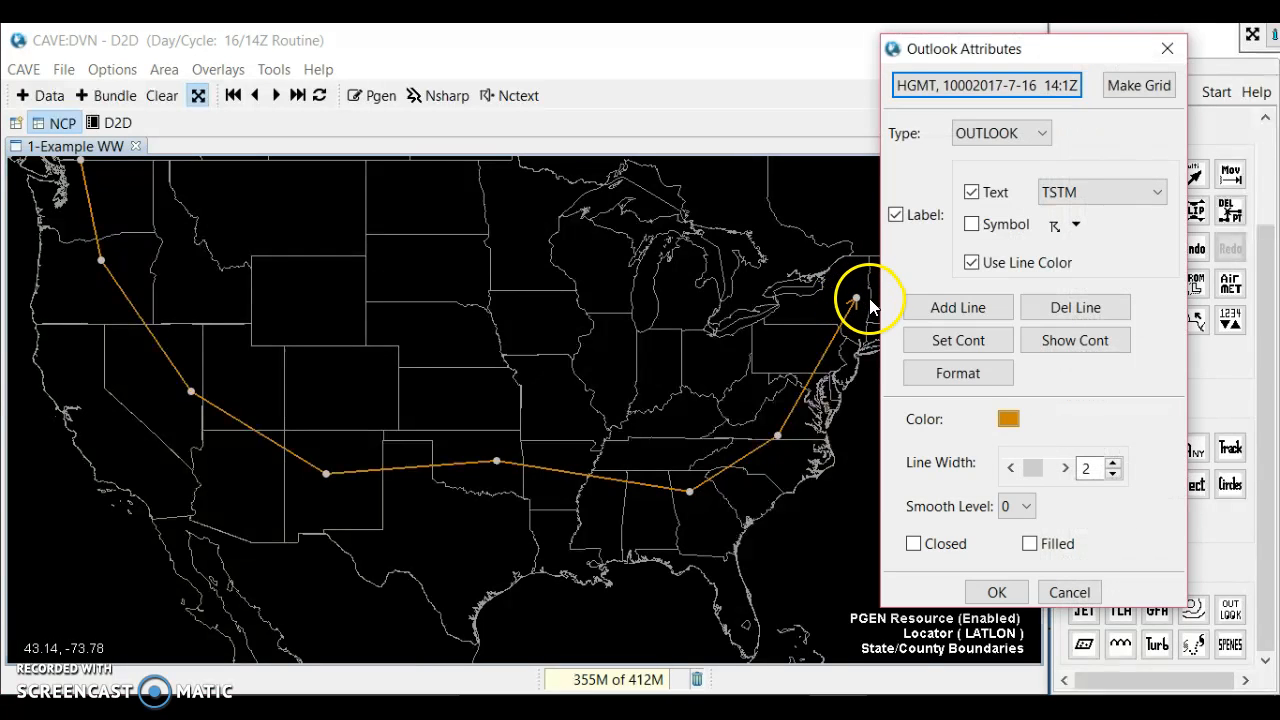
pyautogui.moveTo(857, 305); pyautogui.dragTo(874, 251)
pyautogui.click(709, 489)
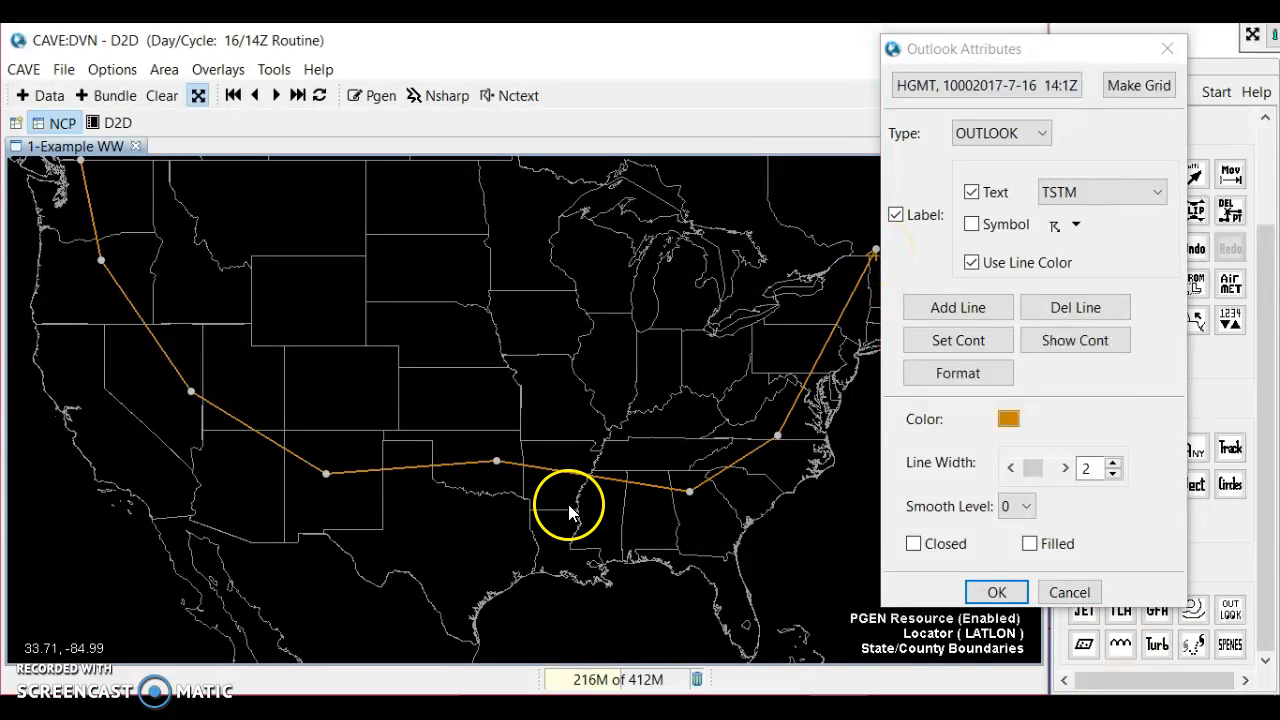
pyautogui.moveTo(496, 462); pyautogui.dragTo(496, 502)
pyautogui.click(997, 592)
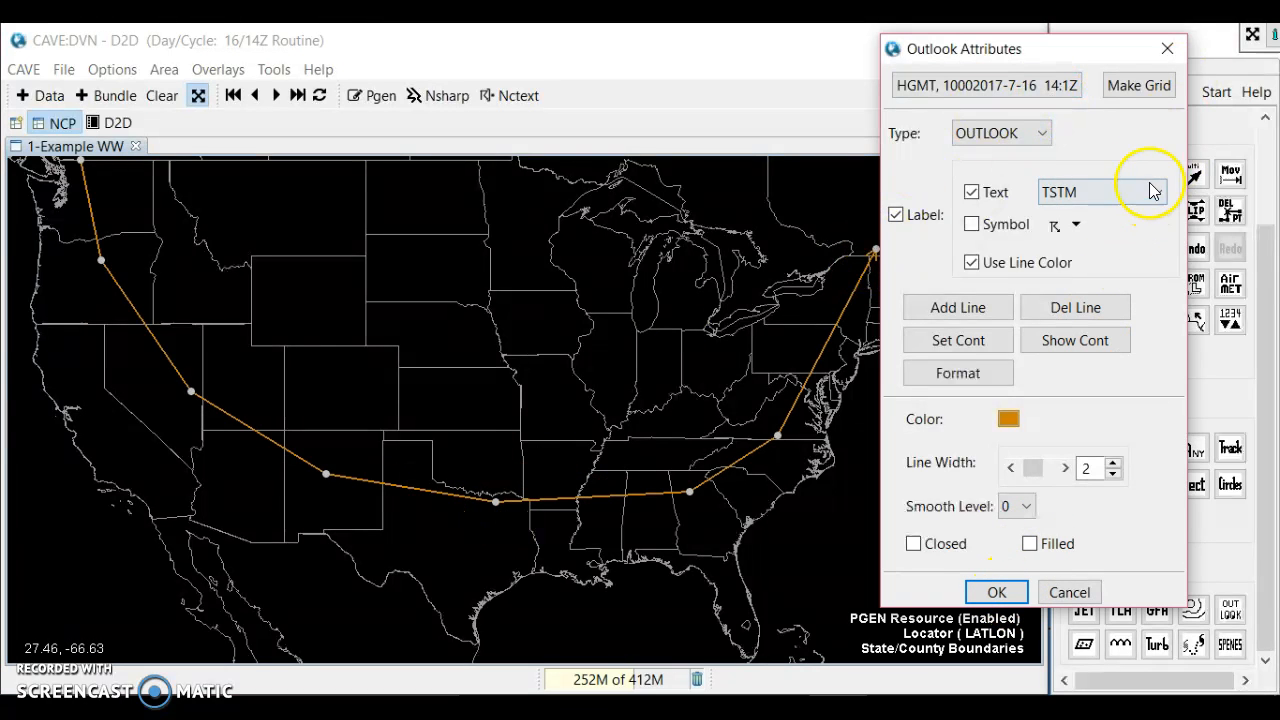
pyautogui.click(1167, 47)
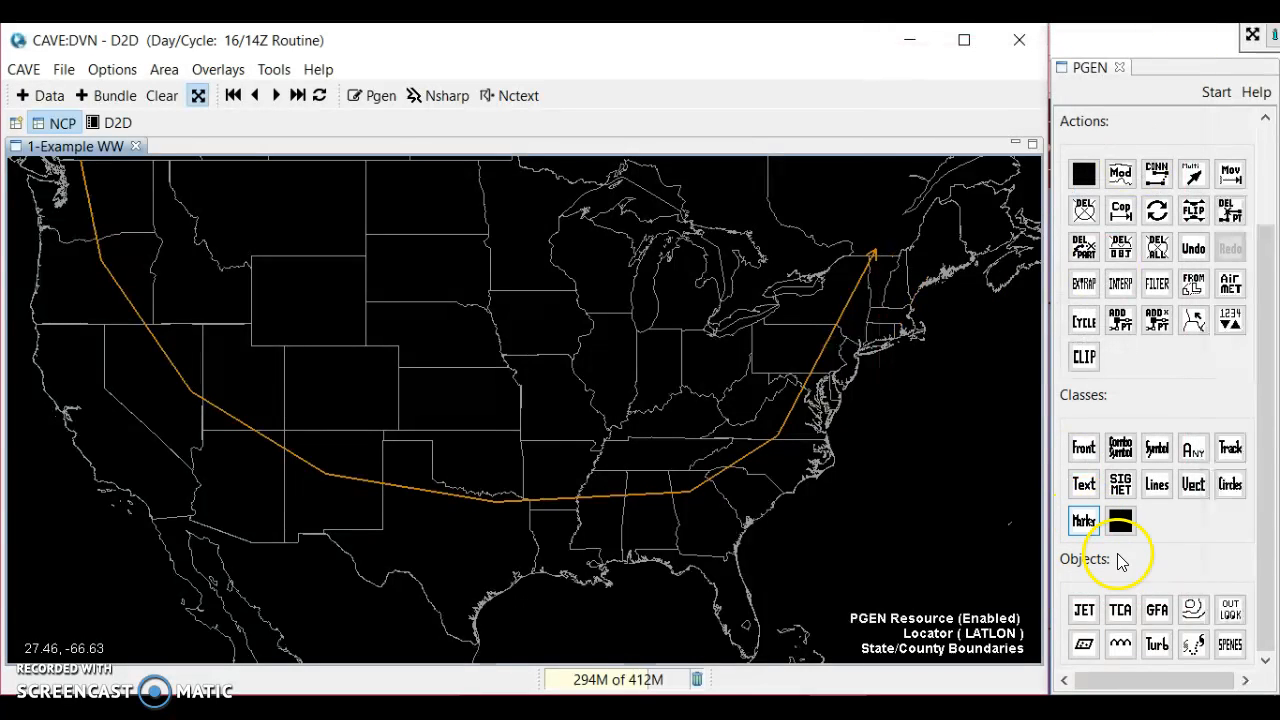
# - Start another Outlook object, set its line color to dark green and make it a closed shape
pyautogui.click(1228, 612)
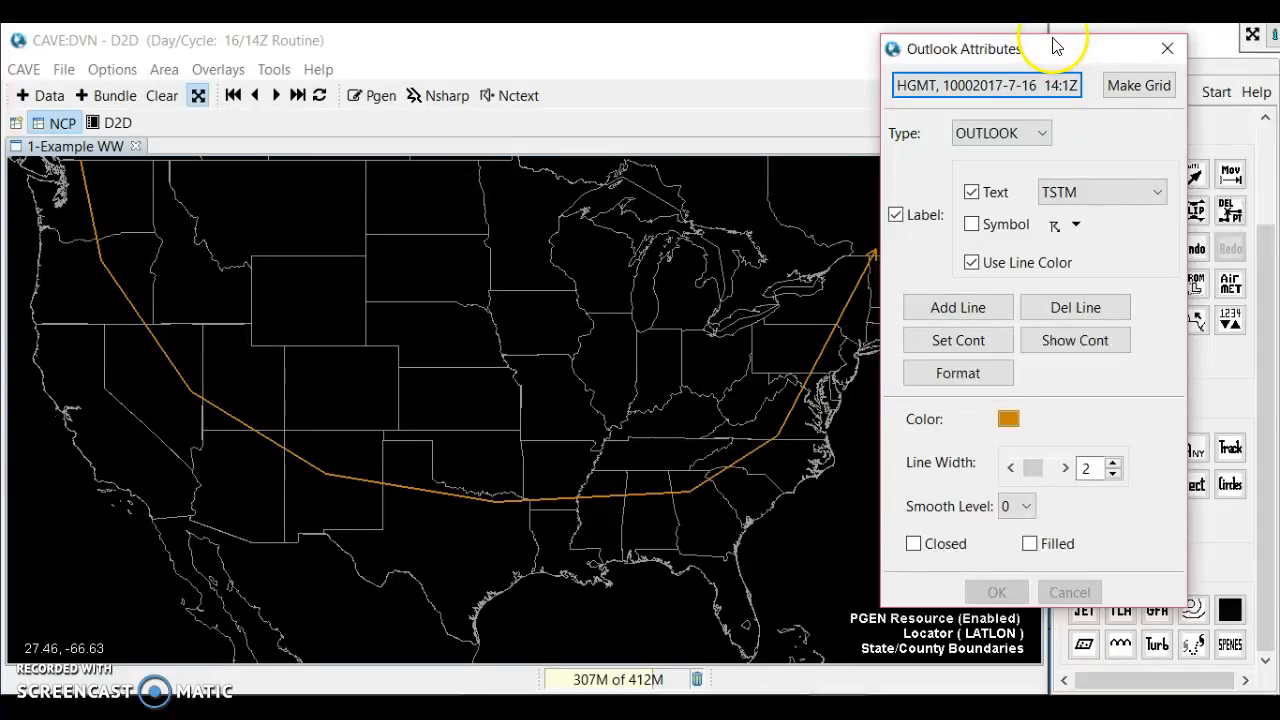
pyautogui.moveTo(1055, 45); pyautogui.dragTo(1134, 41)
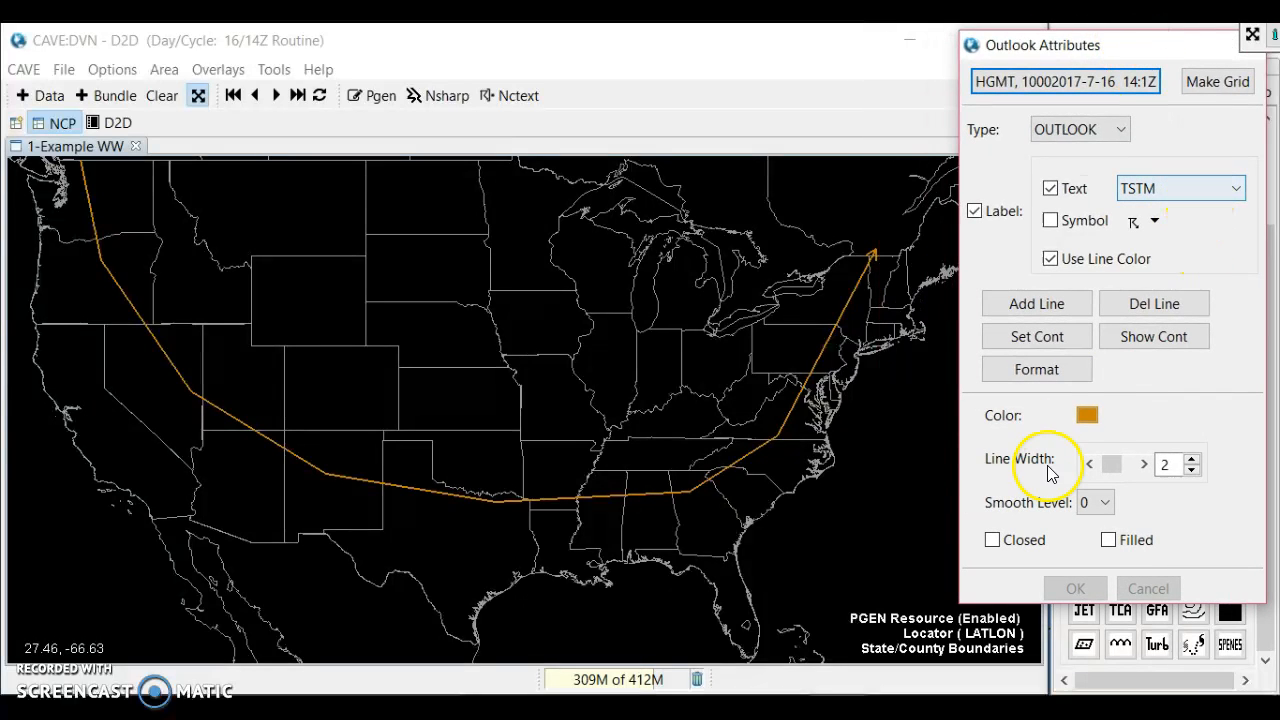
pyautogui.click(1089, 415)
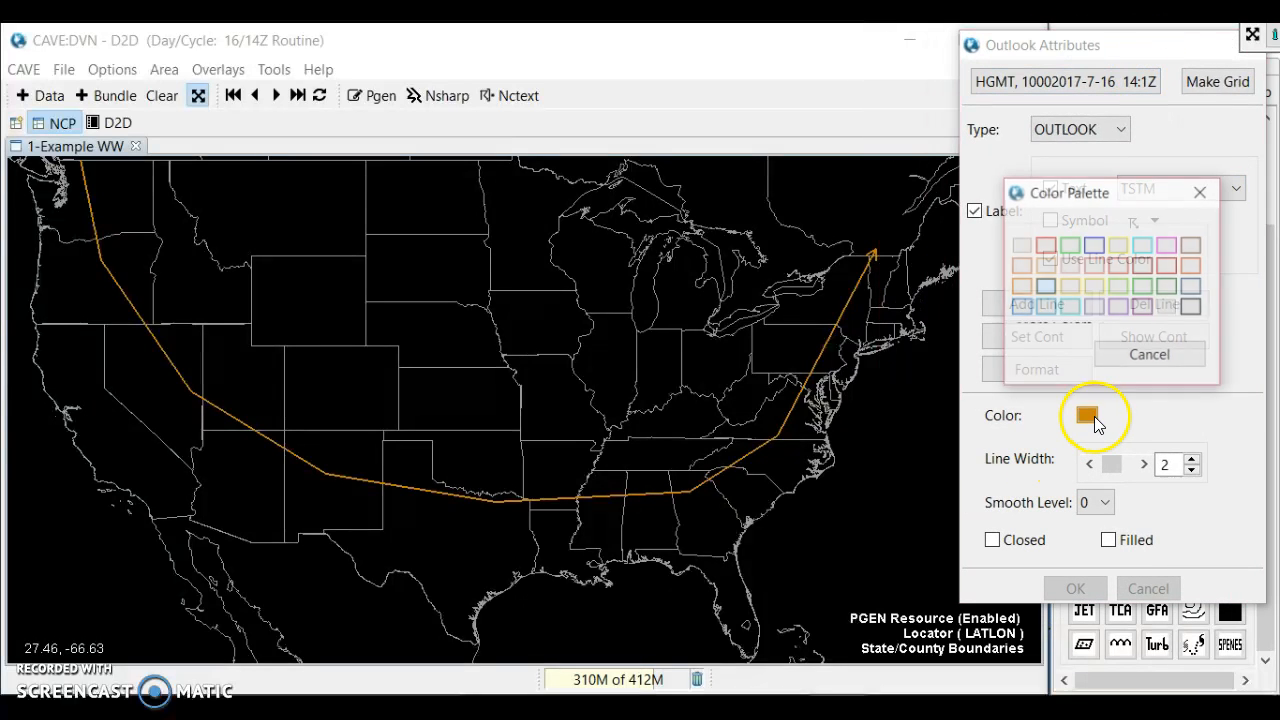
pyautogui.click(1163, 289)
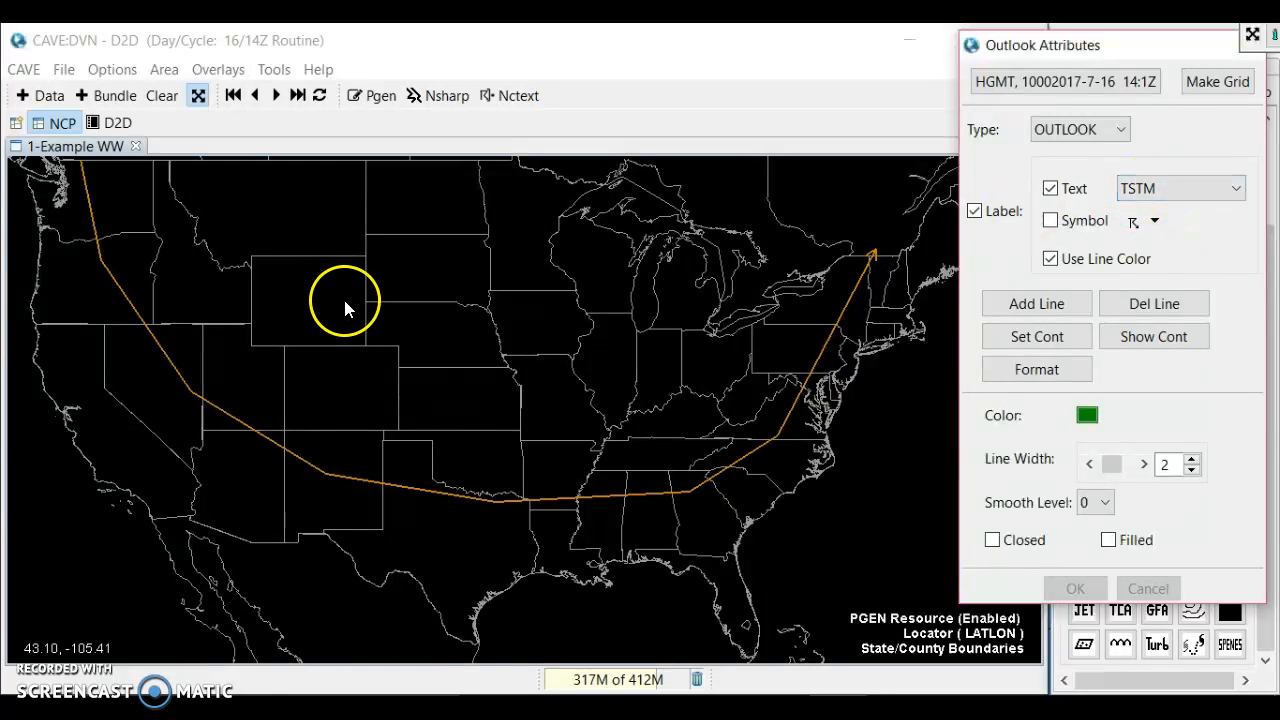
pyautogui.click(991, 541)
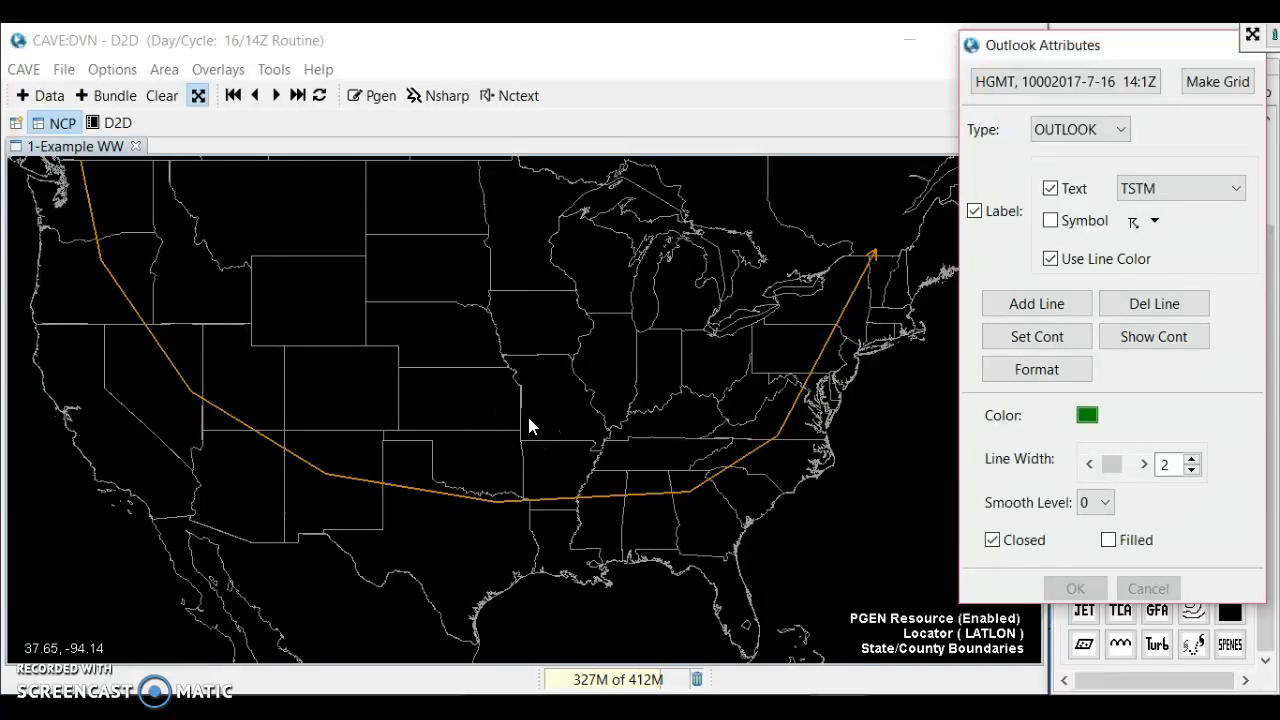
# - Draw a closed green outlook area from western Nebraska through Kansas, Missouri, Kentucky, Ohio and Minnesota to the Dakotas
pyautogui.click(380, 330)
pyautogui.click(454, 380)
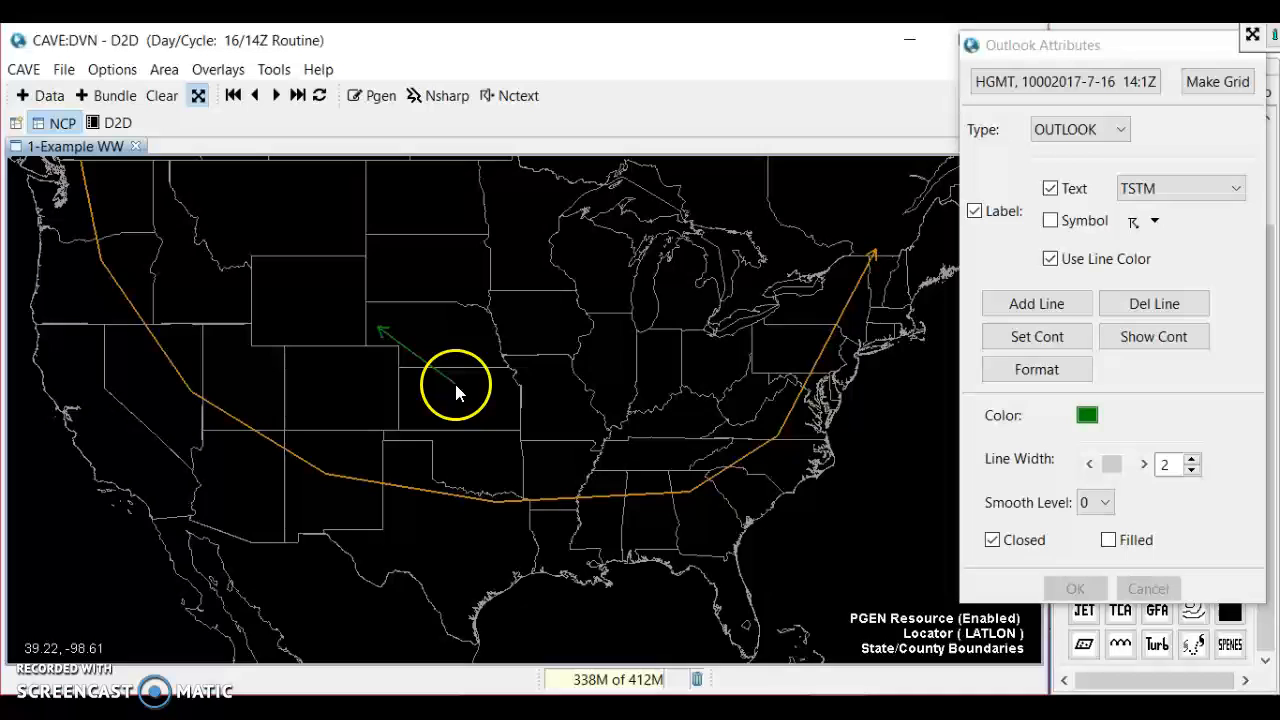
pyautogui.click(549, 418)
pyautogui.click(672, 428)
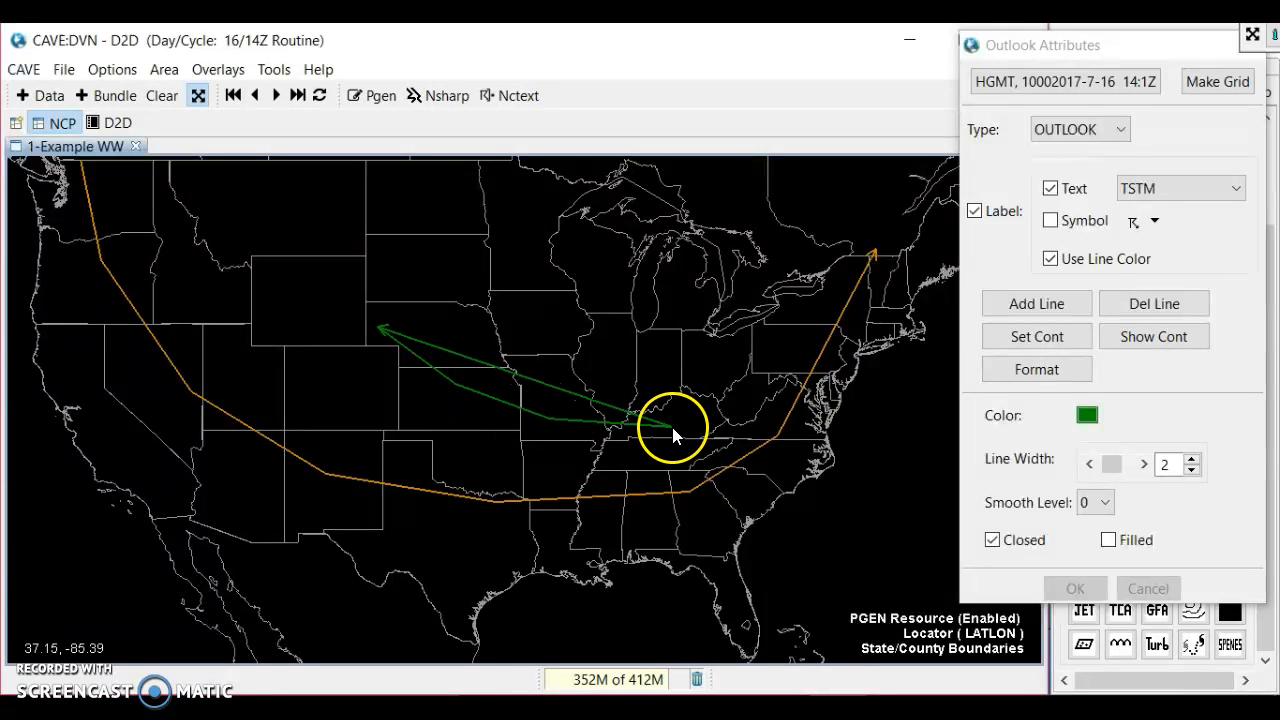
pyautogui.click(726, 384)
pyautogui.click(714, 334)
pyautogui.click(581, 247)
pyautogui.click(497, 223)
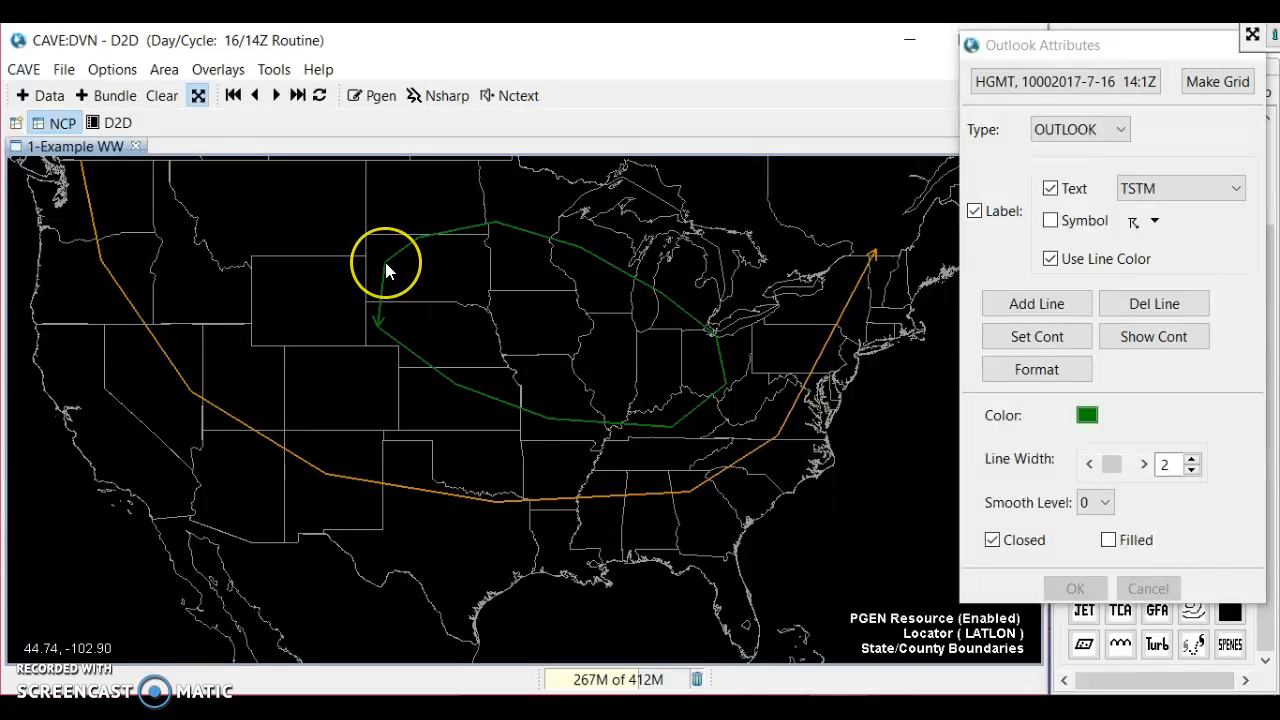
pyautogui.rightClick(385, 262)
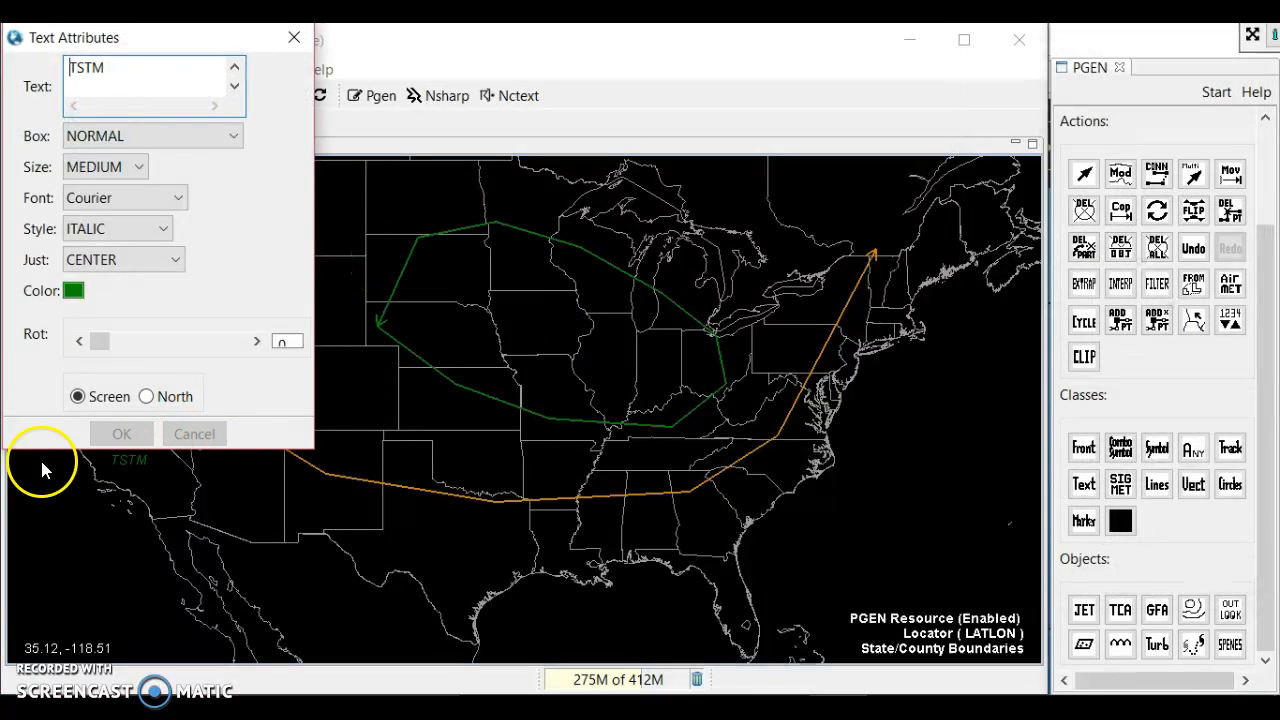
# - Replace the green outlook's label text with MRGL and finish the label
pyautogui.click(186, 66)
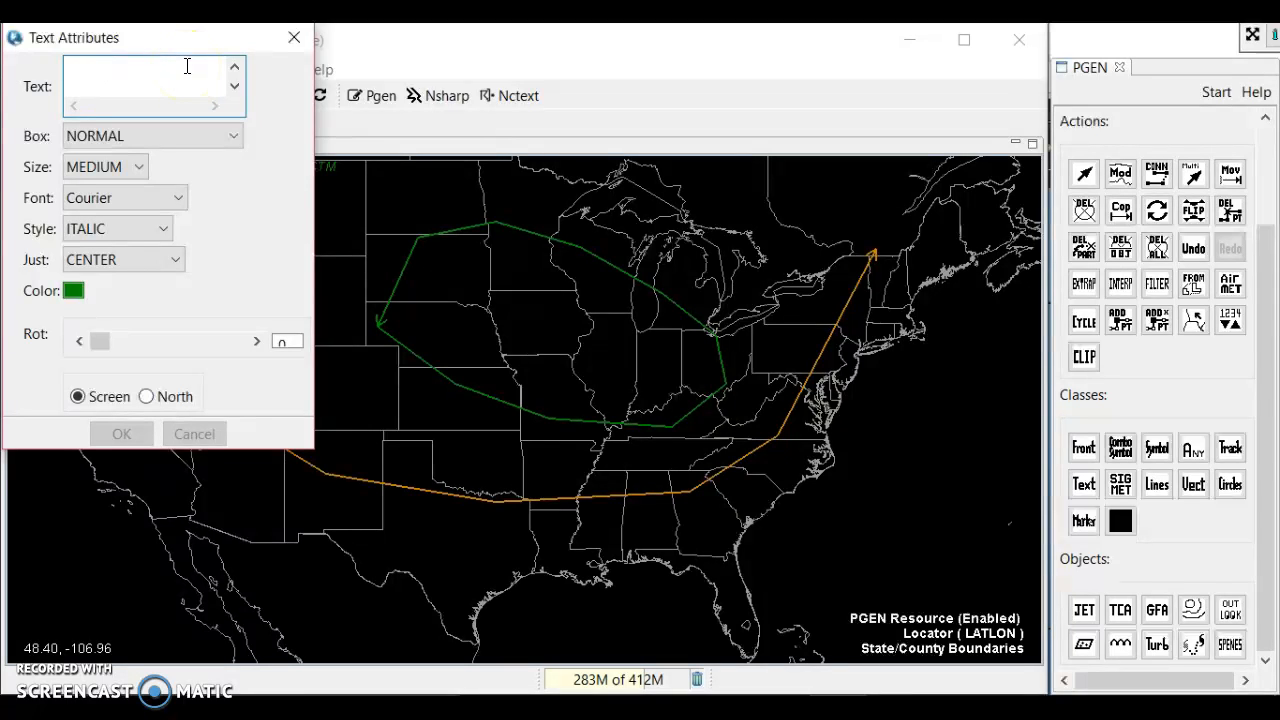
pyautogui.write('MRGL')
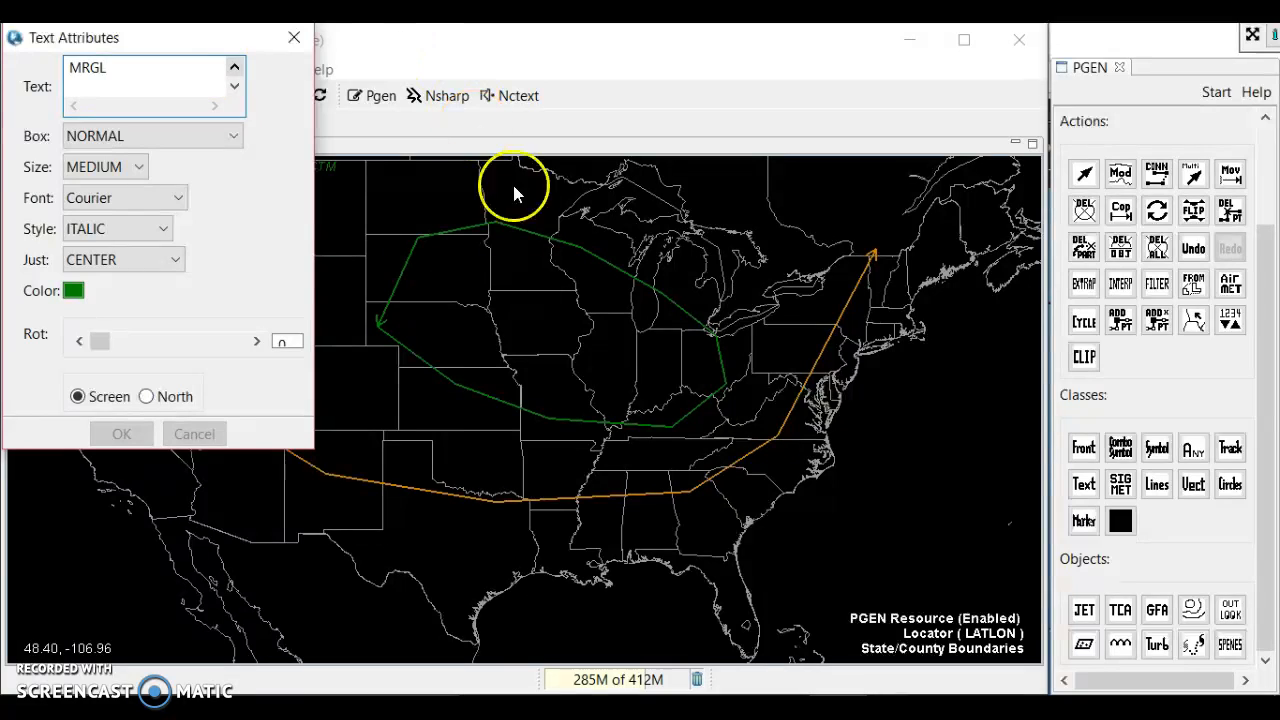
pyautogui.rightClick(538, 396)
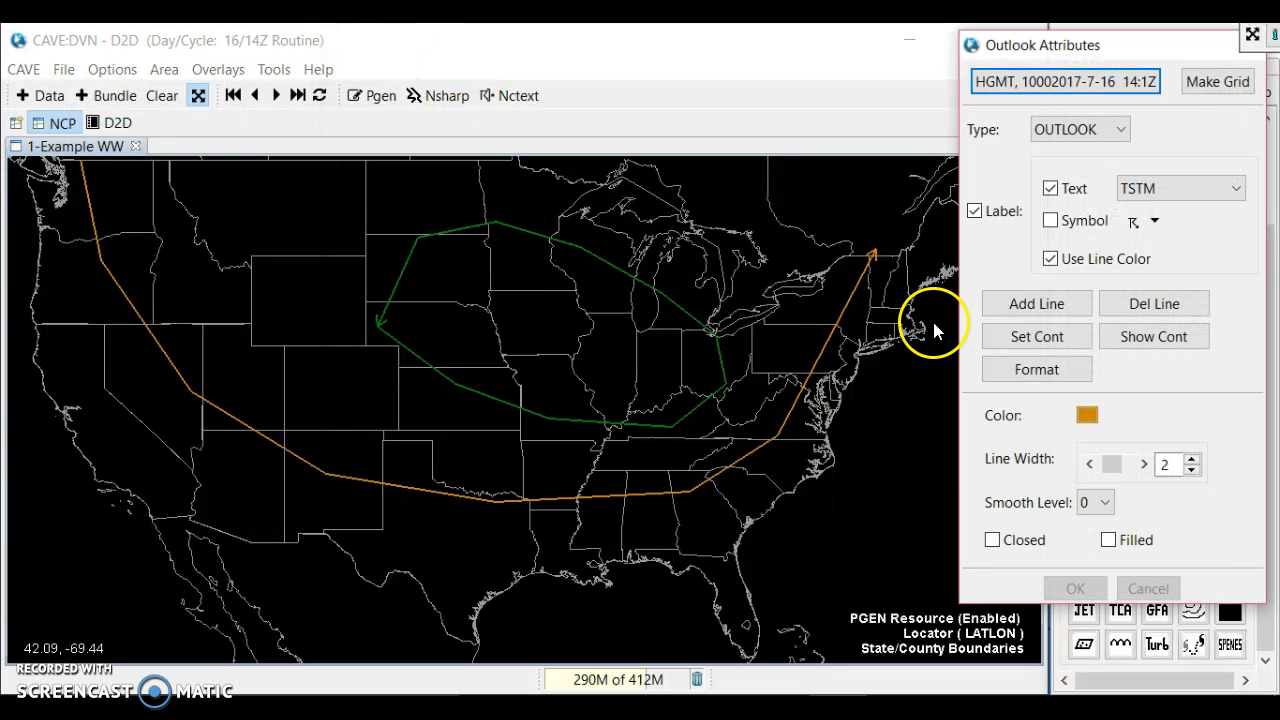
# - Set up the next outlook with the SLGT label text, yellow line color and a closed shape
pyautogui.click(1148, 192)
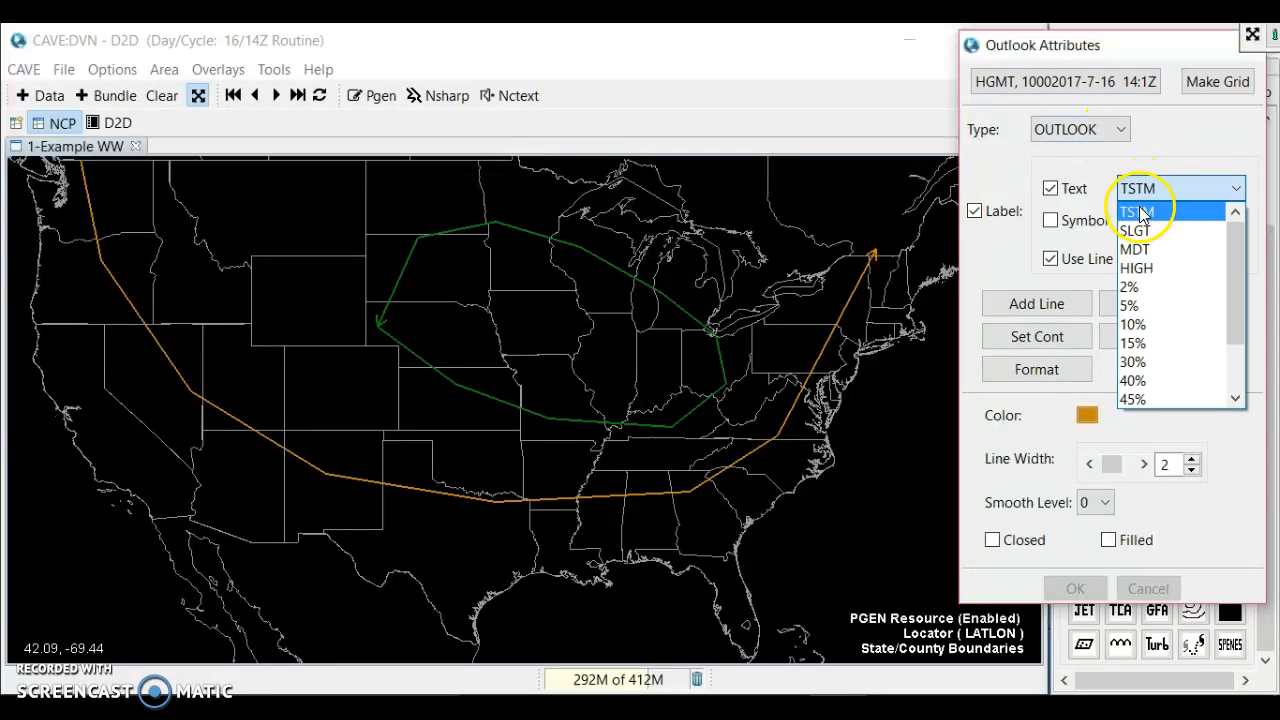
pyautogui.click(1136, 231)
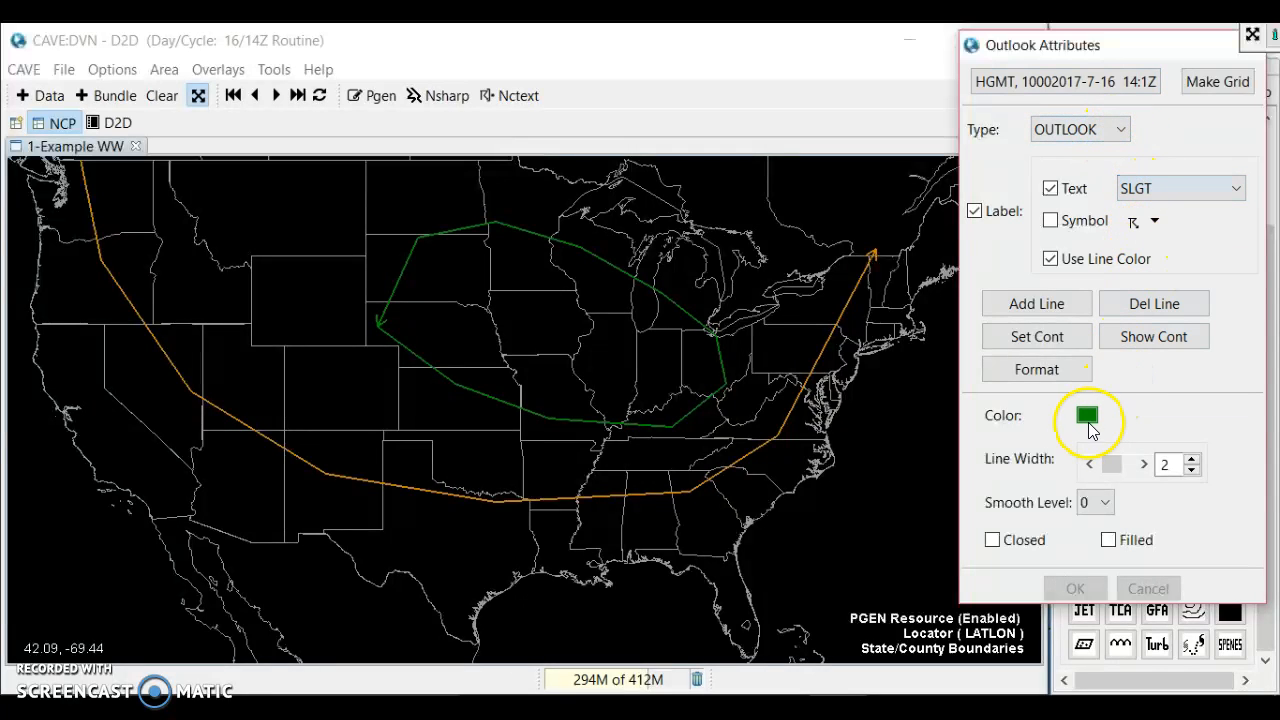
pyautogui.click(1087, 418)
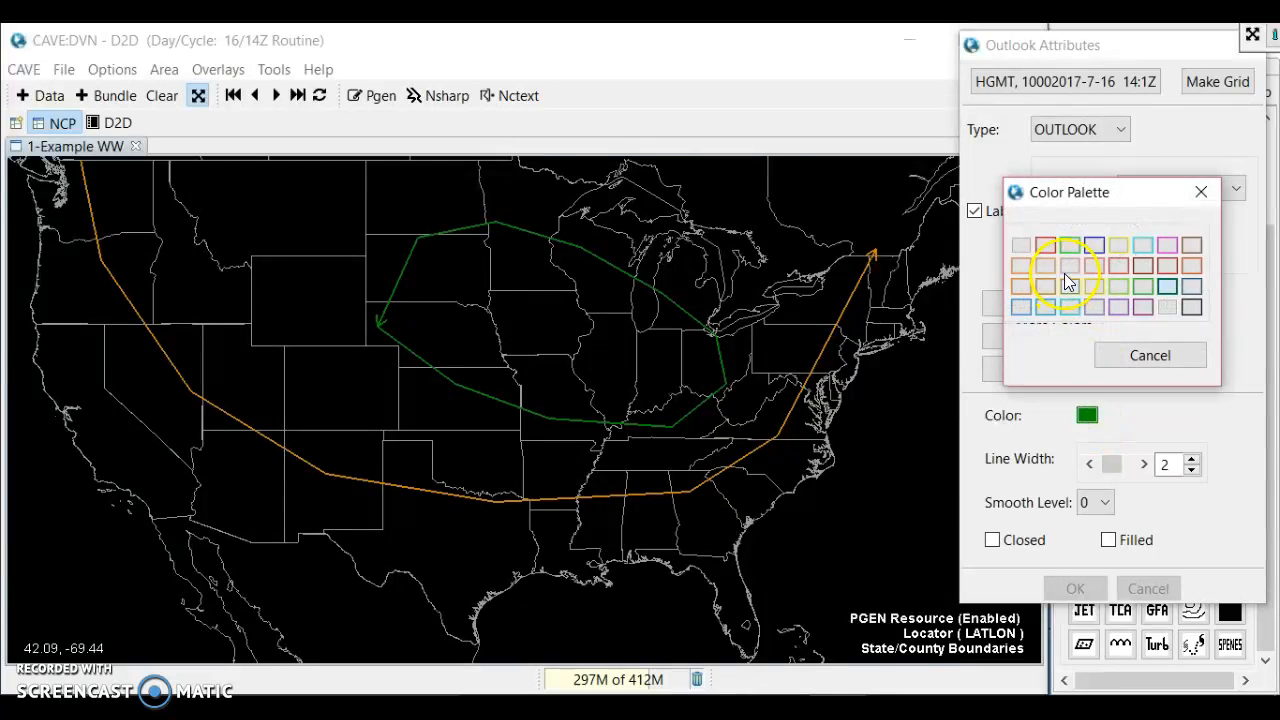
pyautogui.click(1120, 246)
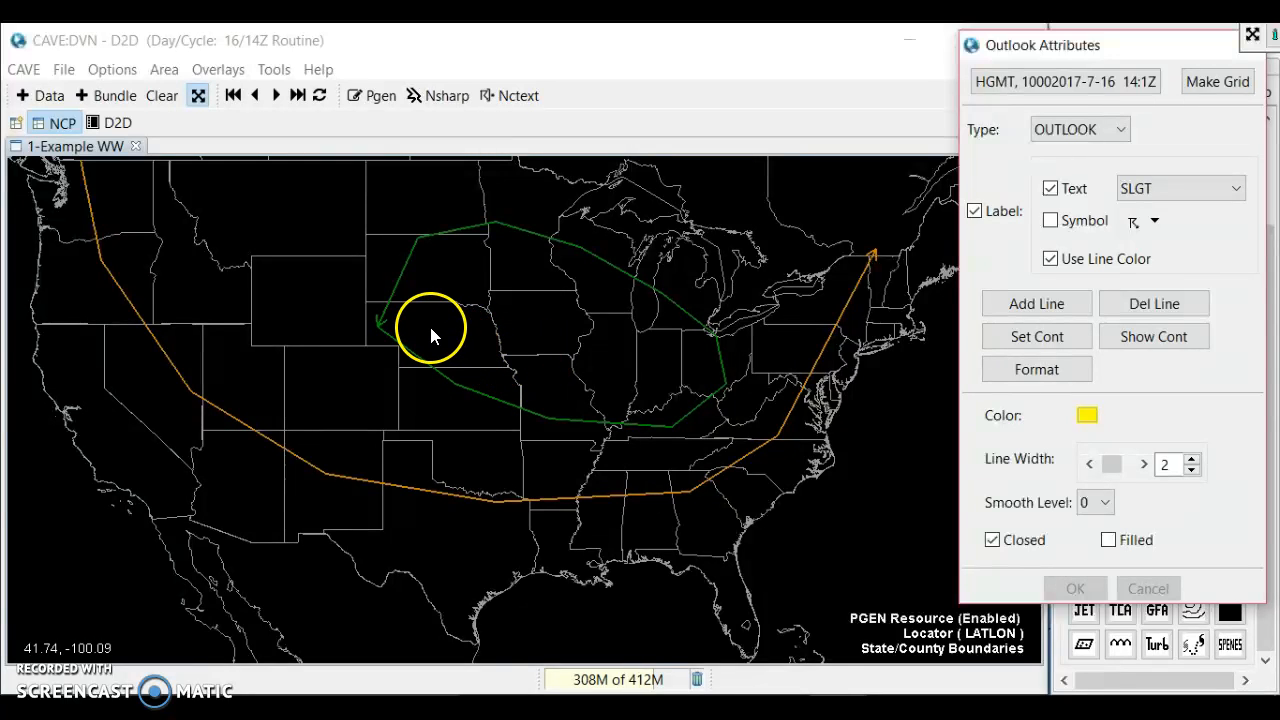
# - Draw a closed yellow outlook area inside the green one, from Nebraska through Missouri, Indiana, Ohio and Minnesota, and finish its SLGT label
pyautogui.moveTo(418, 326); pyautogui.dragTo(483, 368)
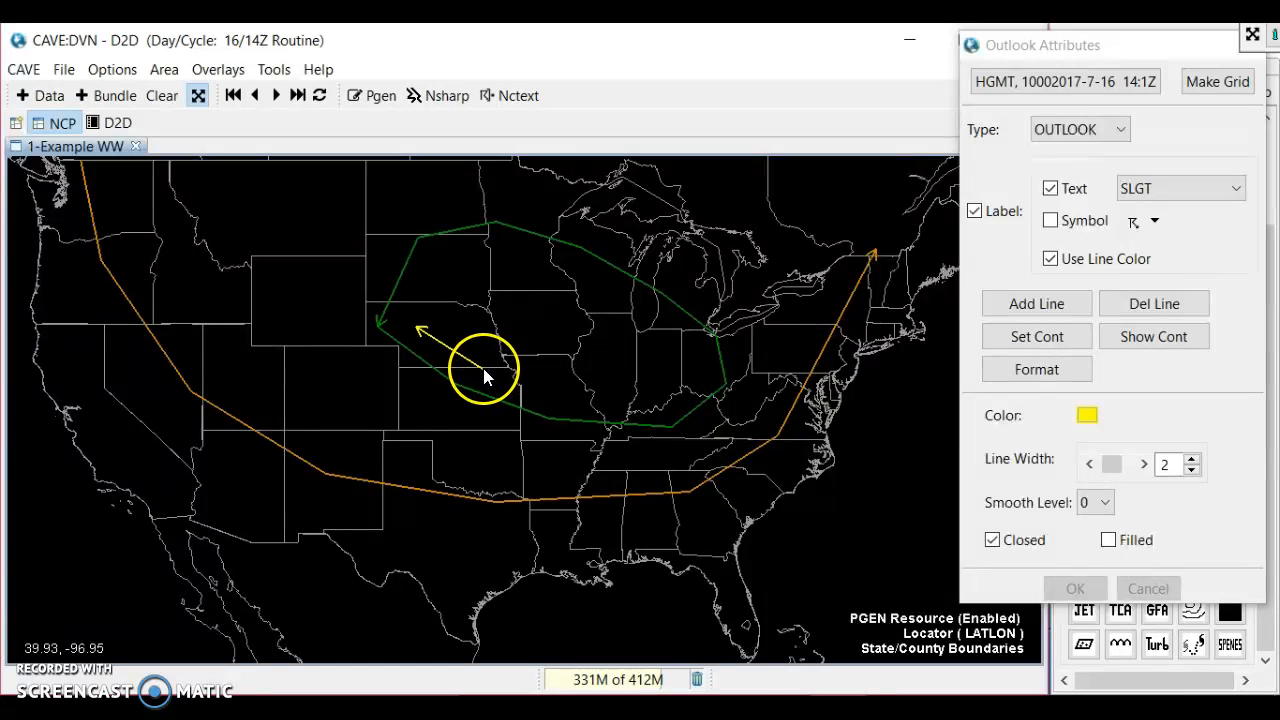
pyautogui.click(480, 366)
pyautogui.click(555, 401)
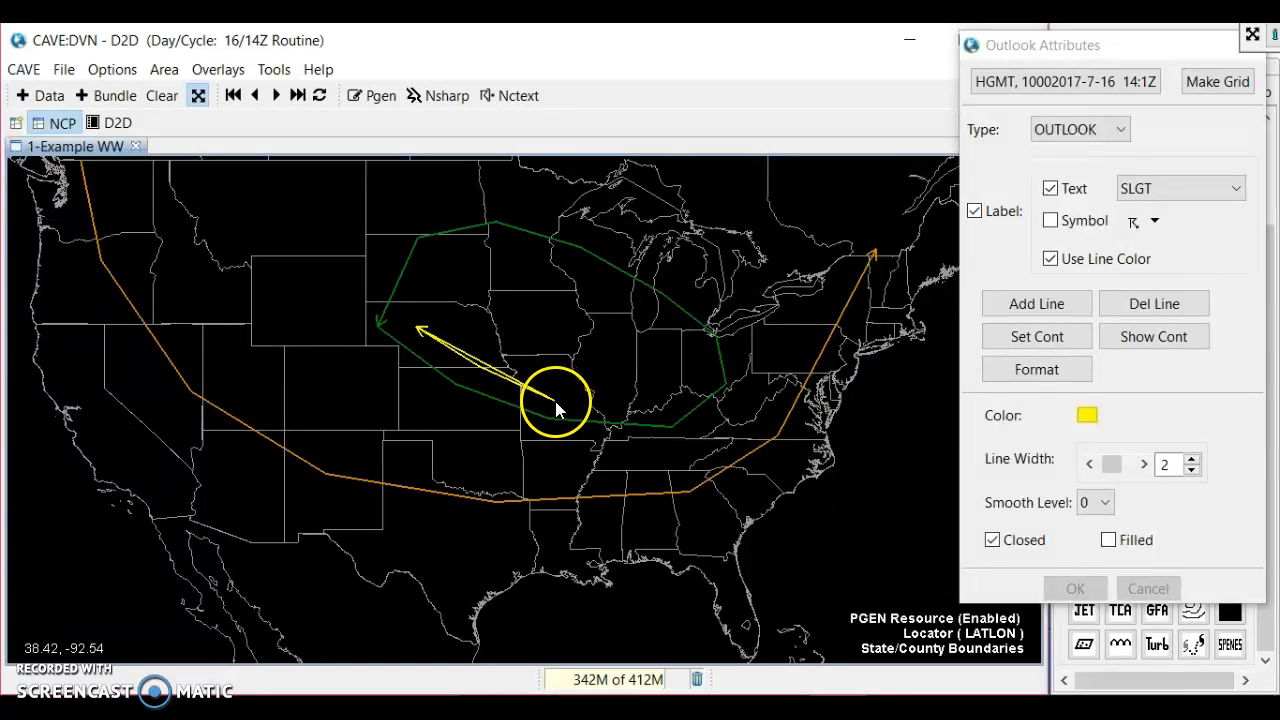
pyautogui.click(668, 409)
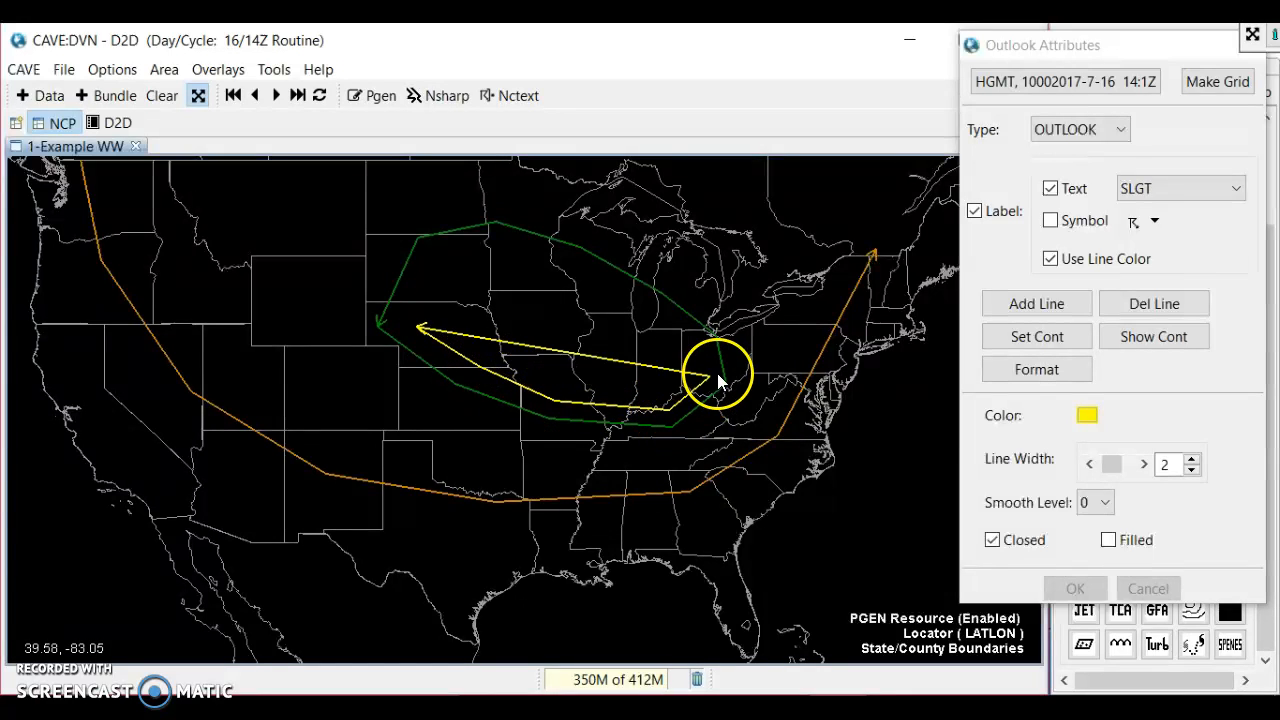
pyautogui.click(714, 377)
pyautogui.click(703, 343)
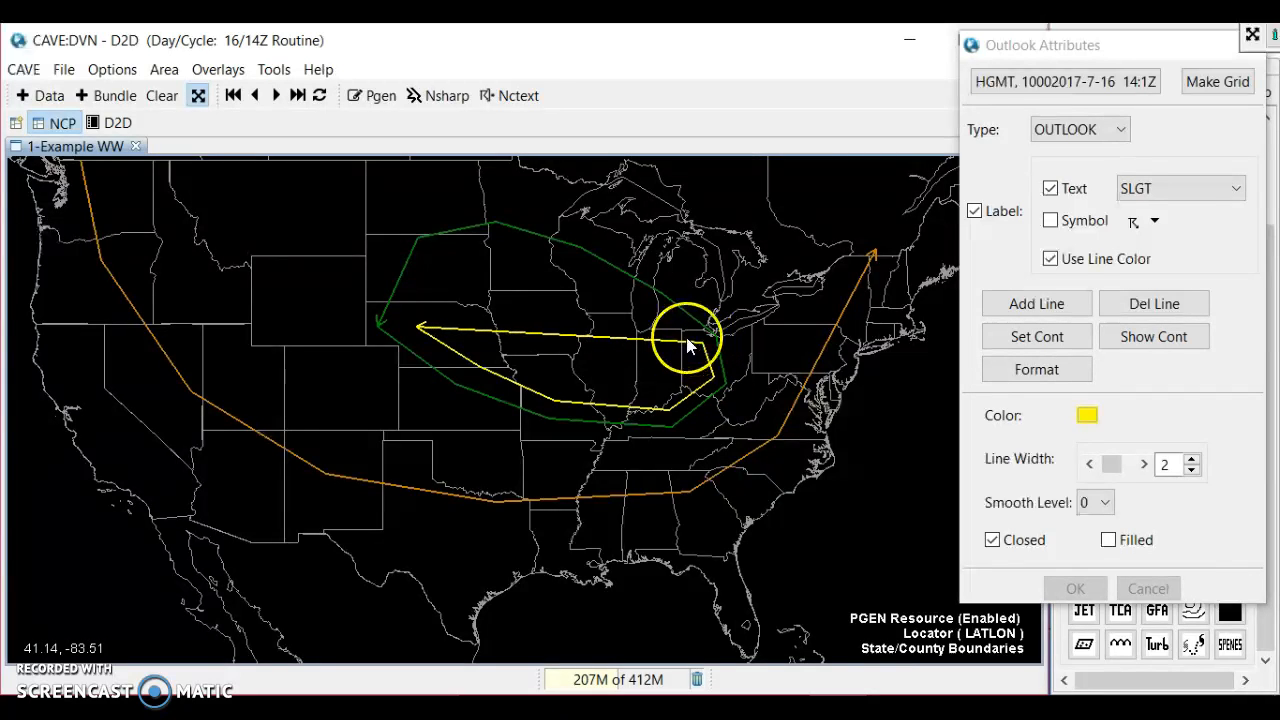
pyautogui.click(573, 262)
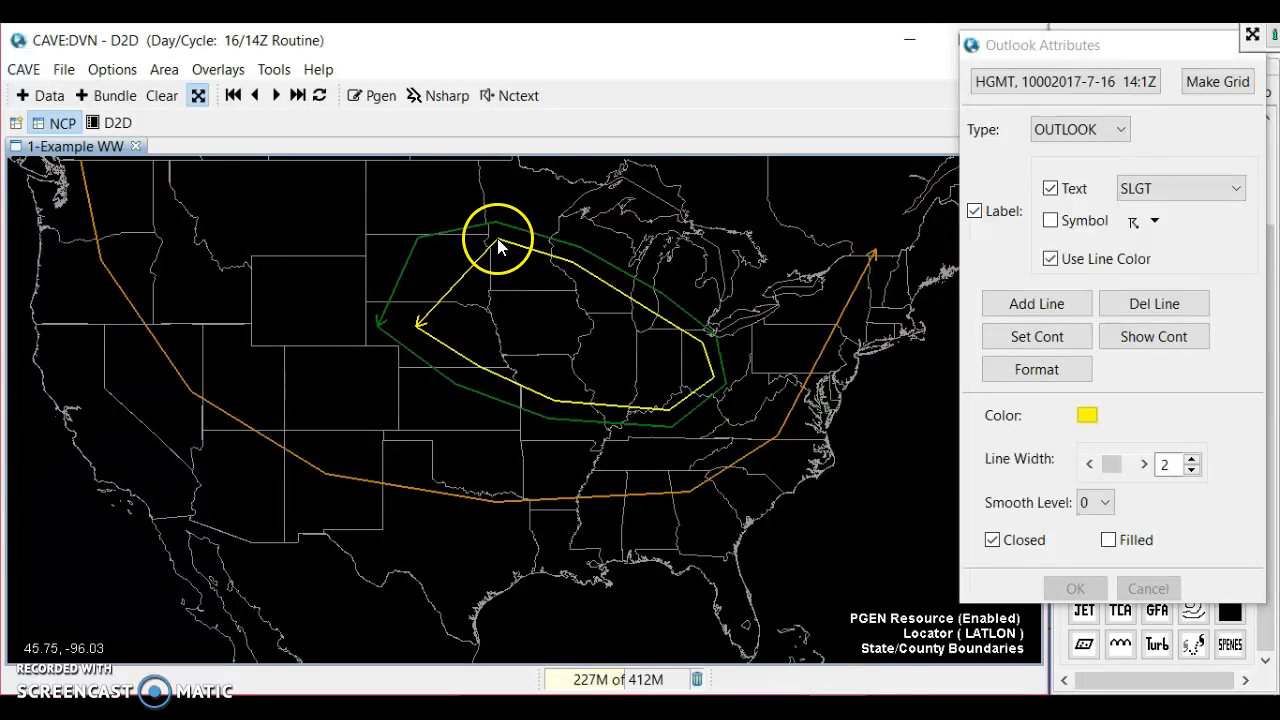
pyautogui.click(496, 240)
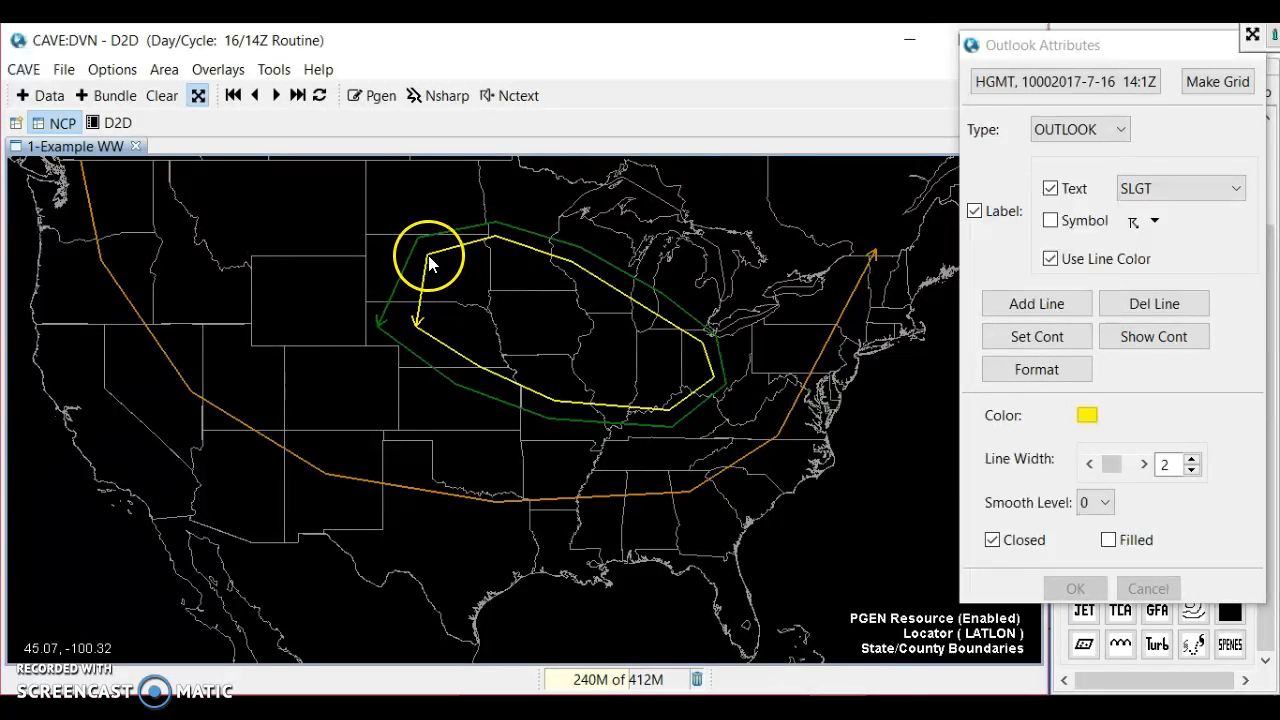
pyautogui.rightClick(430, 265)
pyautogui.click(445, 280)
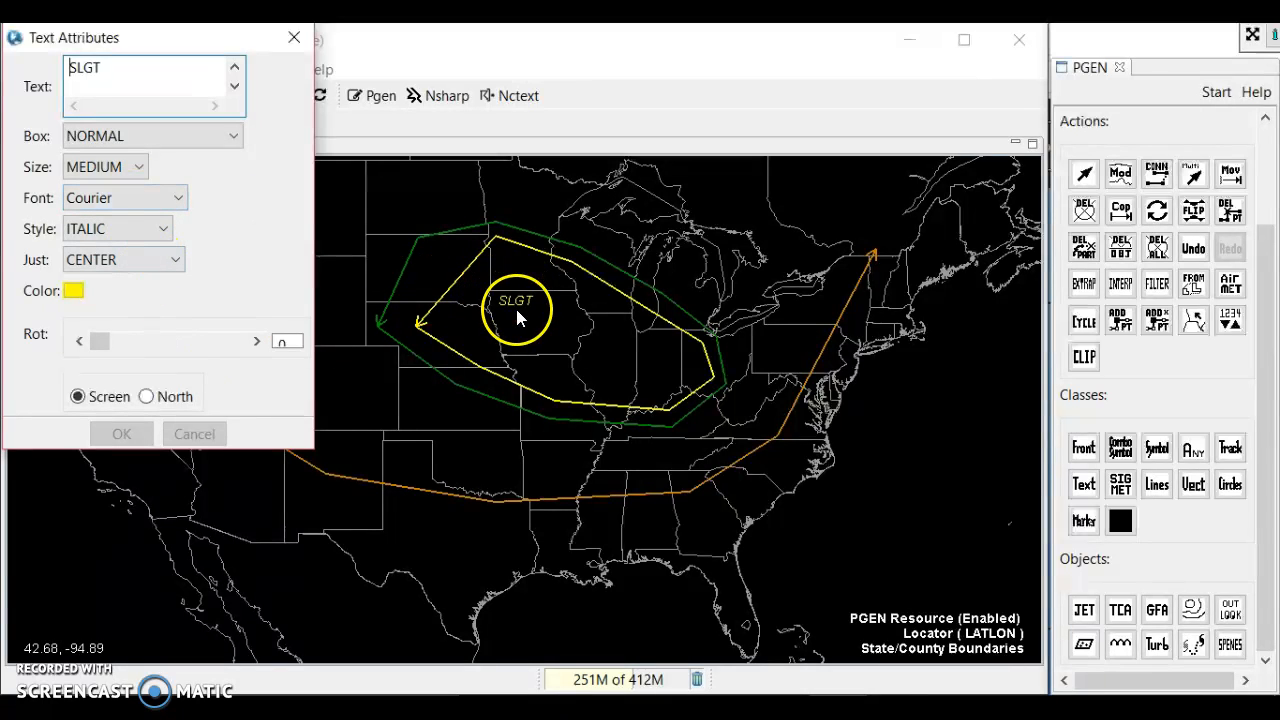
pyautogui.click(558, 408)
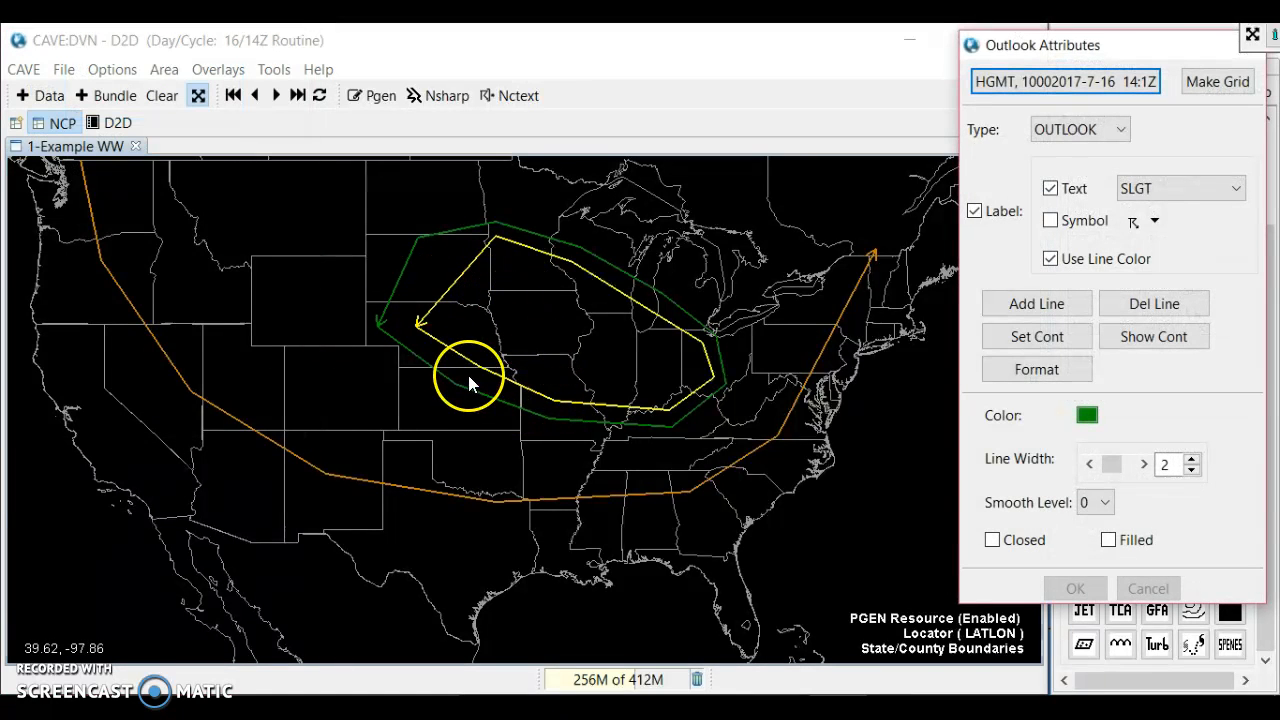
# - Discard the stray outlook point in South Dakota and close the Outlook Attributes dialog
pyautogui.click(451, 285)
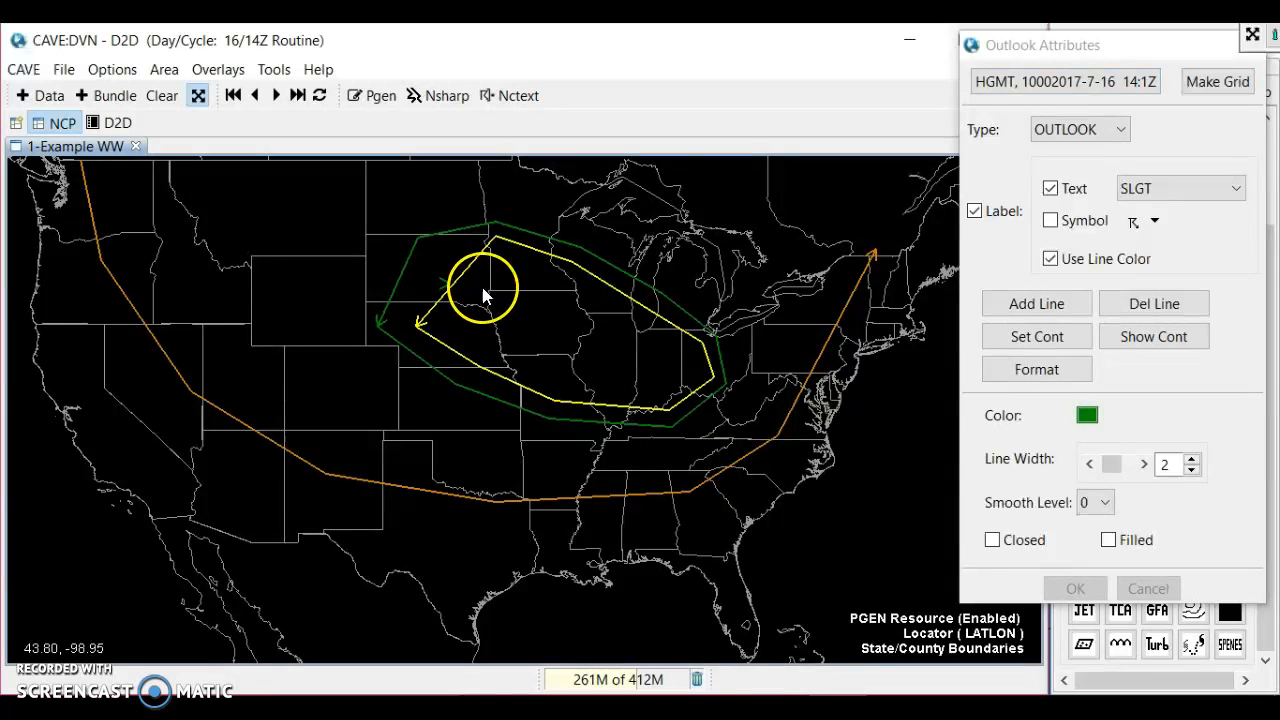
pyautogui.rightClick(449, 298)
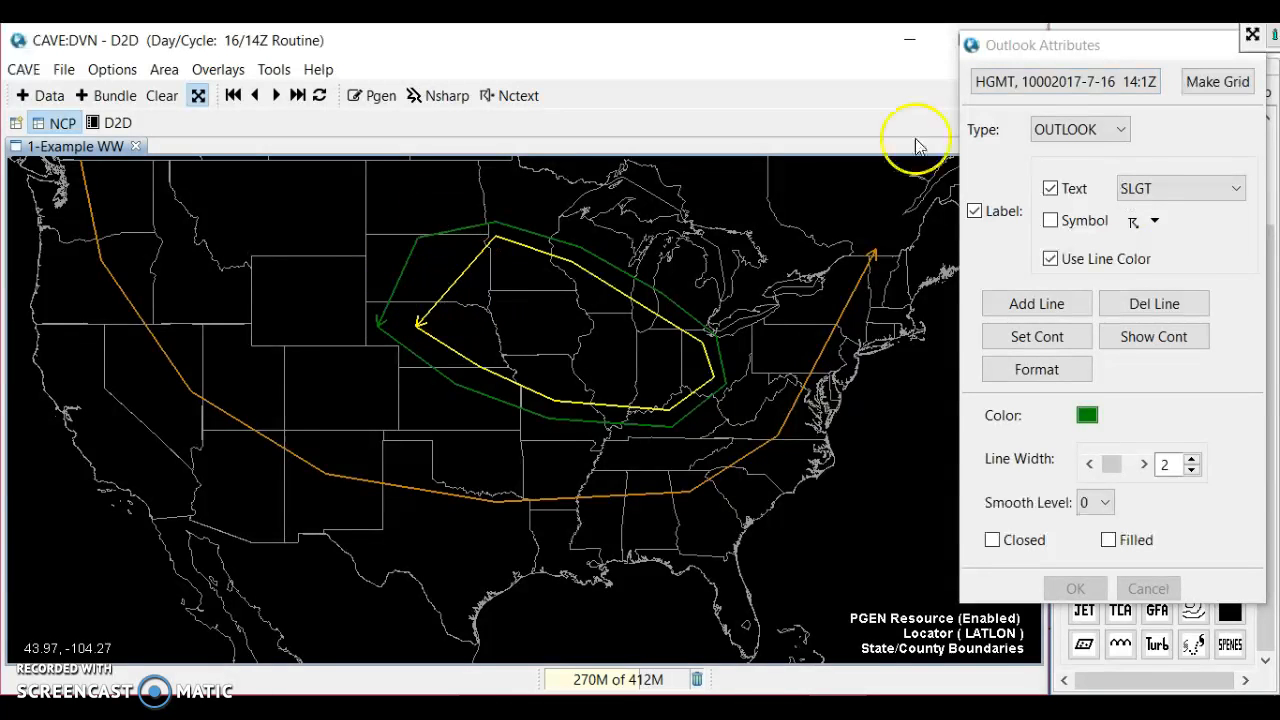
pyautogui.moveTo(1202, 49); pyautogui.dragTo(1170, 58)
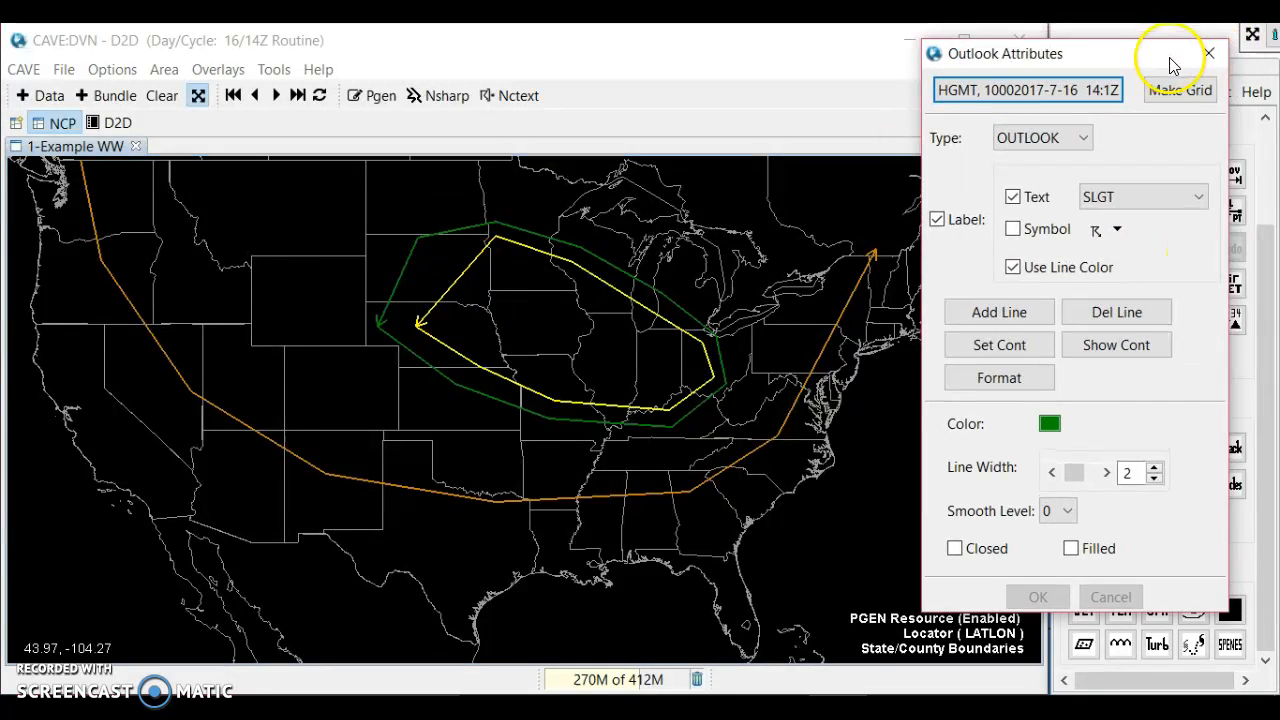
pyautogui.click(1209, 53)
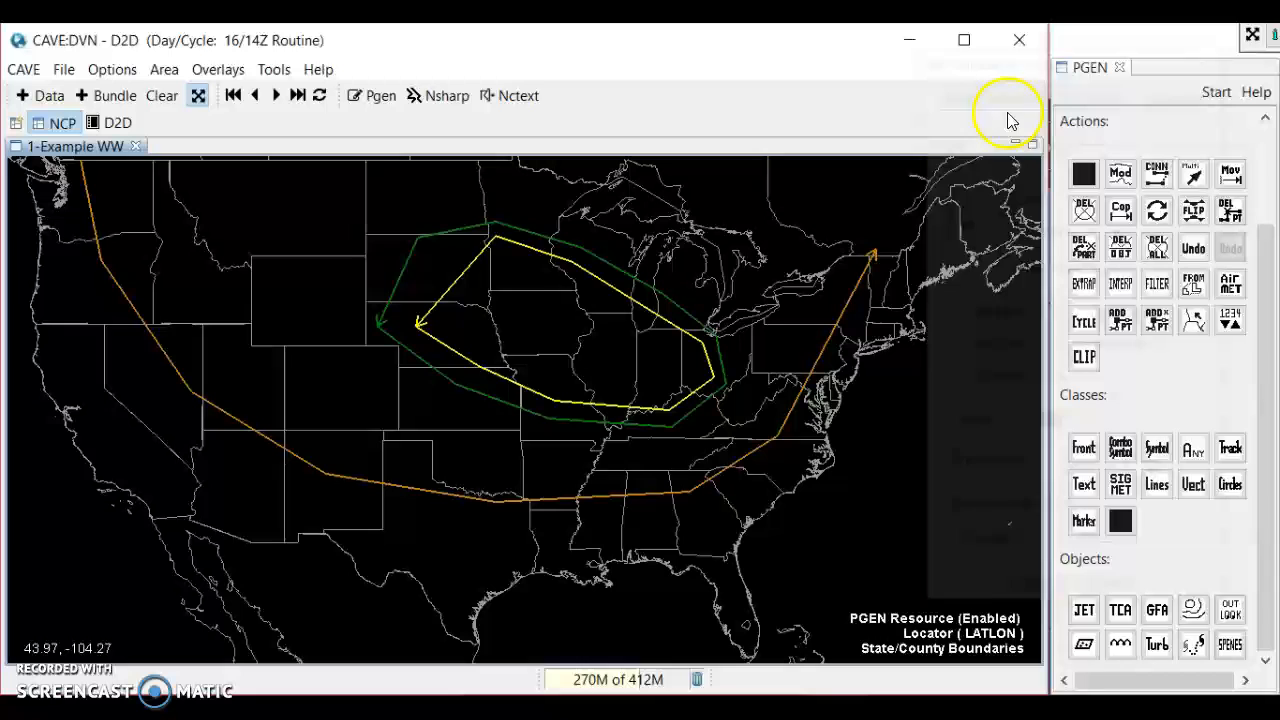
# - Reshape the yellow outlook by adjusting its Nebraska corner and moving its northern corner west into northern South Dakota, and close its attributes
pyautogui.click(463, 282)
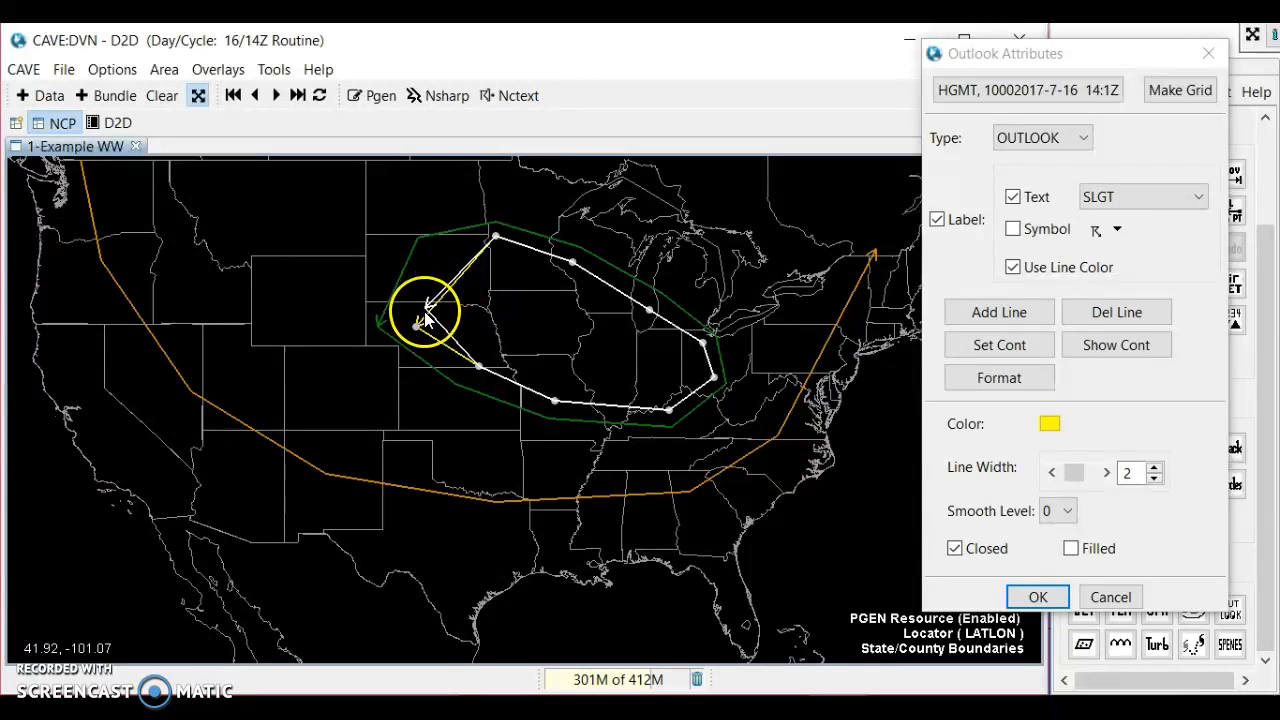
pyautogui.moveTo(495, 237); pyautogui.dragTo(455, 248)
pyautogui.moveTo(451, 244); pyautogui.dragTo(450, 243)
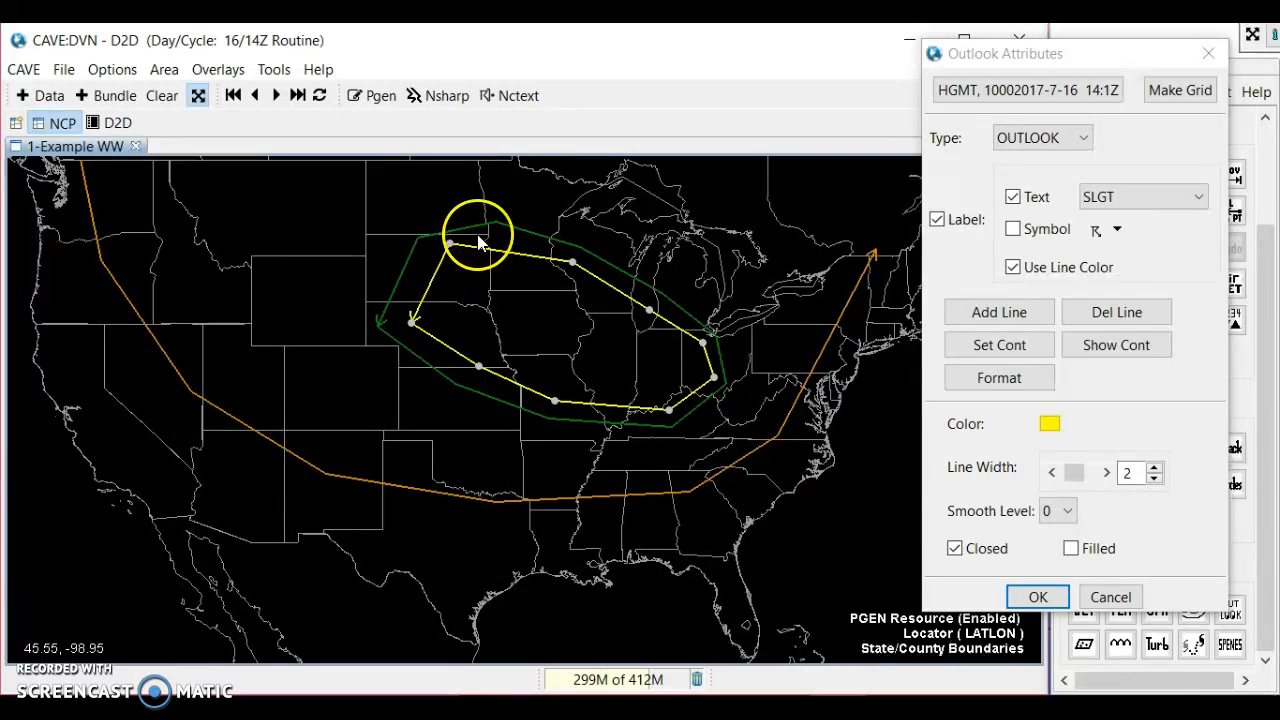
pyautogui.click(1208, 52)
# - Start another outlook and set its line color to bright orange
pyautogui.click(1230, 610)
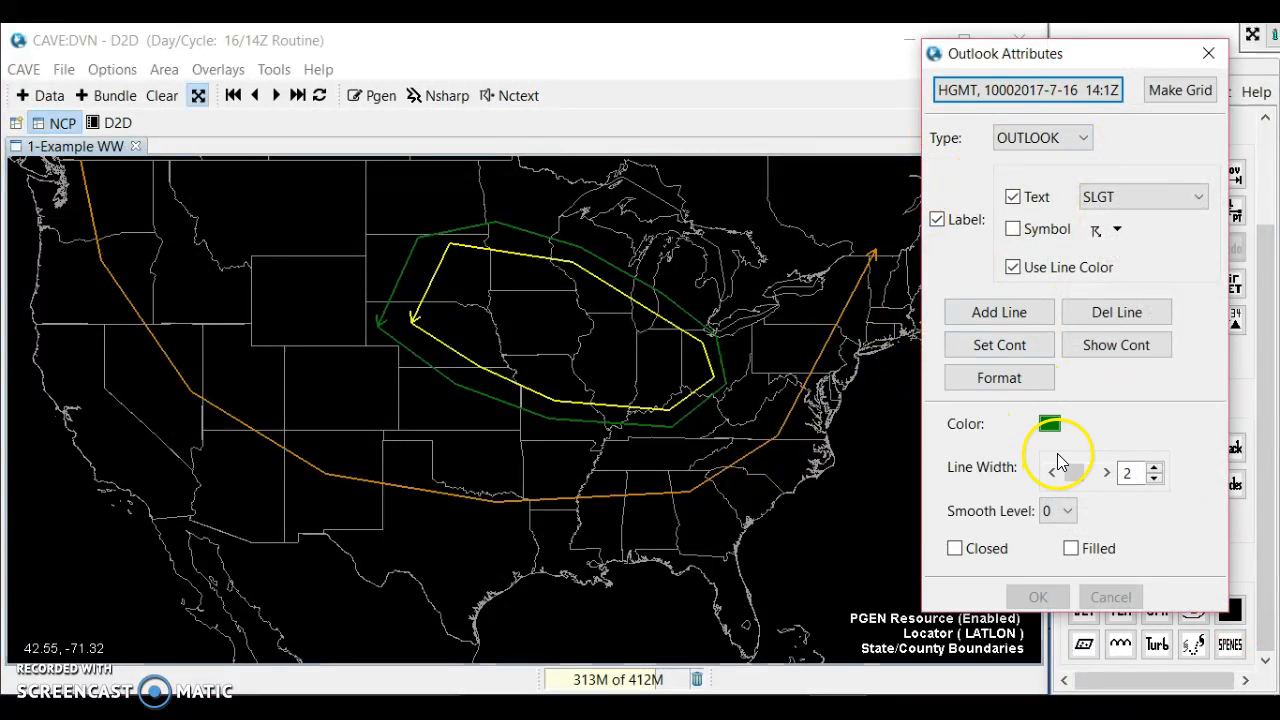
pyautogui.click(1049, 422)
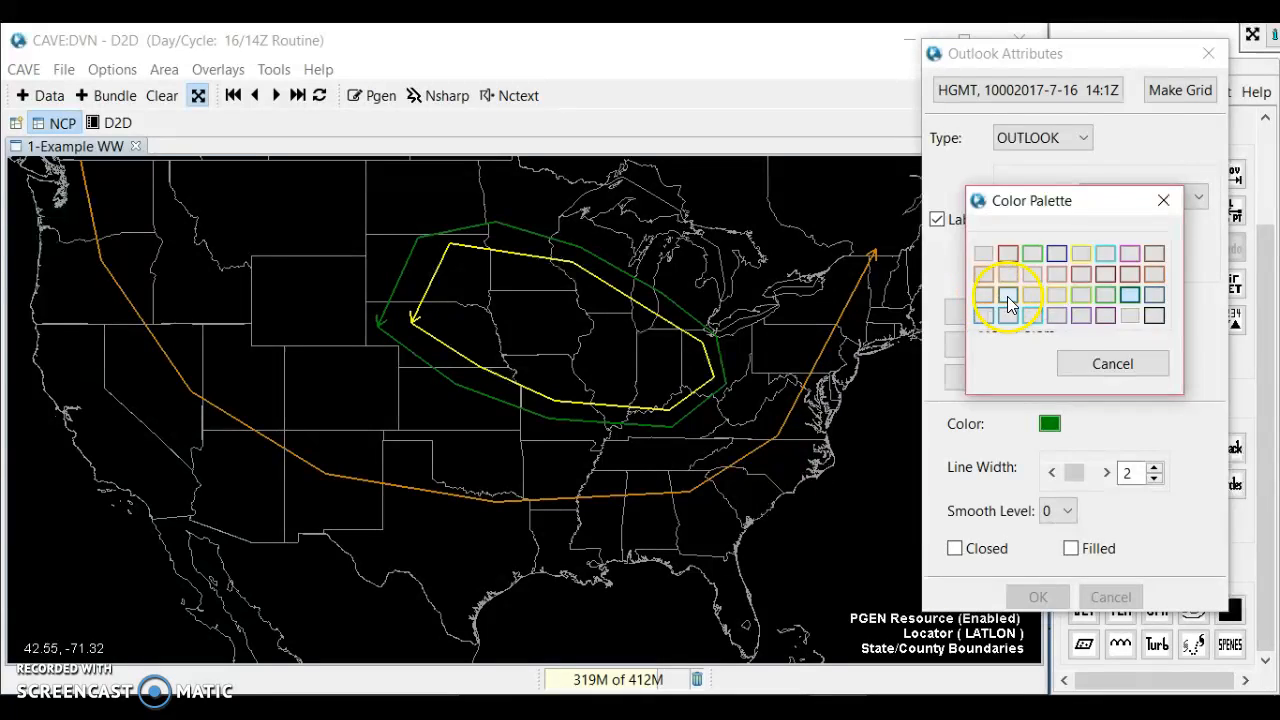
pyautogui.click(1008, 296)
pyautogui.click(1052, 423)
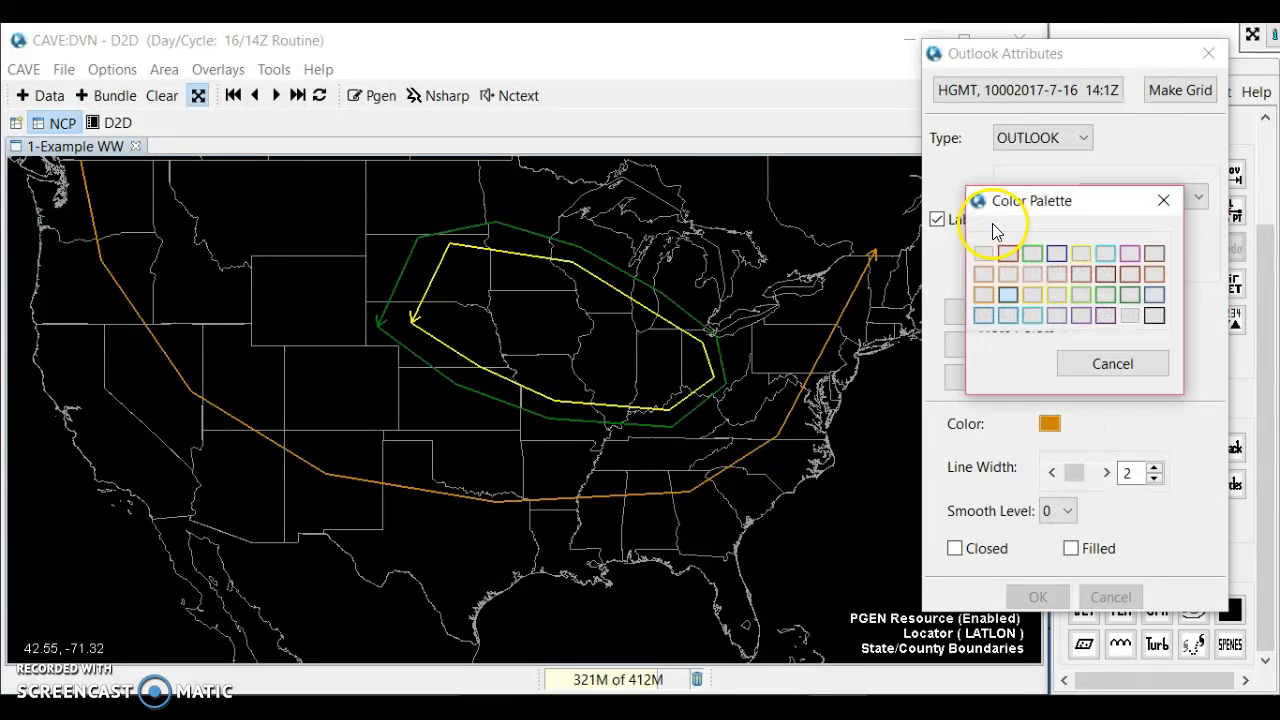
pyautogui.click(985, 291)
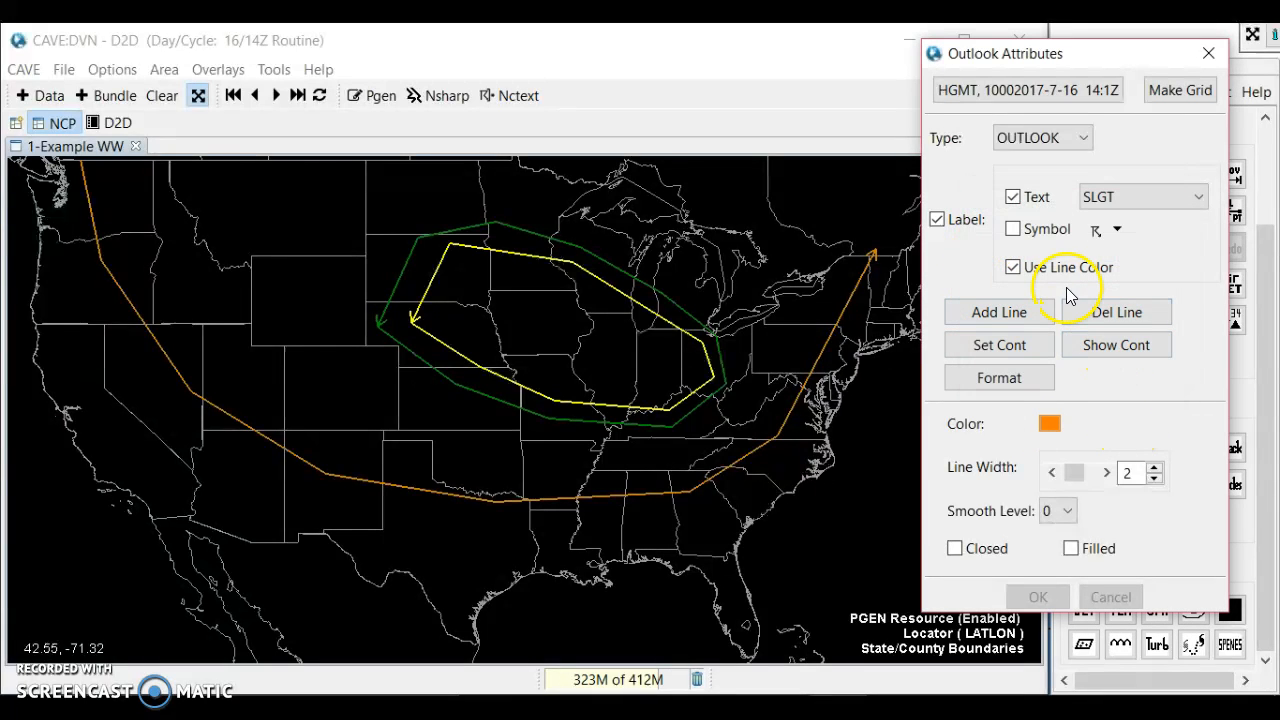
# - Draw an orange outlook line inside the yellow area, from Nebraska through Missouri, Indiana, Ohio, Minnesota and South Dakota back to Nebraska
pyautogui.click(455, 322)
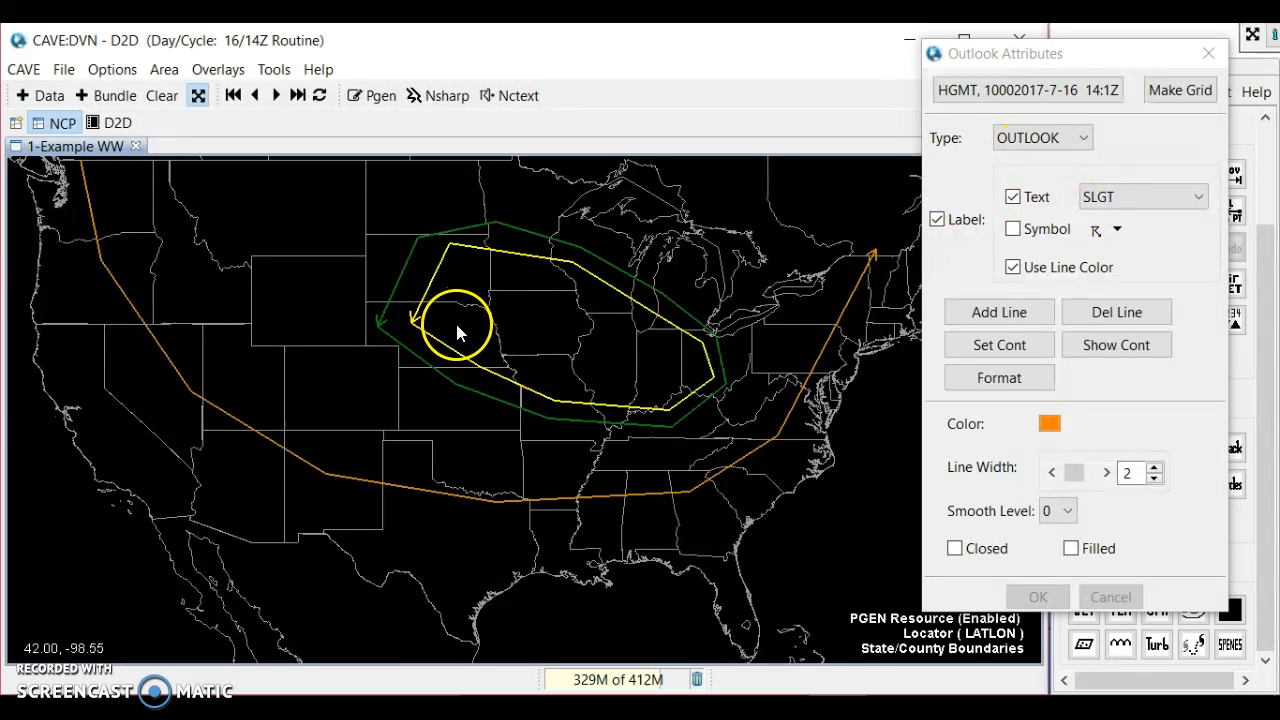
pyautogui.click(560, 383)
pyautogui.click(667, 395)
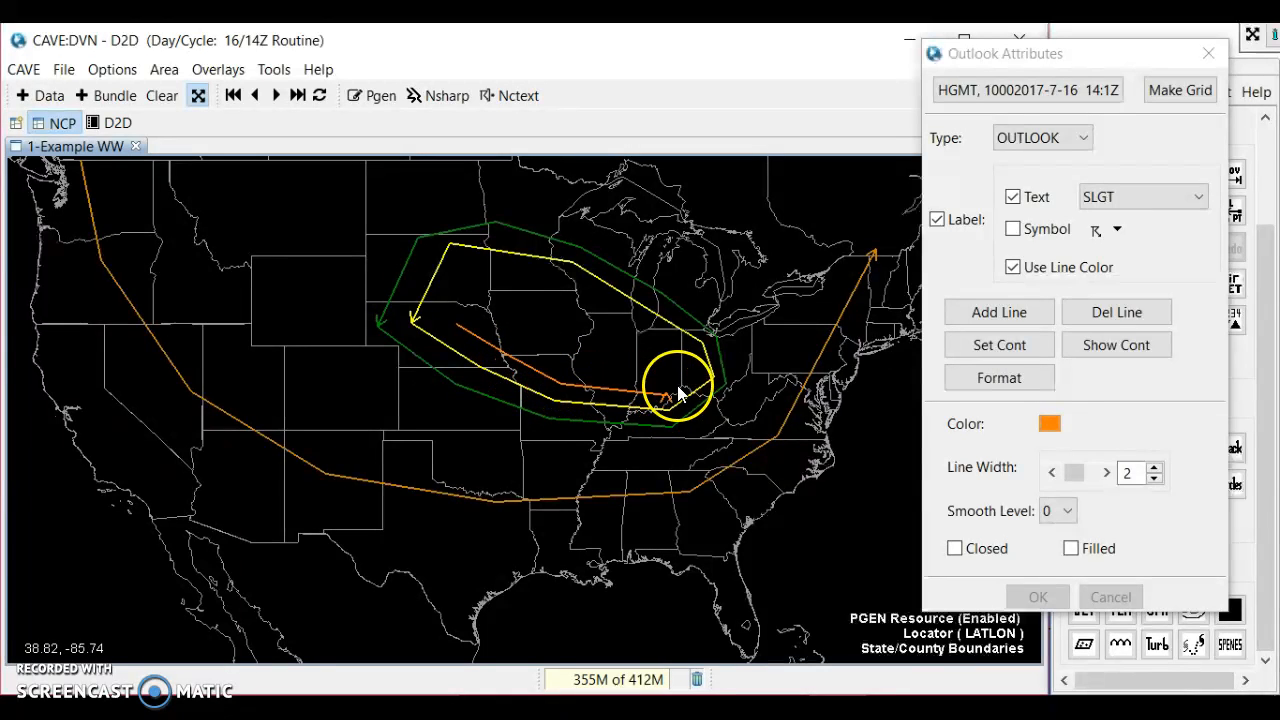
pyautogui.click(697, 369)
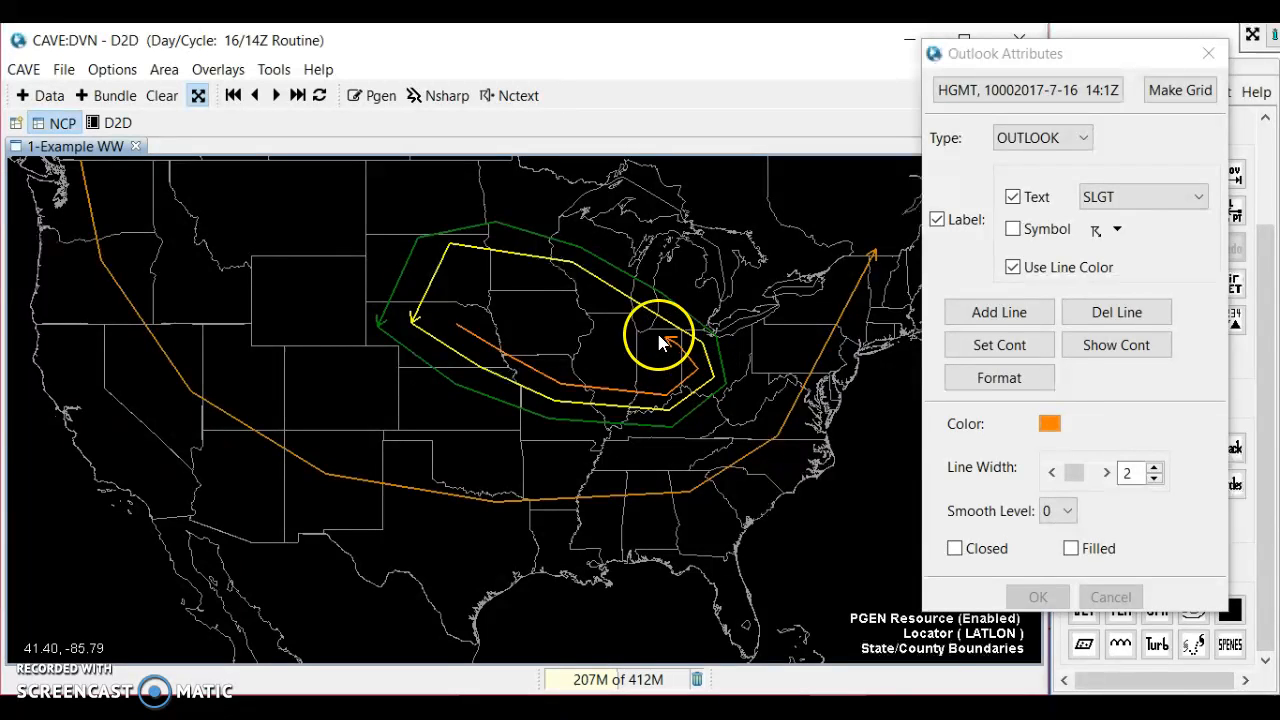
pyautogui.click(570, 277)
pyautogui.click(472, 268)
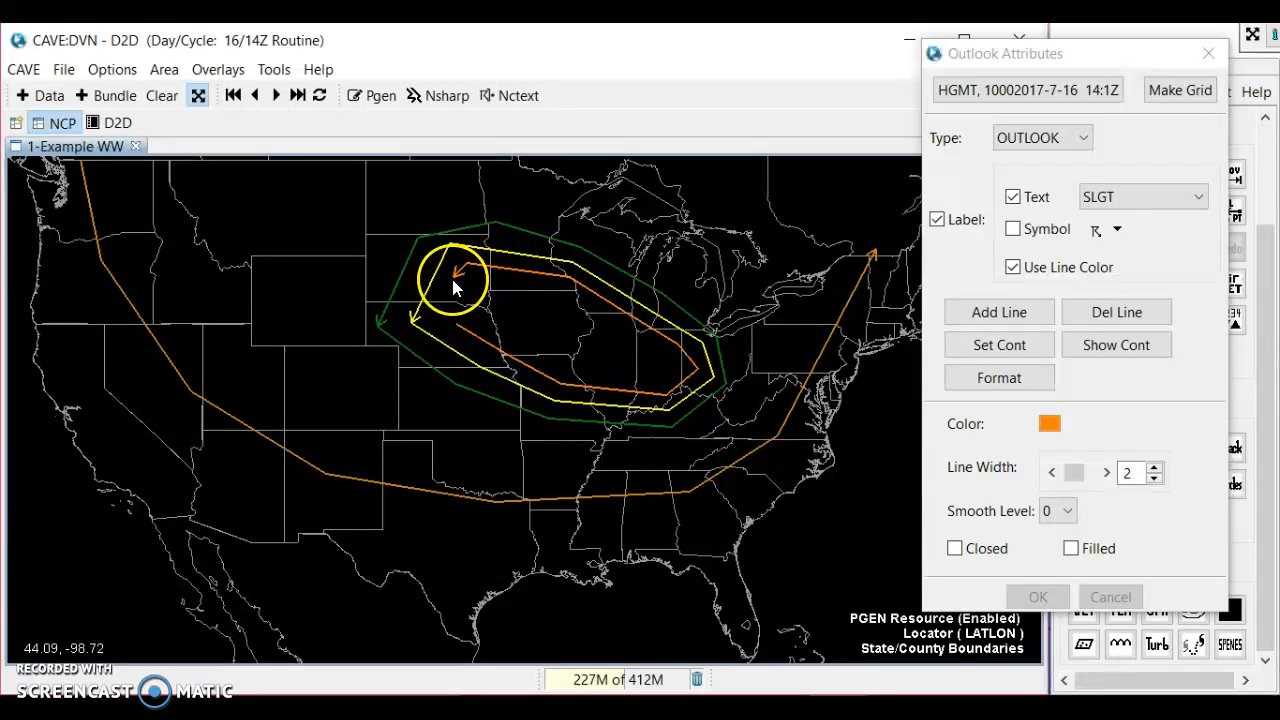
pyautogui.click(444, 316)
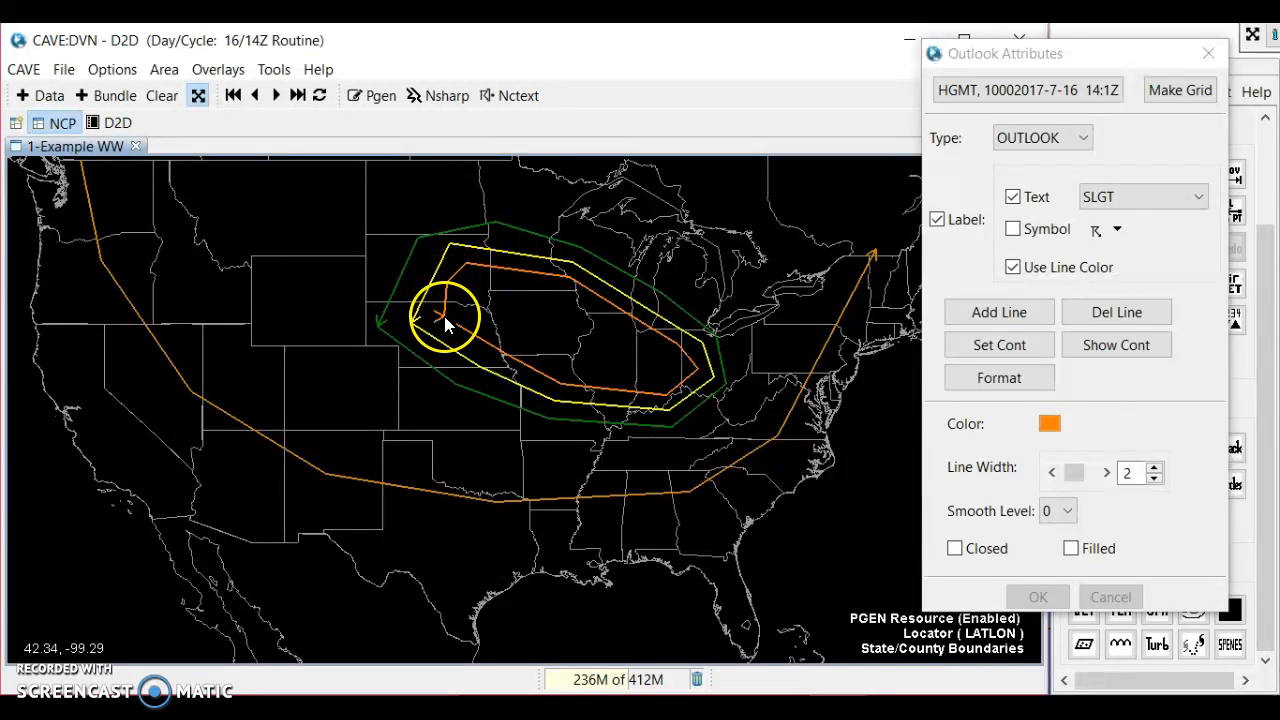
# - Make the orange outlook a closed shape, end the line, replace its label text with ENH and place the label
pyautogui.click(955, 548)
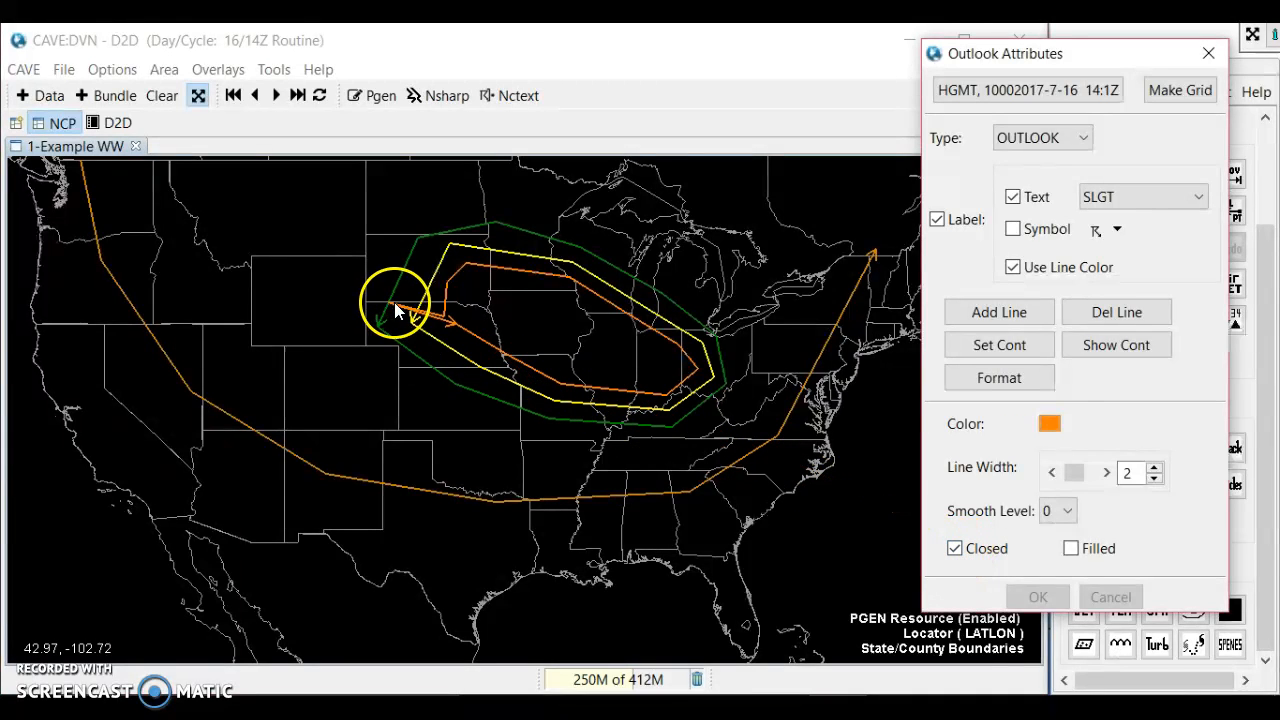
pyautogui.rightClick(448, 318)
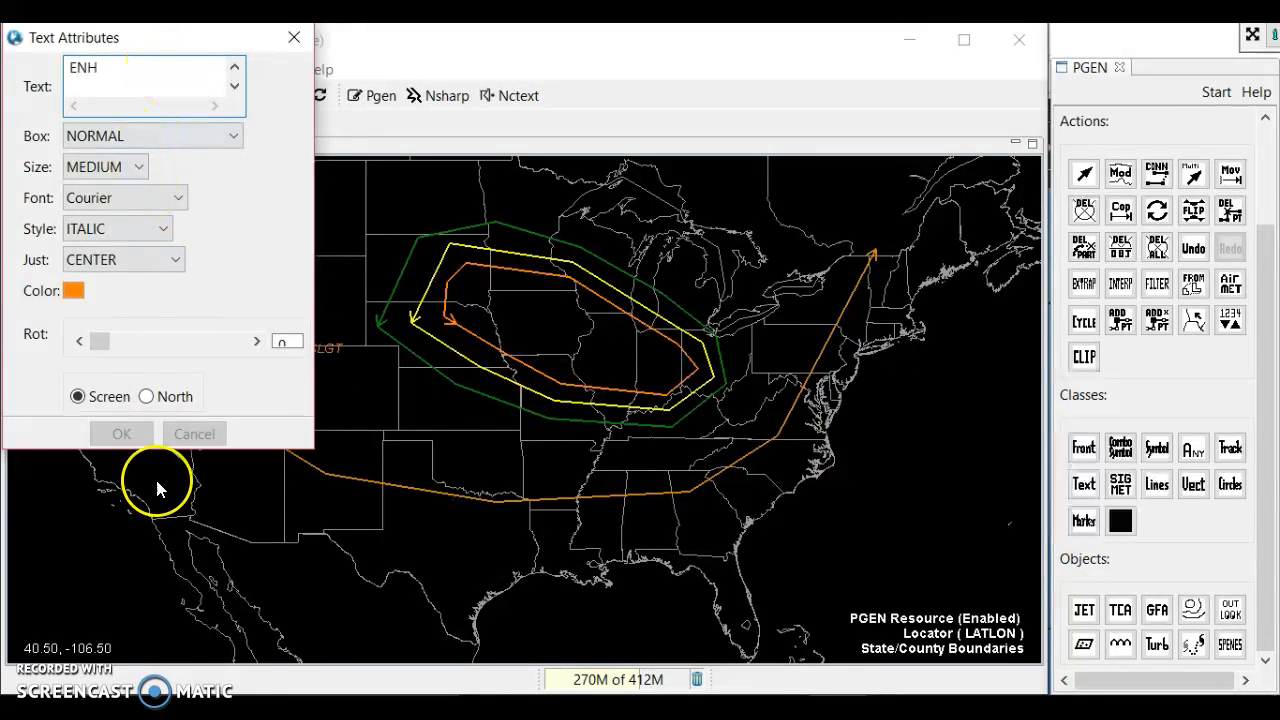
pyautogui.click(653, 388)
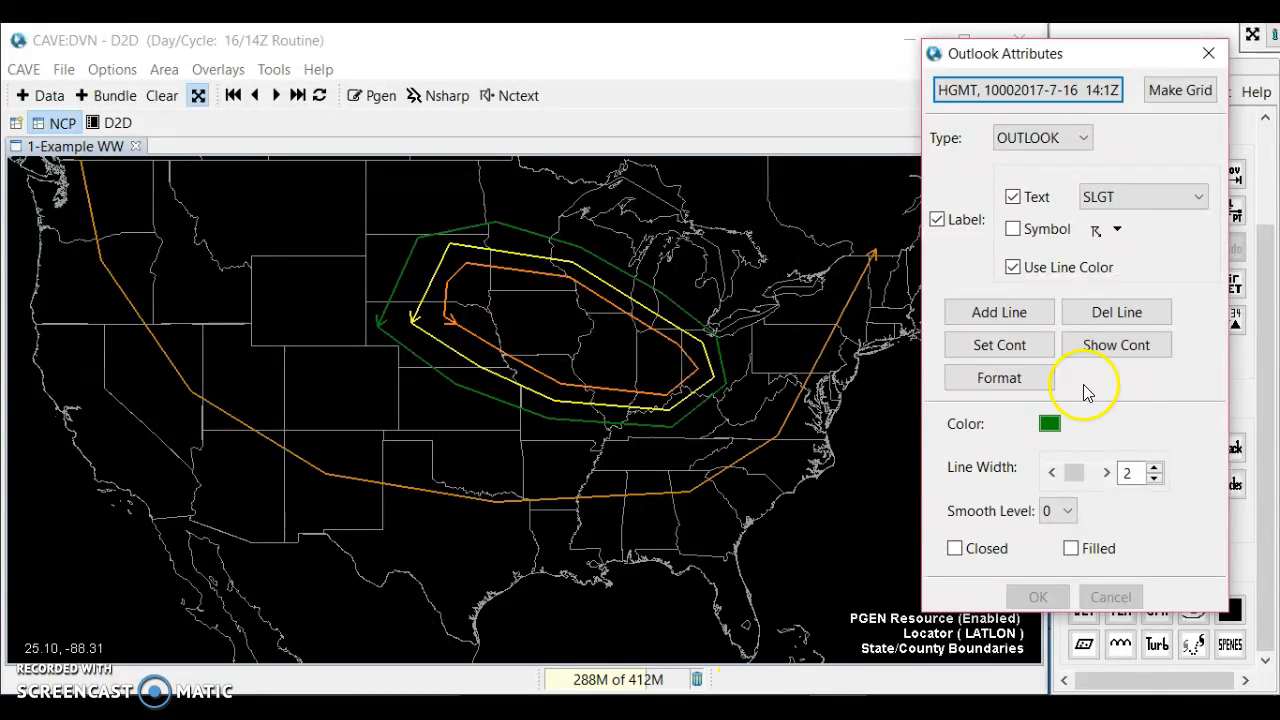
# - Set up the next outlook with the MDT label text, red line color and a closed shape
pyautogui.click(1055, 432)
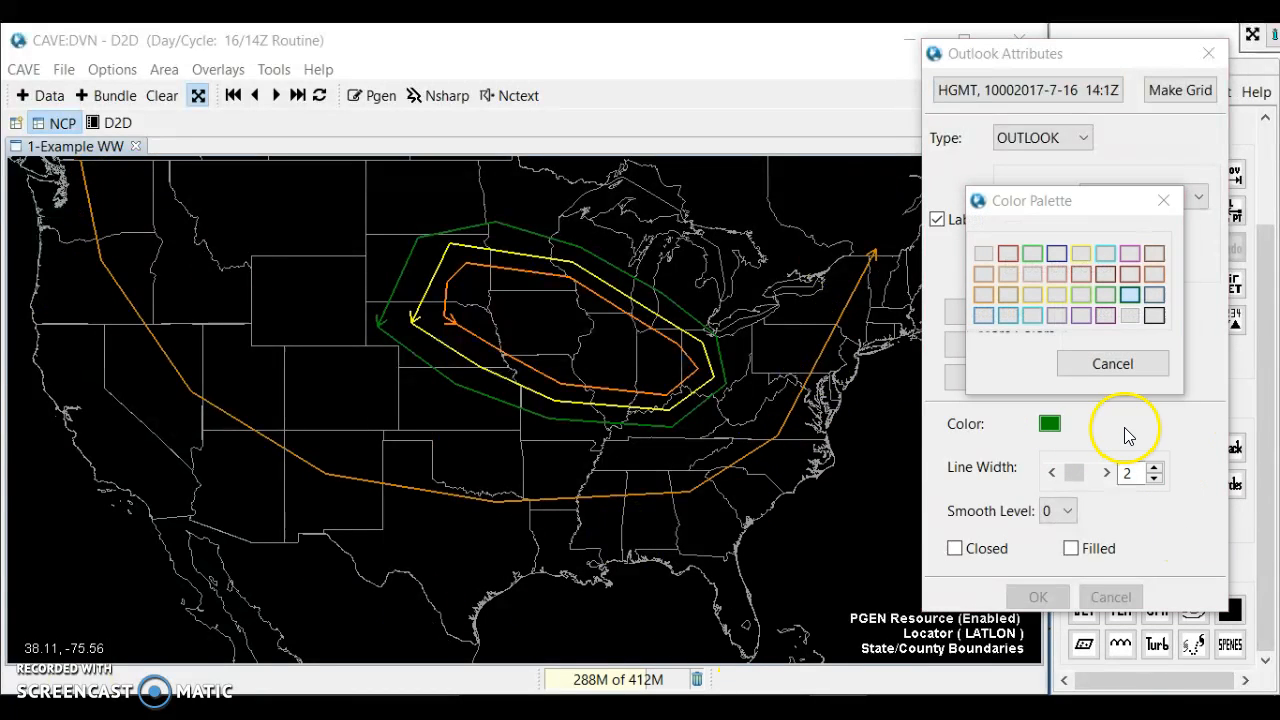
pyautogui.click(1116, 198)
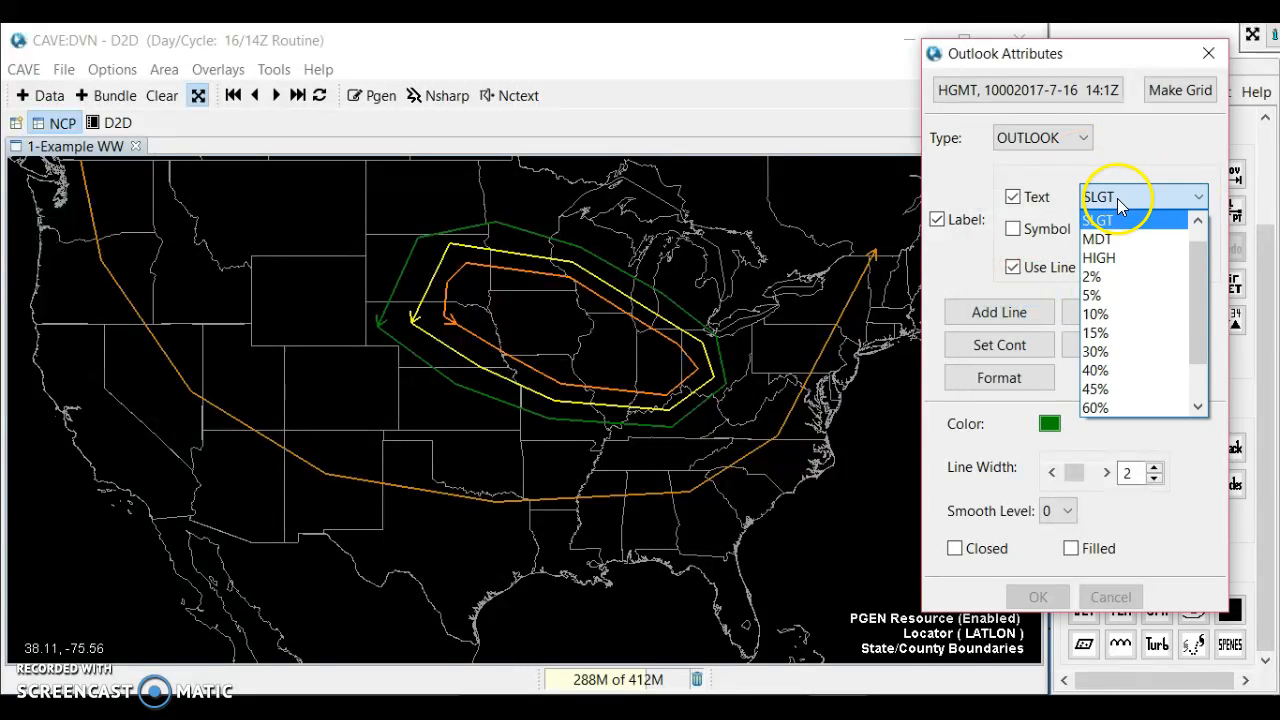
pyautogui.click(1118, 241)
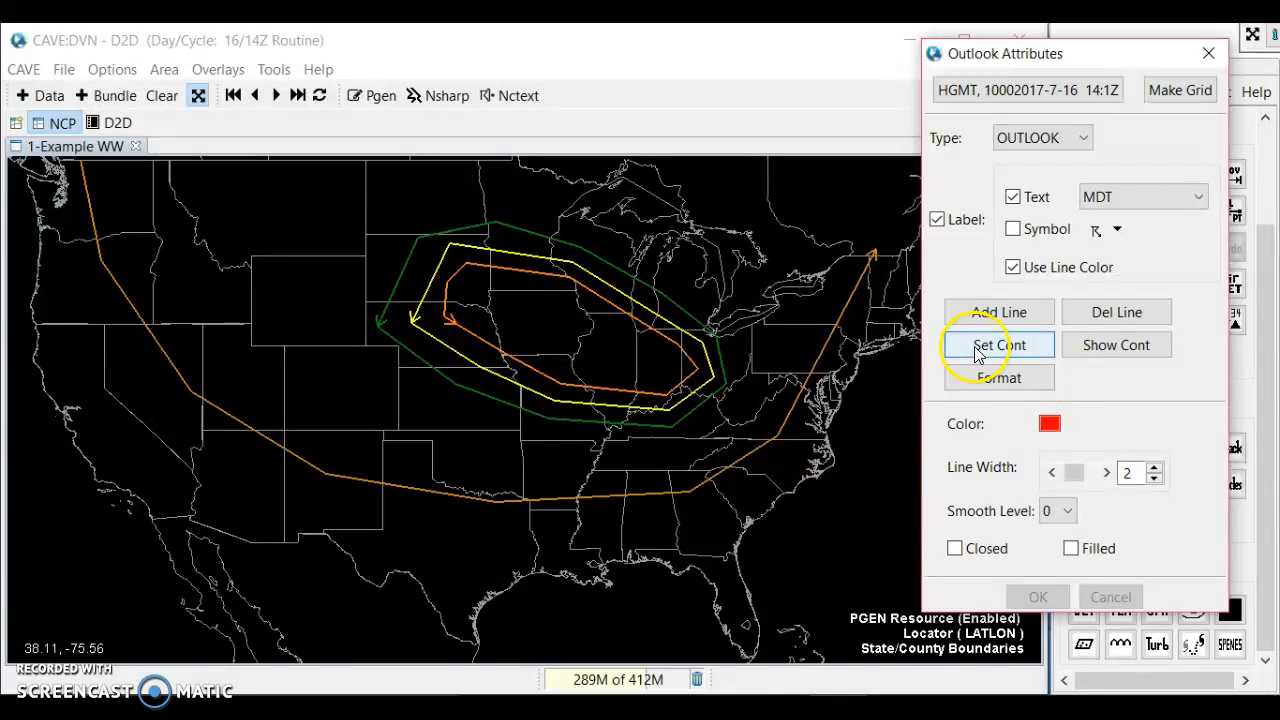
pyautogui.click(956, 550)
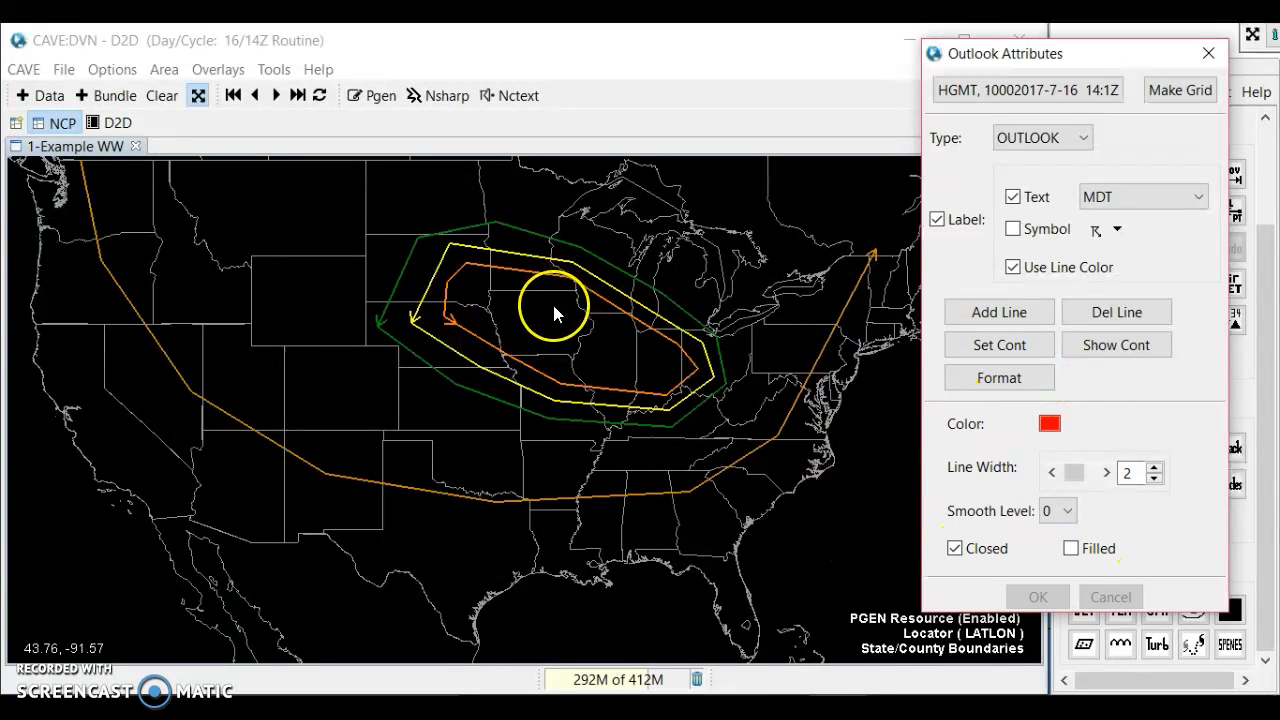
# - Draw a red outlook area inside the orange one, from the Nebraska-Iowa border through northern Missouri, Indiana and northern Iowa
pyautogui.click(495, 331)
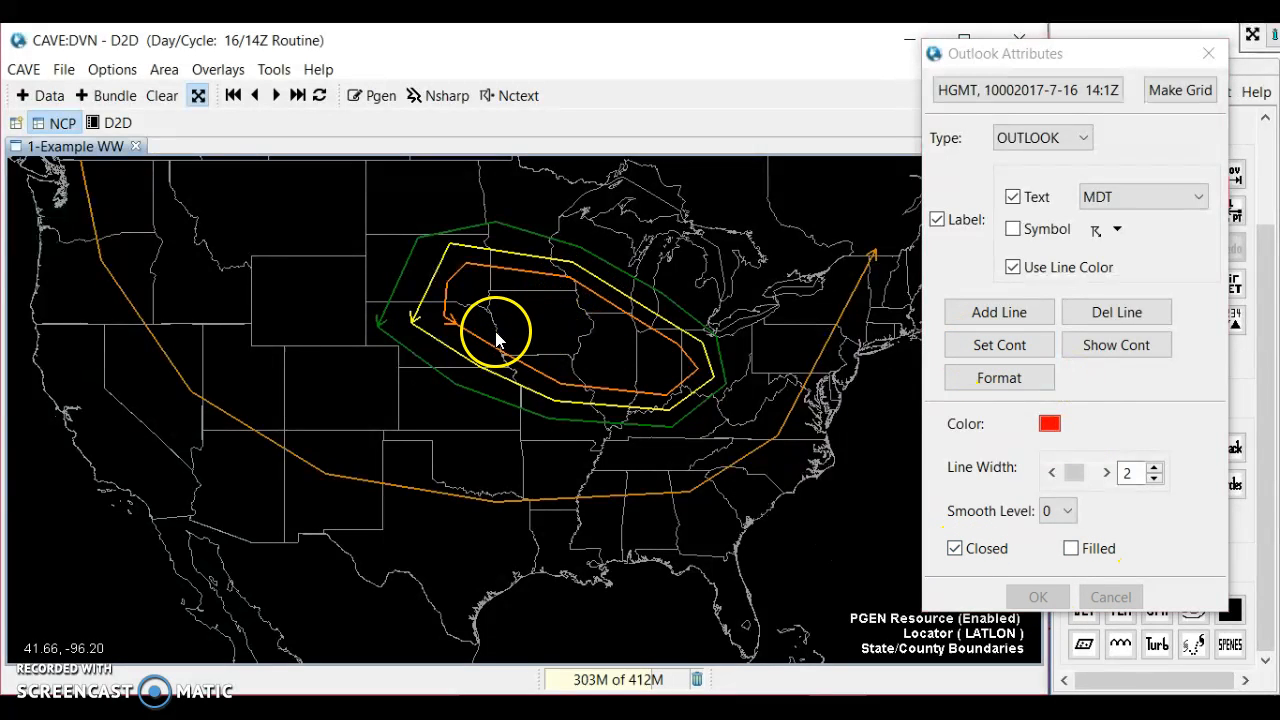
pyautogui.click(565, 370)
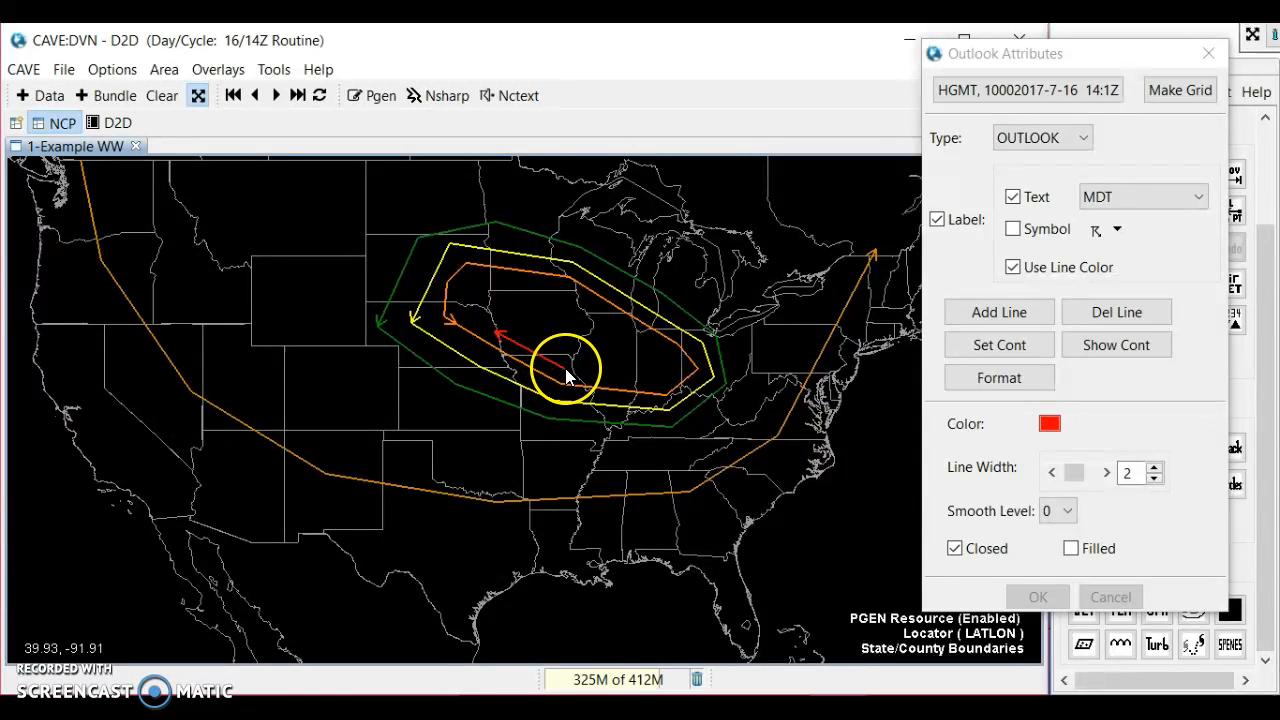
pyautogui.click(642, 387)
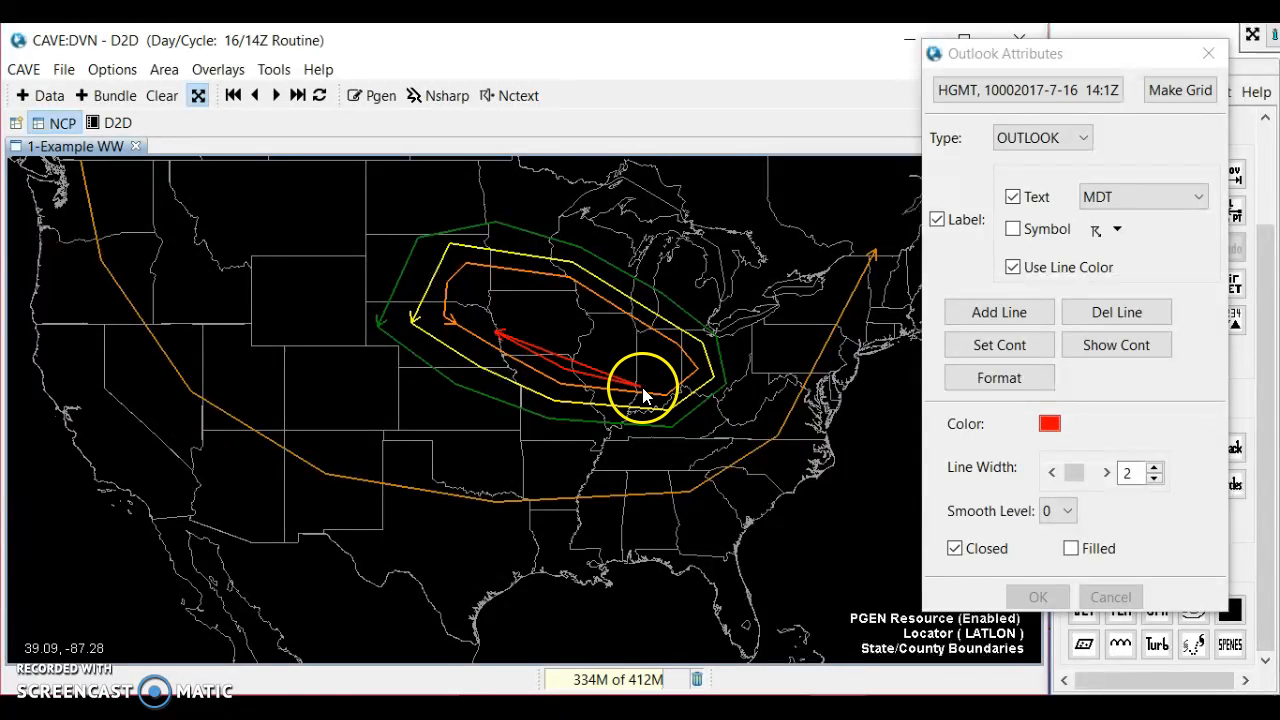
pyautogui.click(665, 381)
pyautogui.click(667, 354)
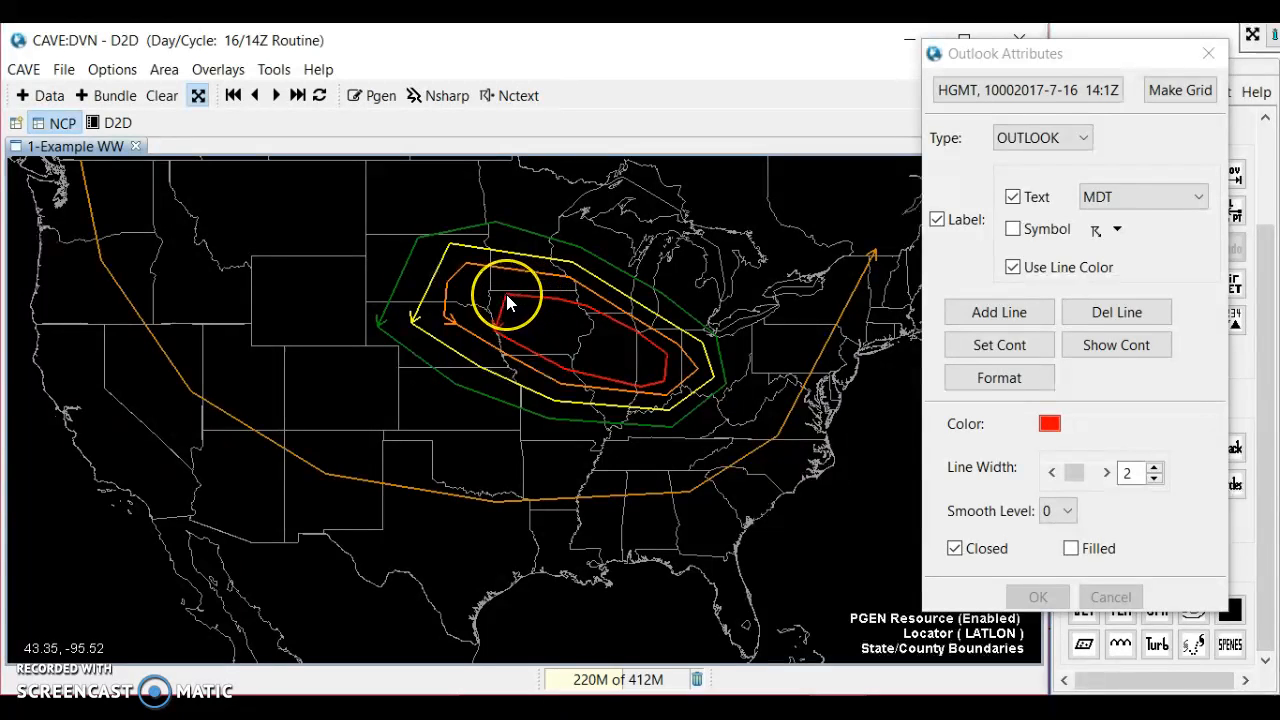
# - Finish the red outlook, place its MDT label near the Missouri-Illinois border and close the Outlook Attributes dialog
pyautogui.rightClick(506, 294)
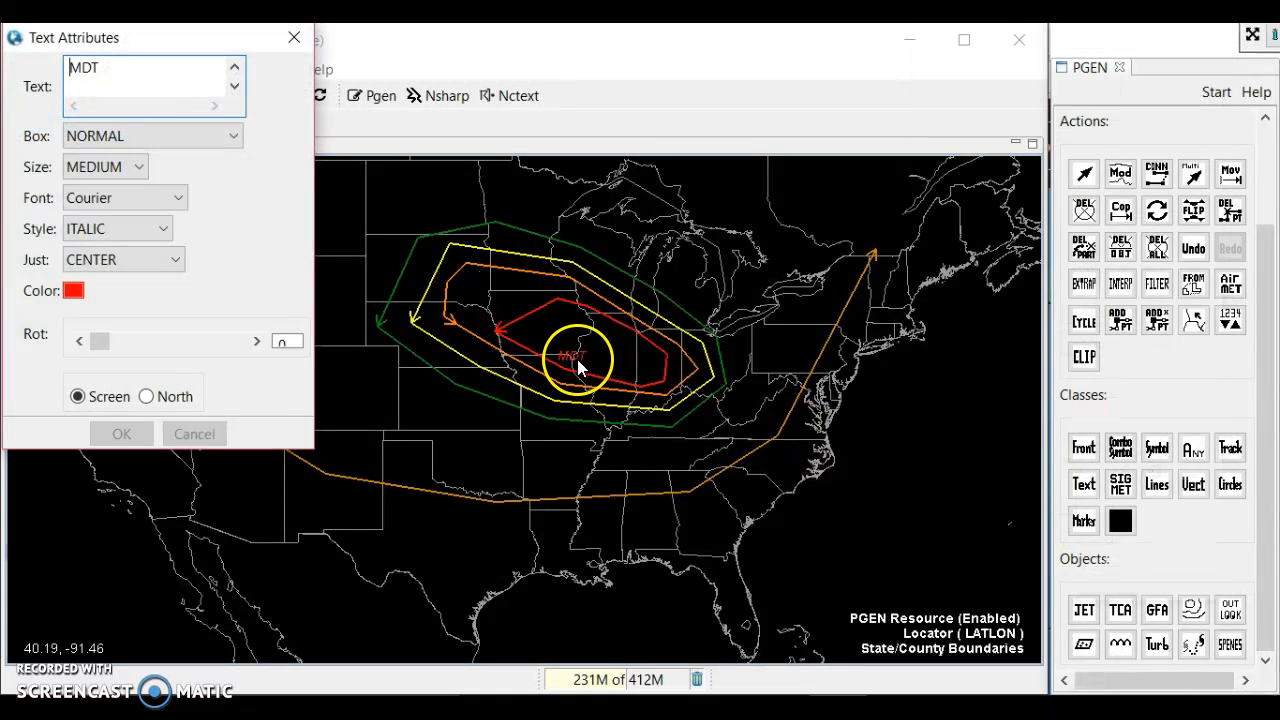
pyautogui.click(580, 357)
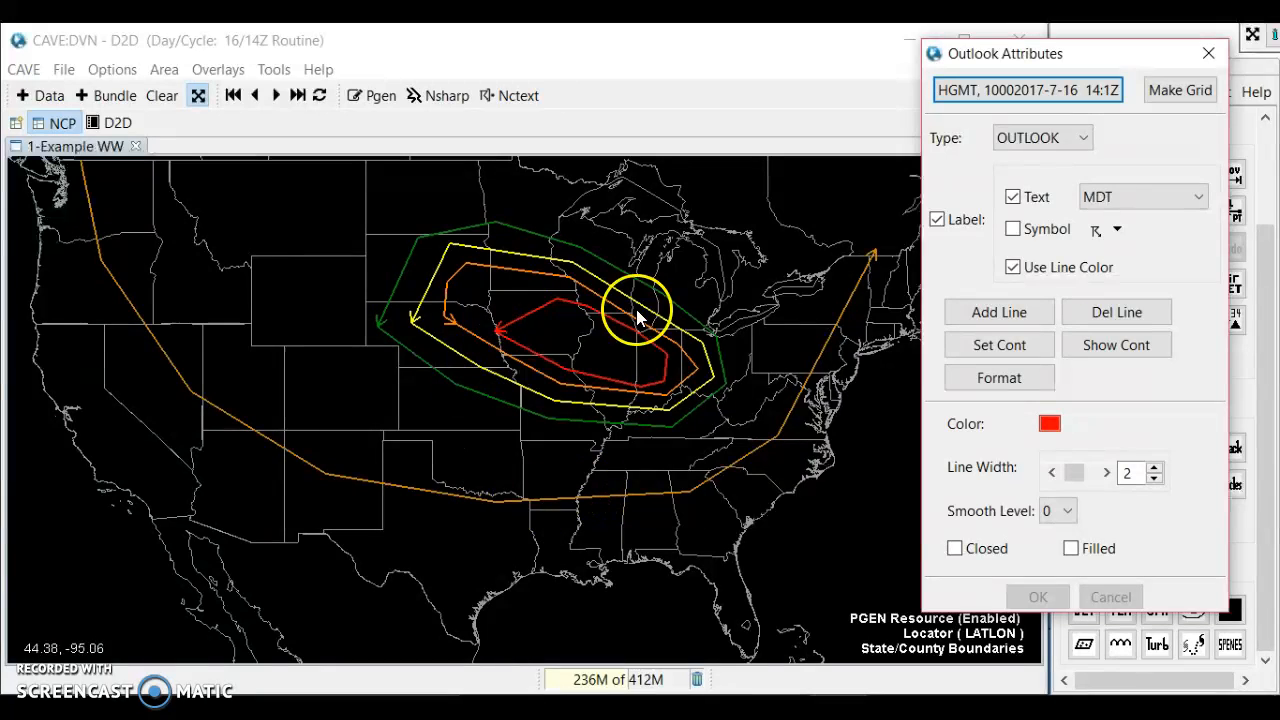
pyautogui.click(957, 552)
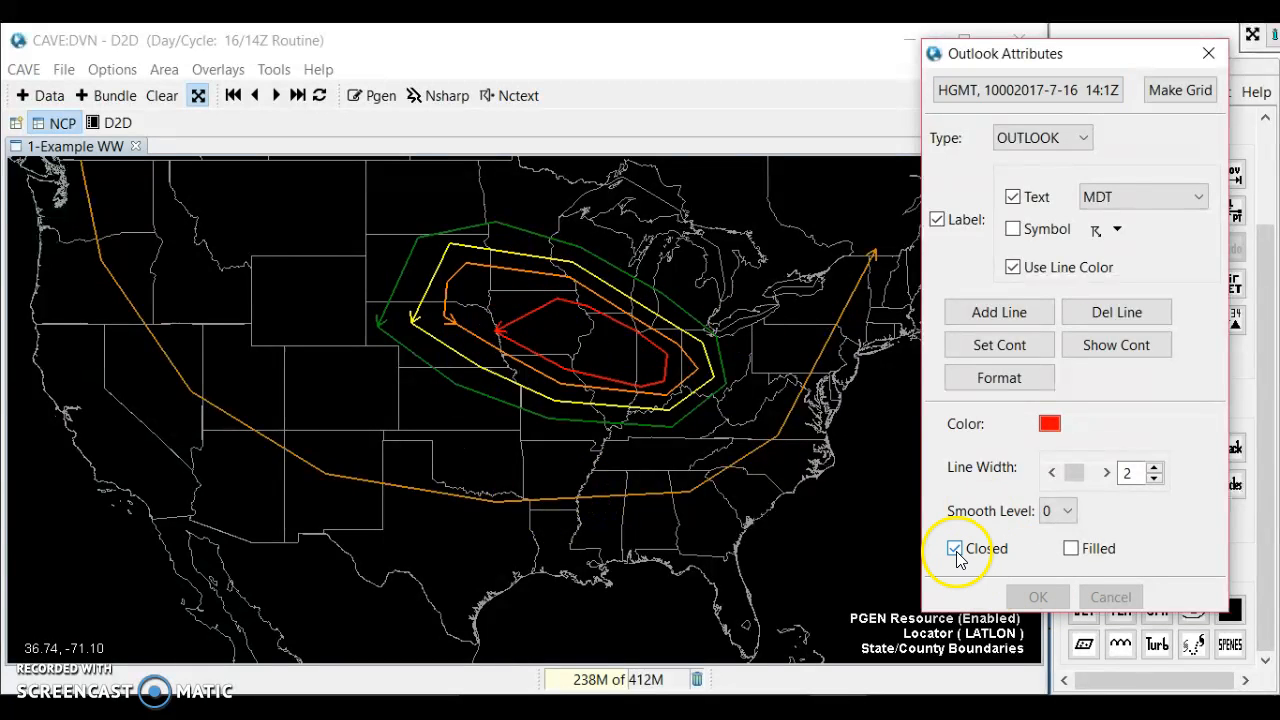
pyautogui.click(957, 548)
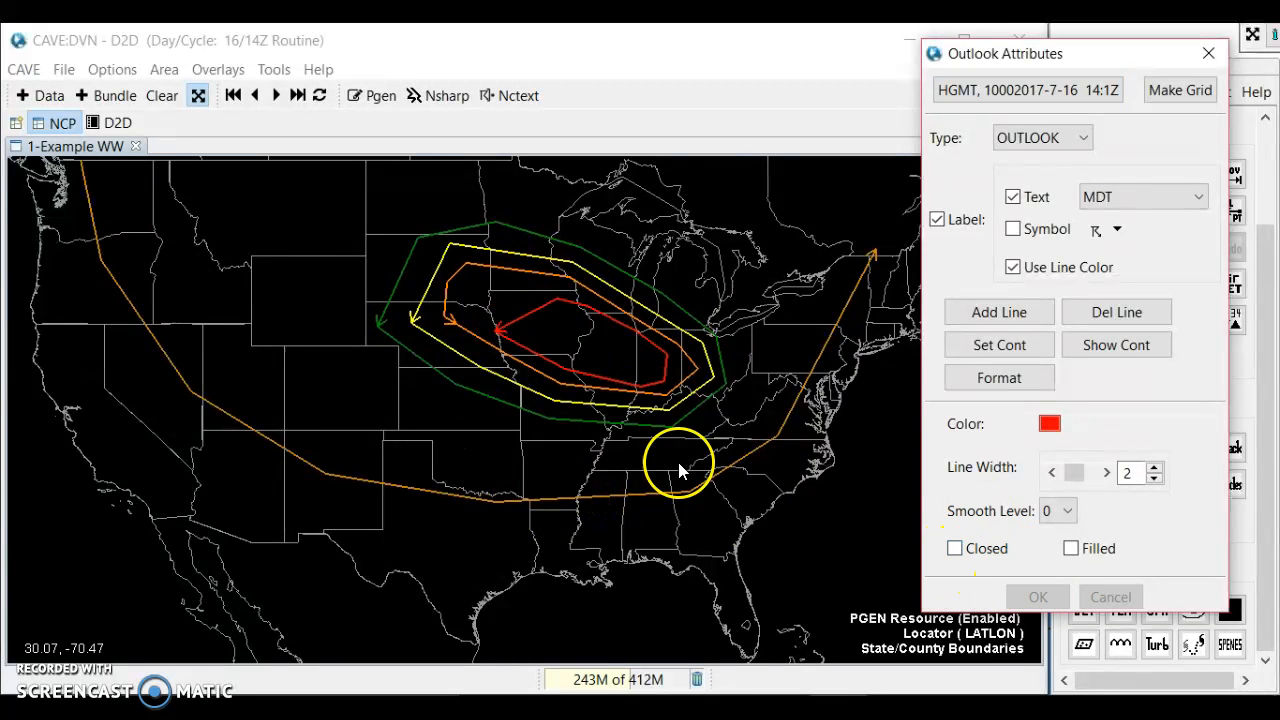
pyautogui.click(1208, 53)
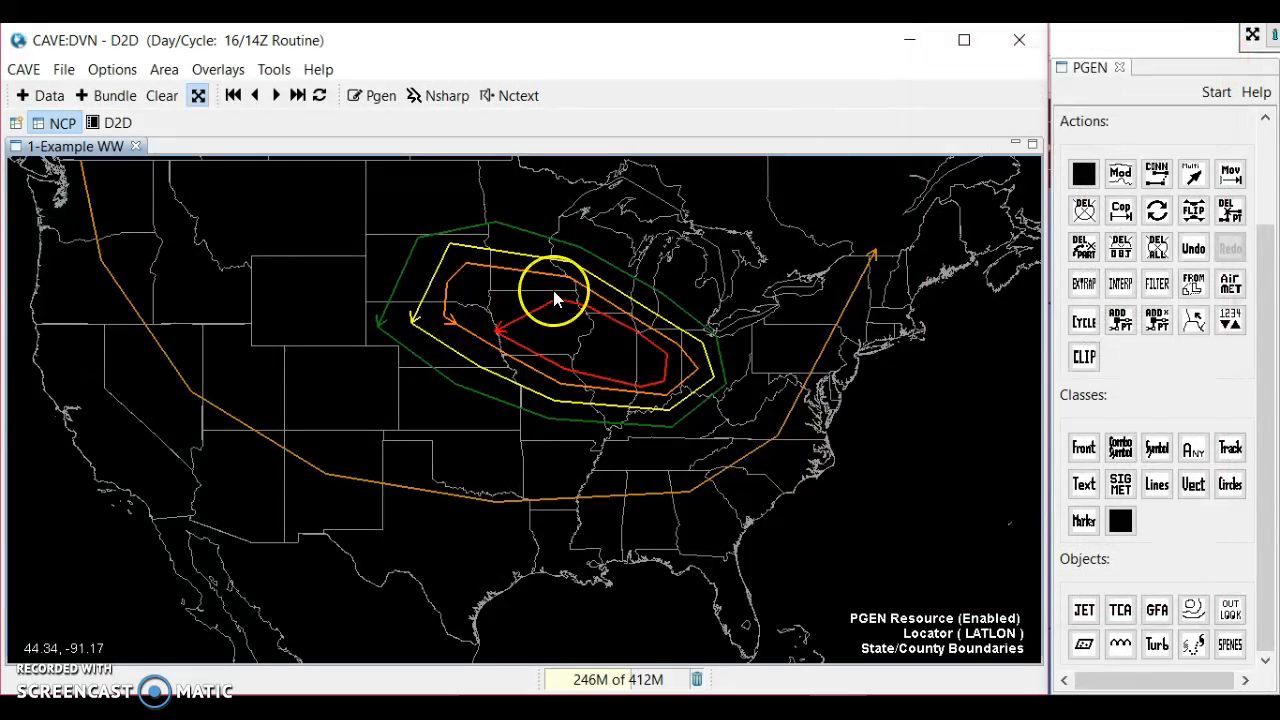
# - Reshape the red outlook by moving its western corner north and its Missouri corner northwest, and close its attributes
pyautogui.click(546, 302)
pyautogui.moveTo(495, 331)
pyautogui.mouseDown()
pyautogui.moveTo(474, 308)
pyautogui.moveTo(490, 313)
pyautogui.mouseUp()
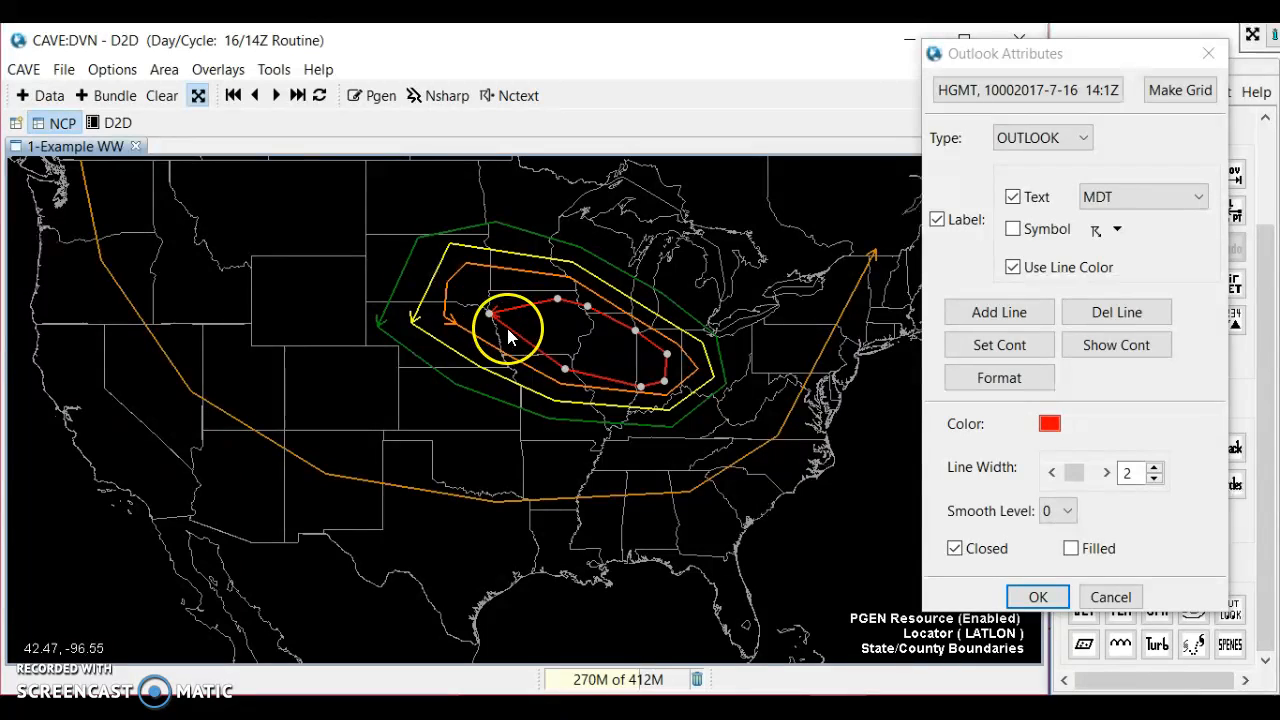
pyautogui.moveTo(562, 372); pyautogui.dragTo(537, 359)
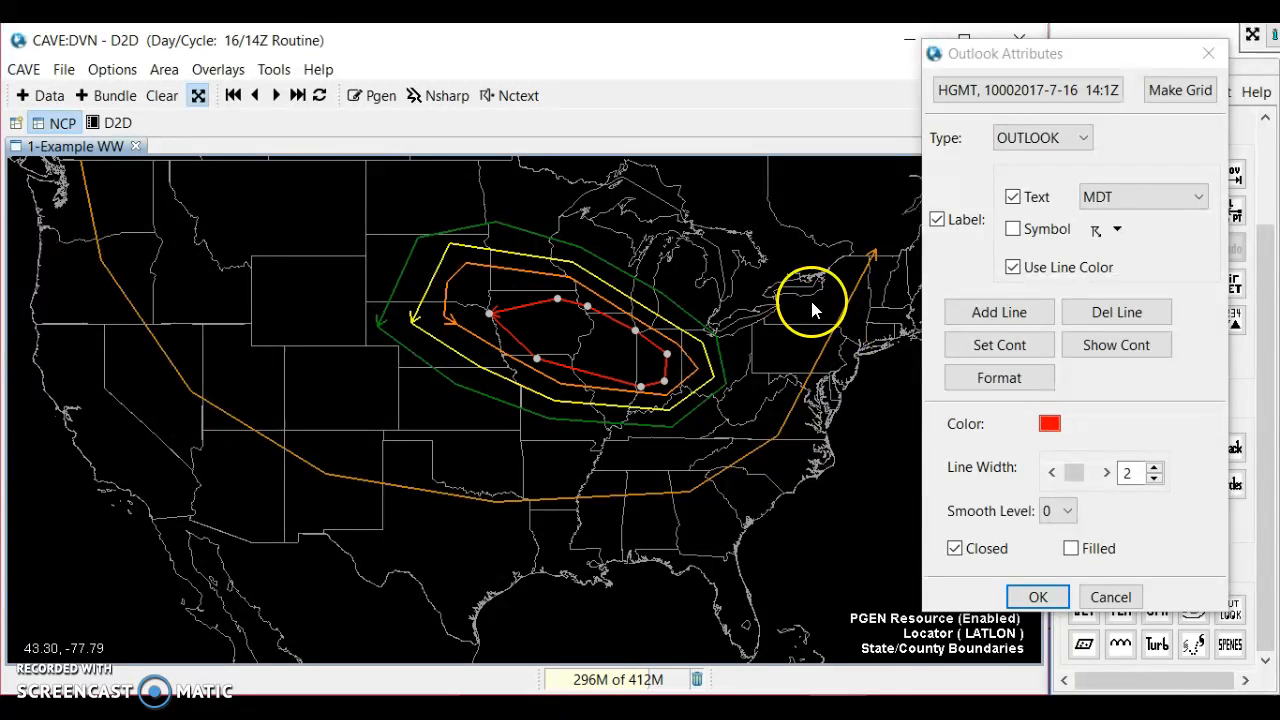
pyautogui.click(1209, 55)
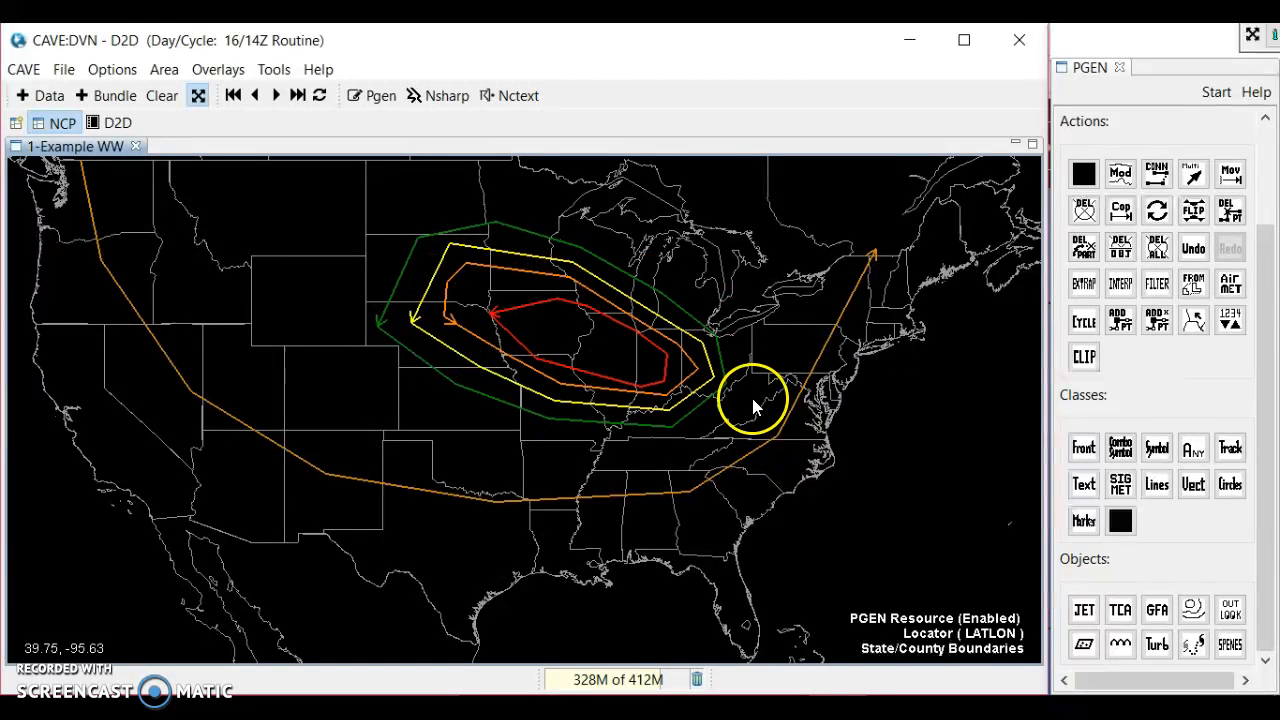
# - Try twice to clear all data from the map, confirming the removal each time
pyautogui.click(170, 100)
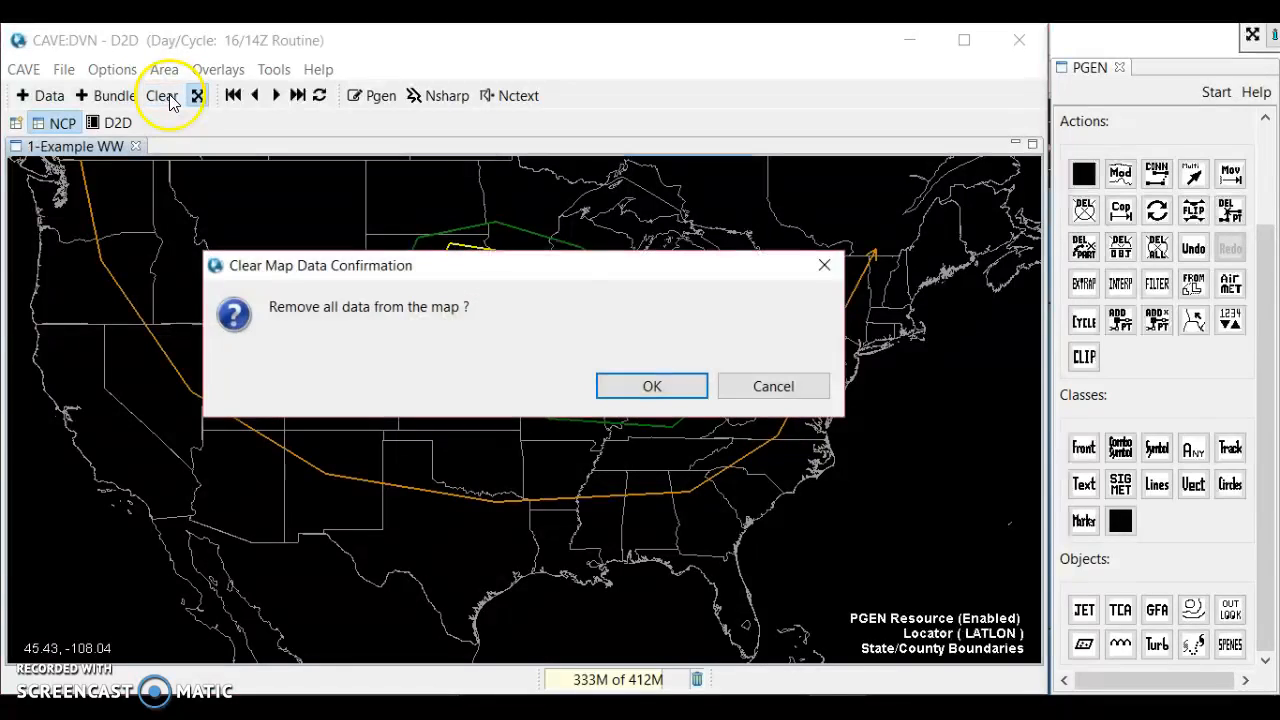
pyautogui.click(651, 384)
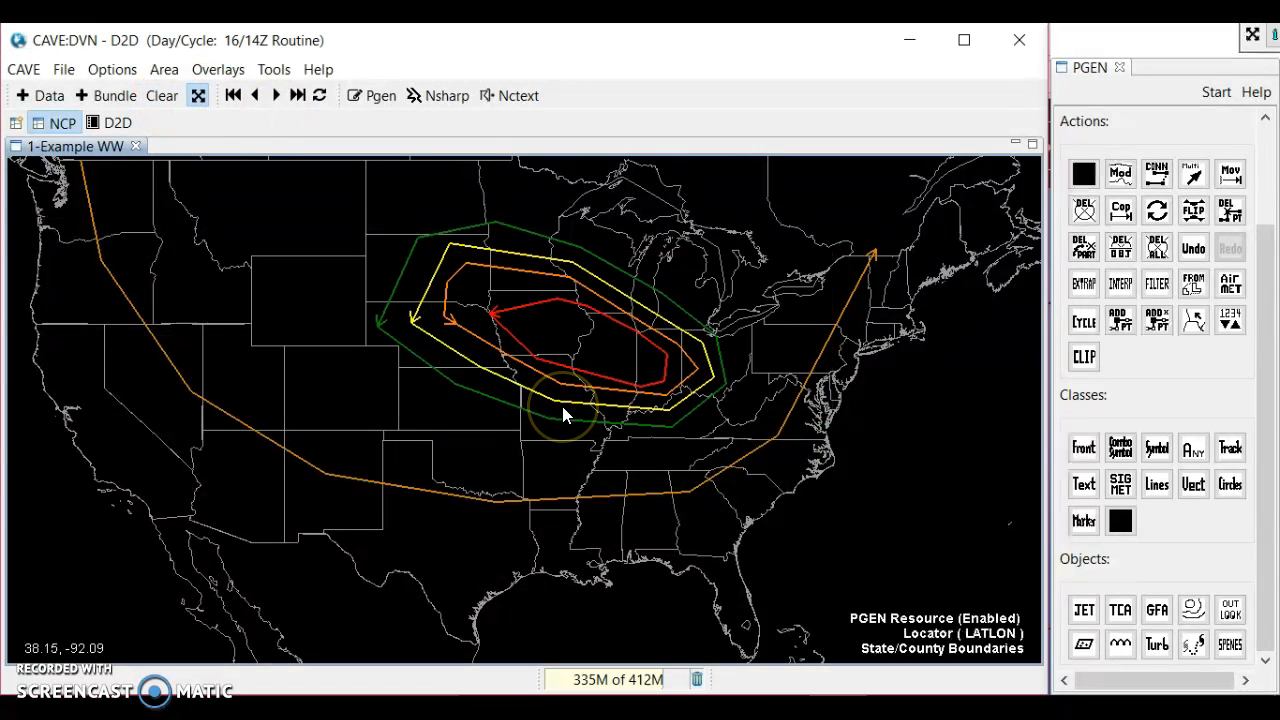
pyautogui.click(162, 95)
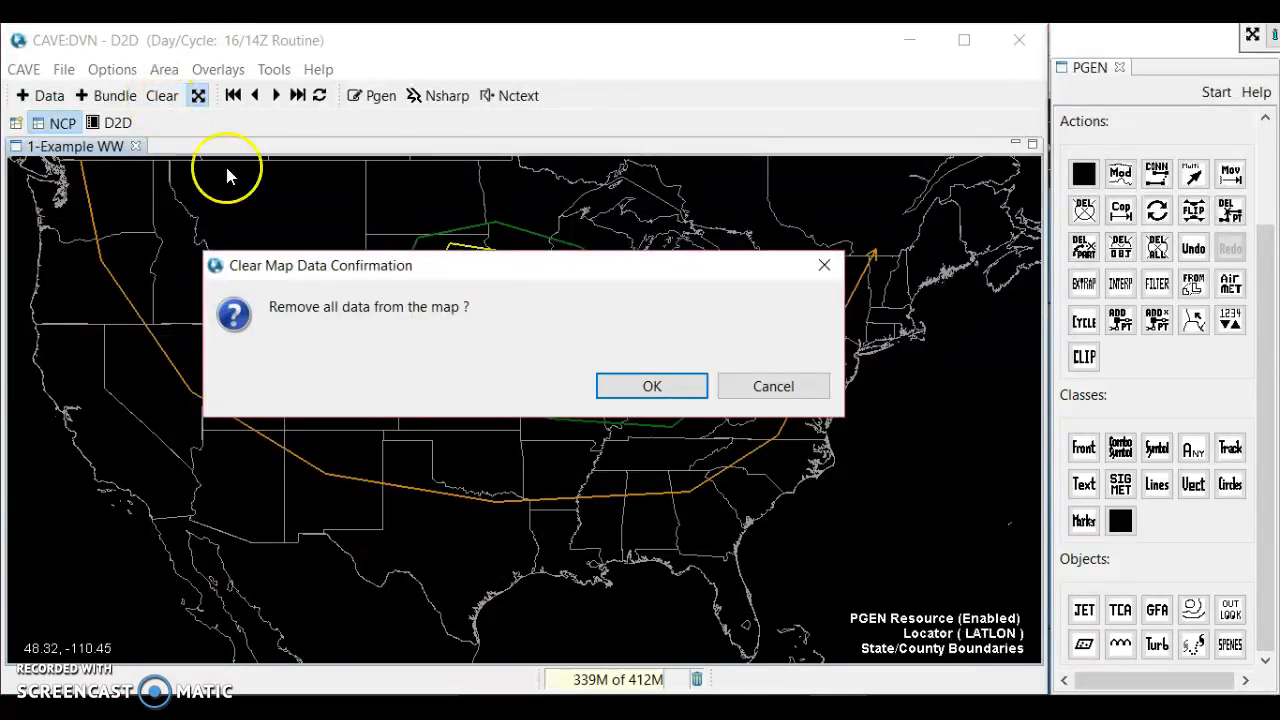
pyautogui.click(651, 385)
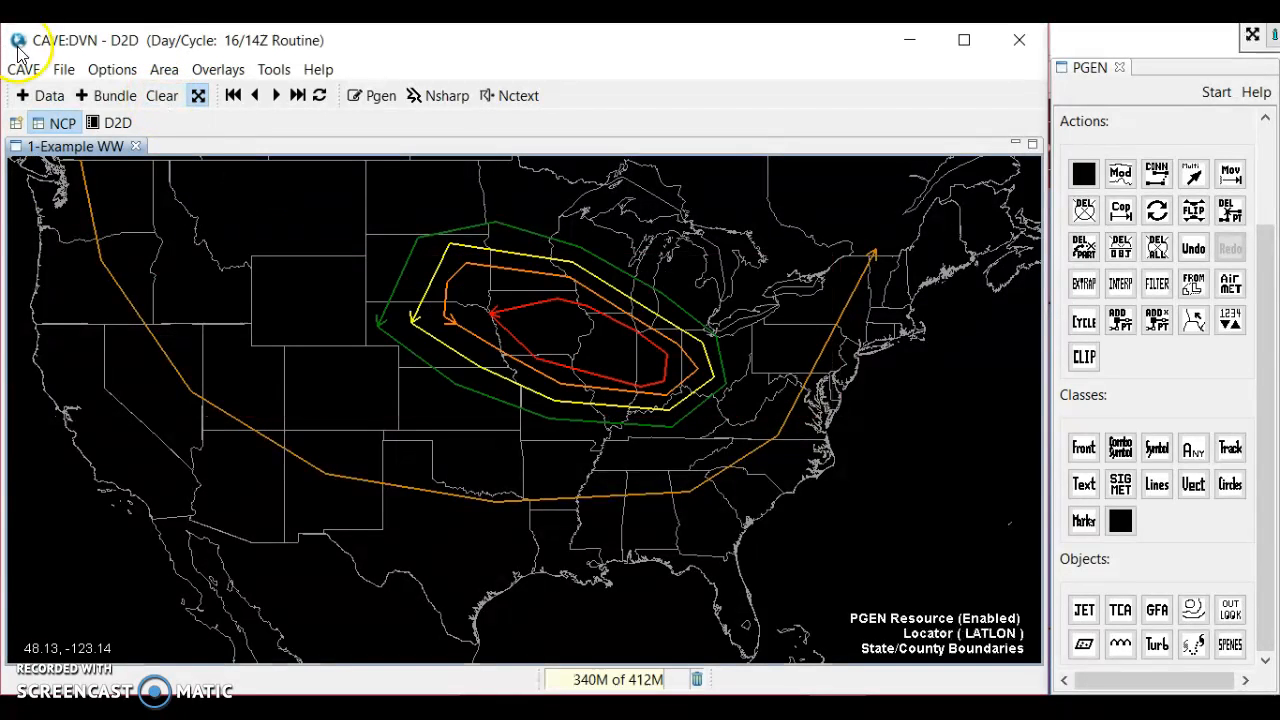
pyautogui.click(1220, 621)
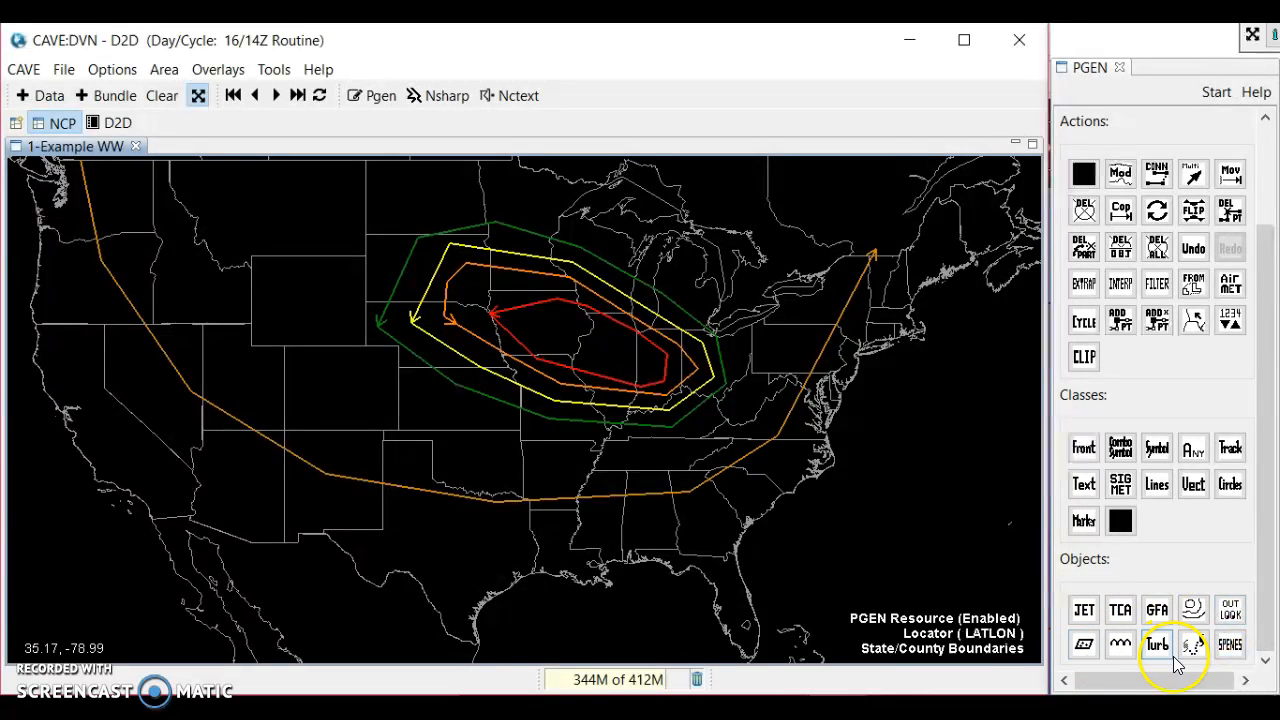
# - Open the WatchBox attributes and look through the outline colour palette and the NS, EW and ESOL shape options
pyautogui.click(1085, 645)
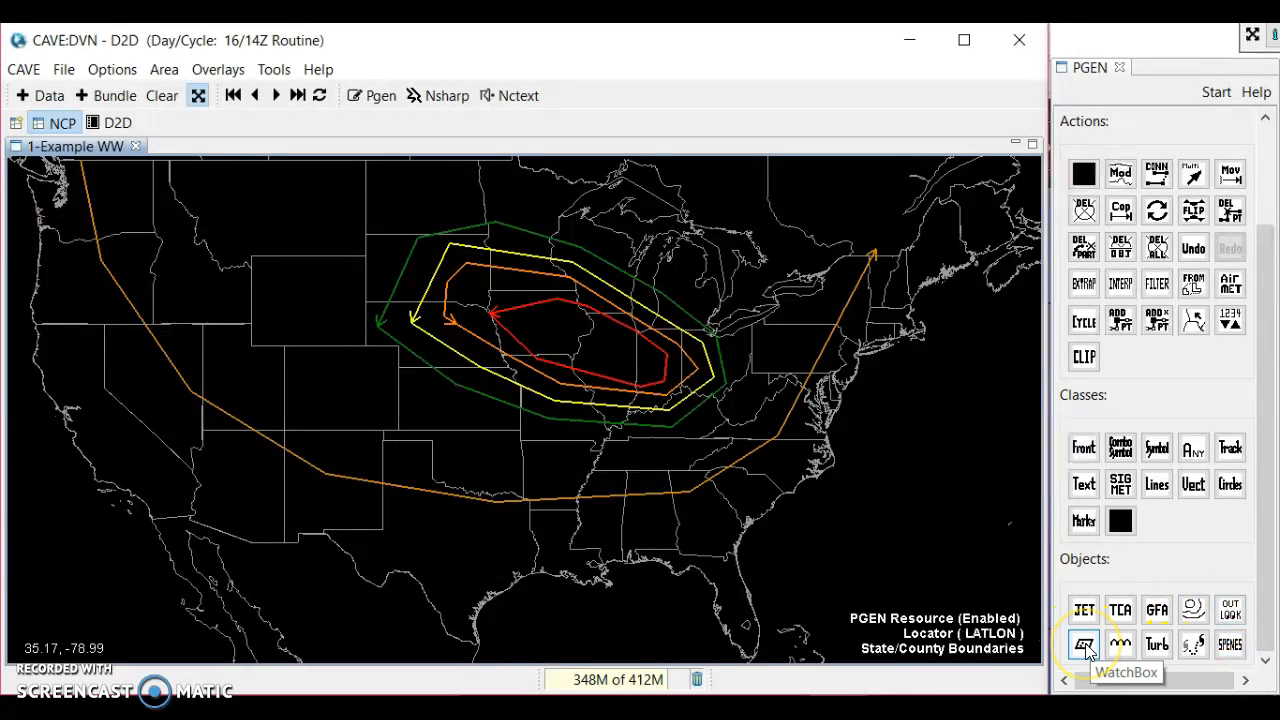
pyautogui.click(1087, 650)
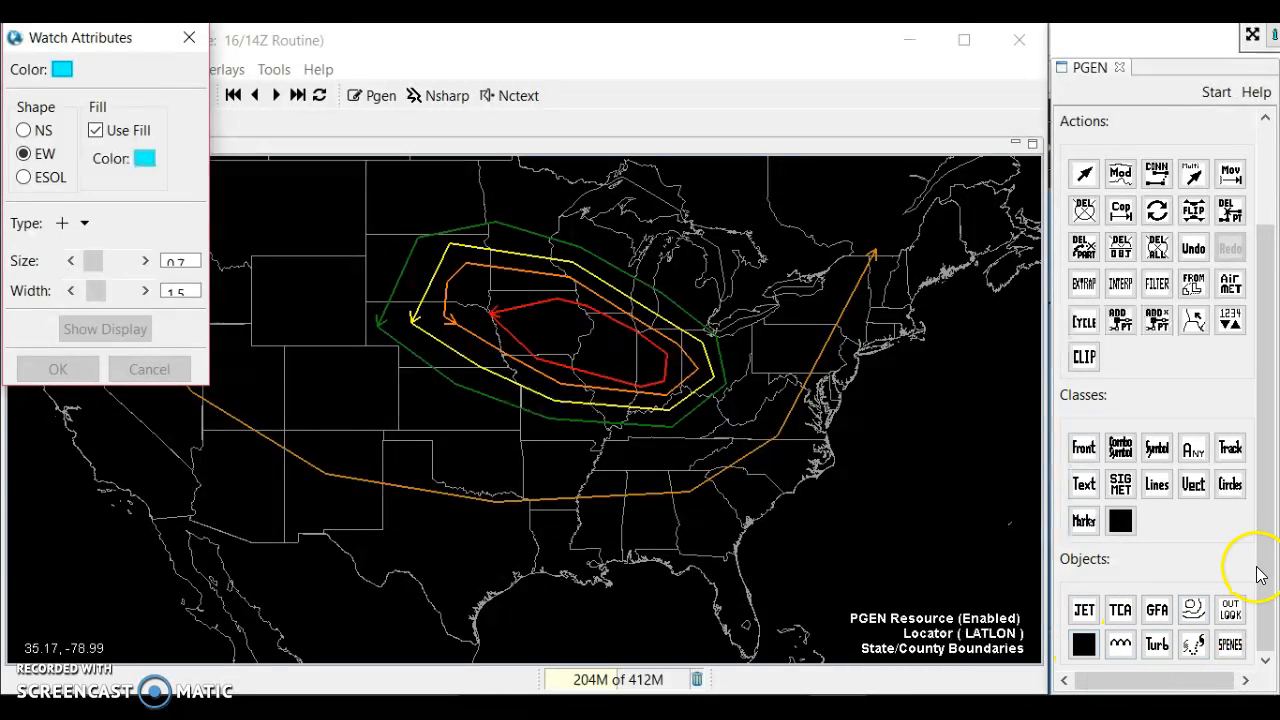
pyautogui.moveTo(120, 50); pyautogui.dragTo(1143, 103)
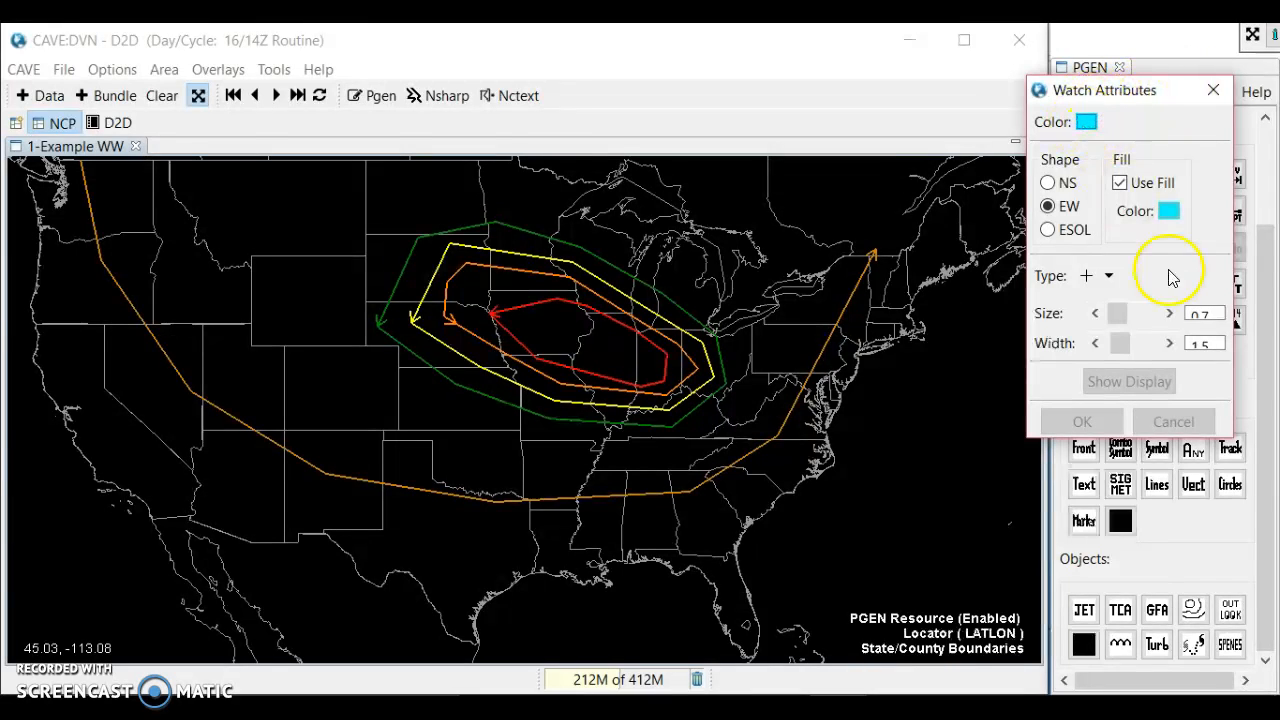
pyautogui.click(1086, 122)
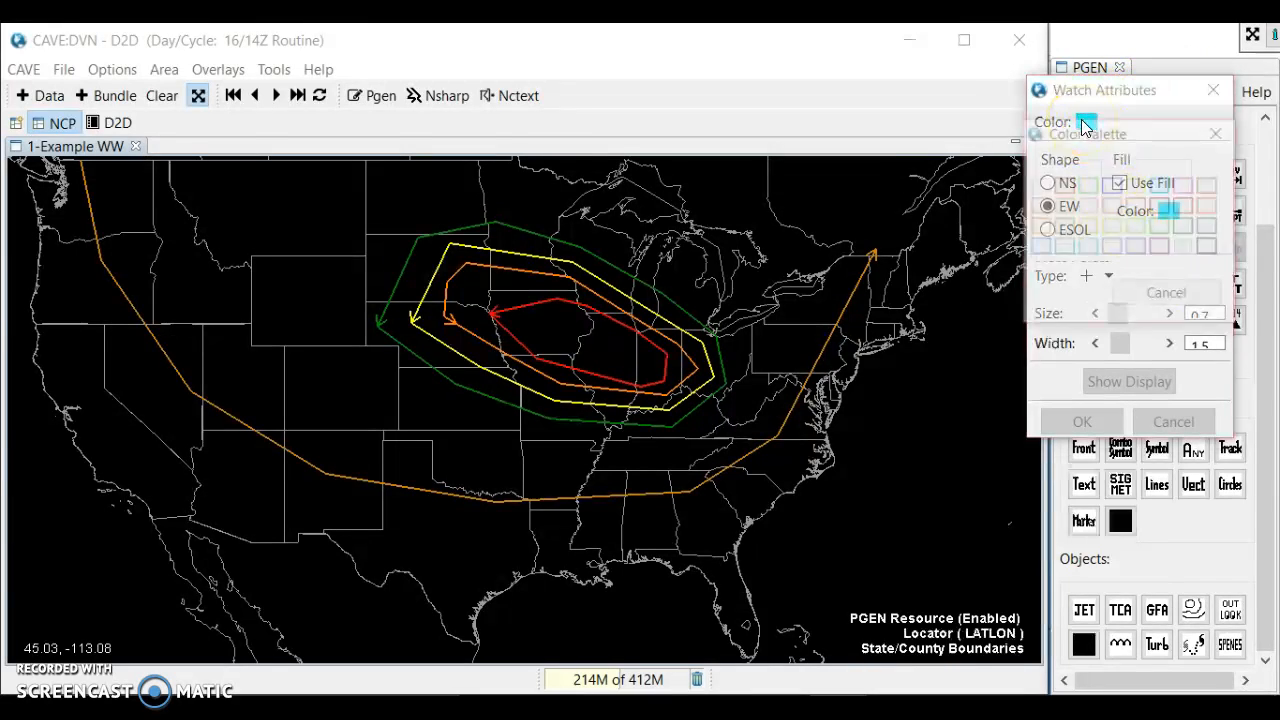
pyautogui.click(1224, 134)
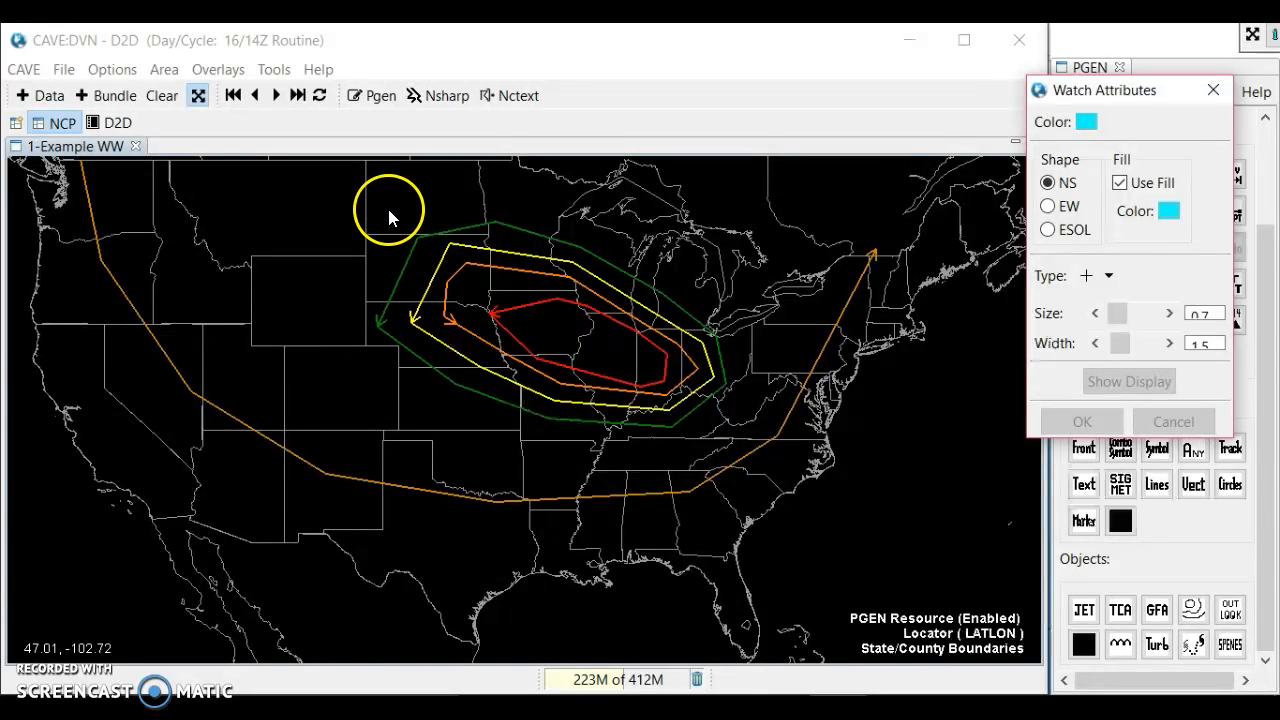
pyautogui.click(1047, 206)
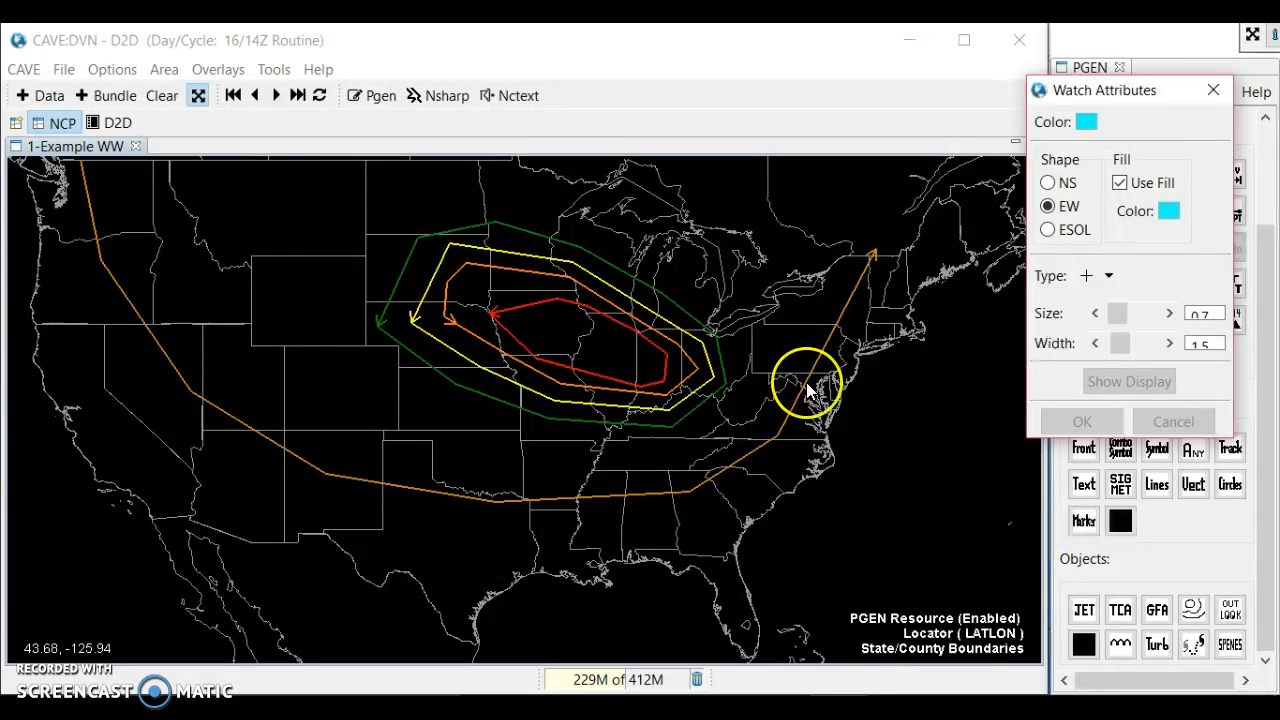
pyautogui.click(1047, 230)
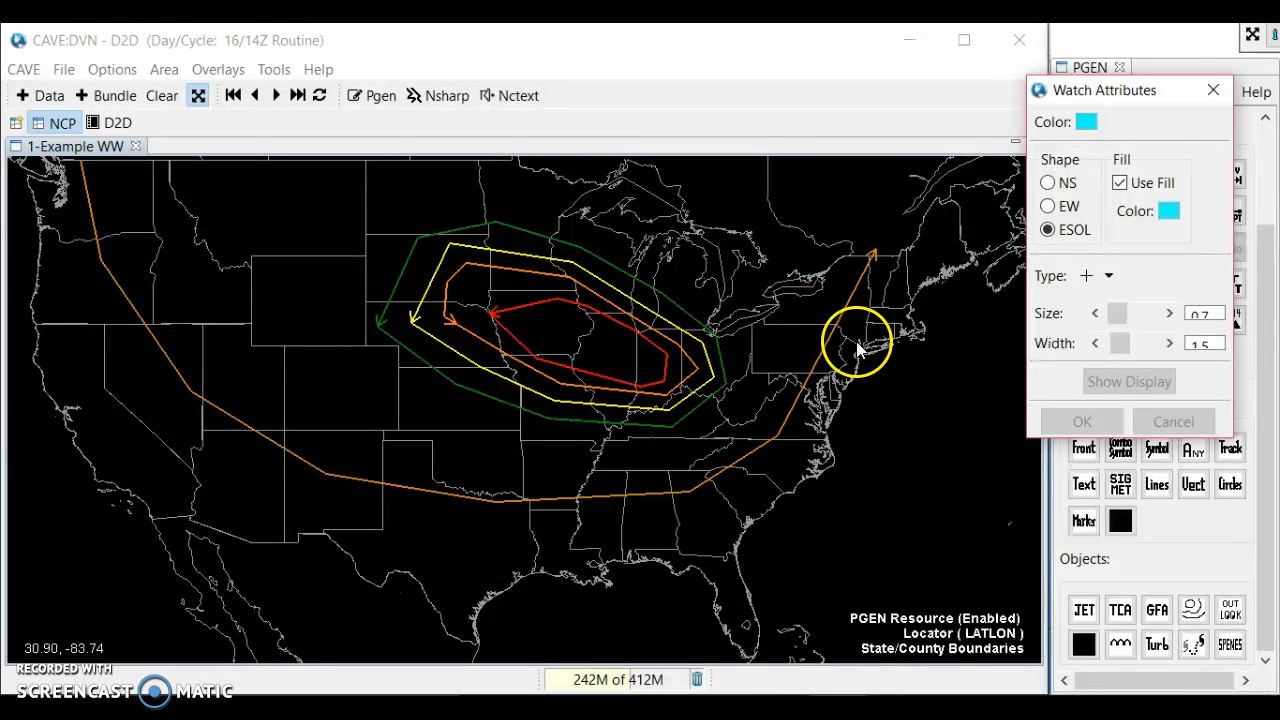
pyautogui.click(1047, 184)
pyautogui.click(556, 346)
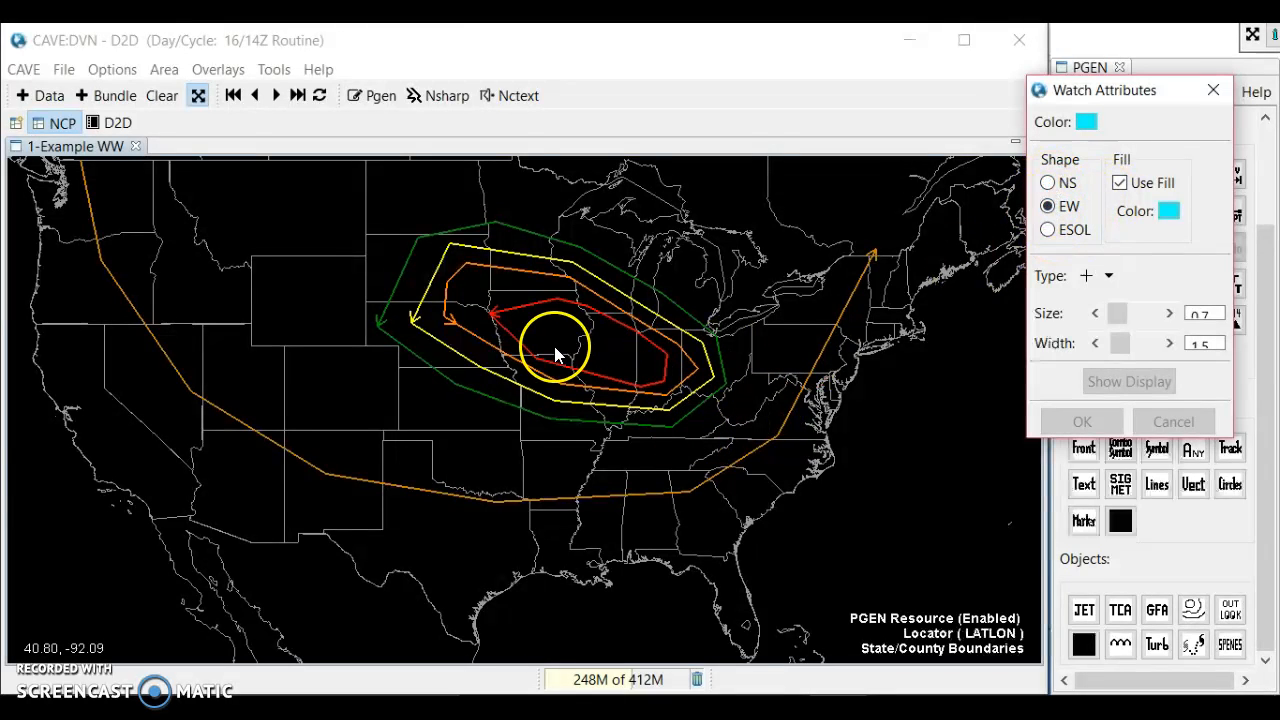
pyautogui.click(616, 336)
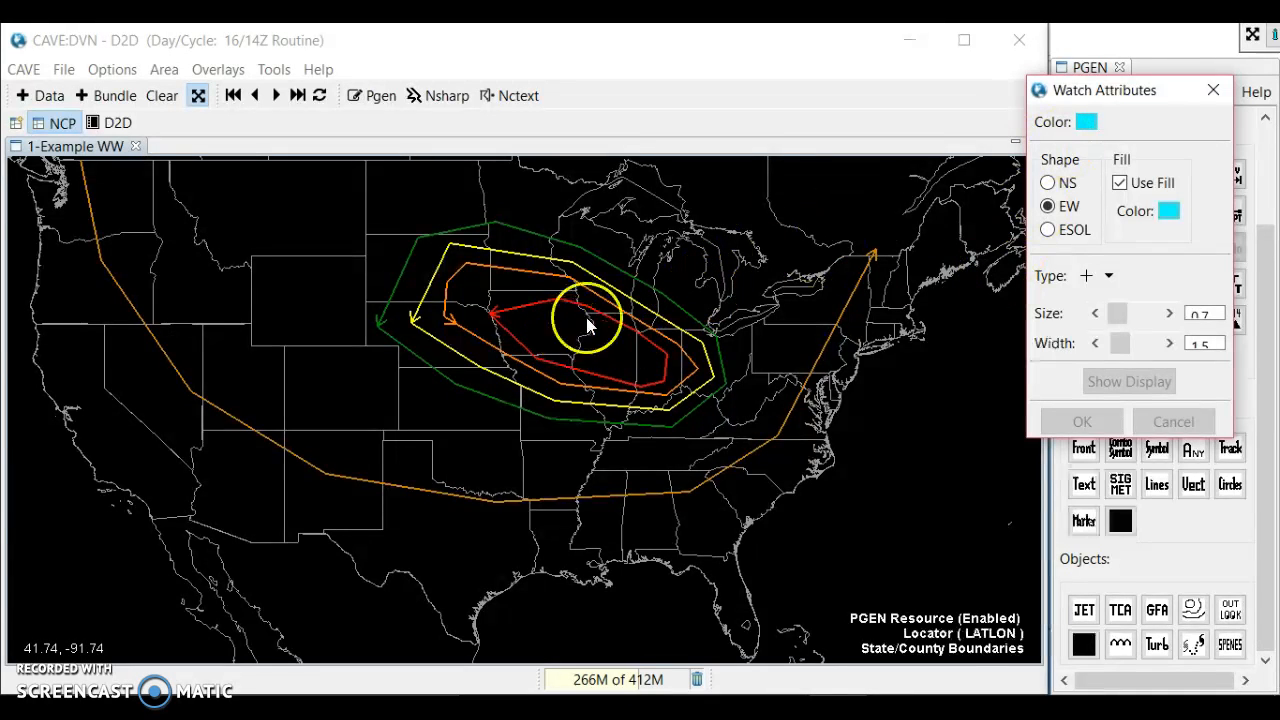
pyautogui.moveTo(1125, 89); pyautogui.dragTo(1195, 95)
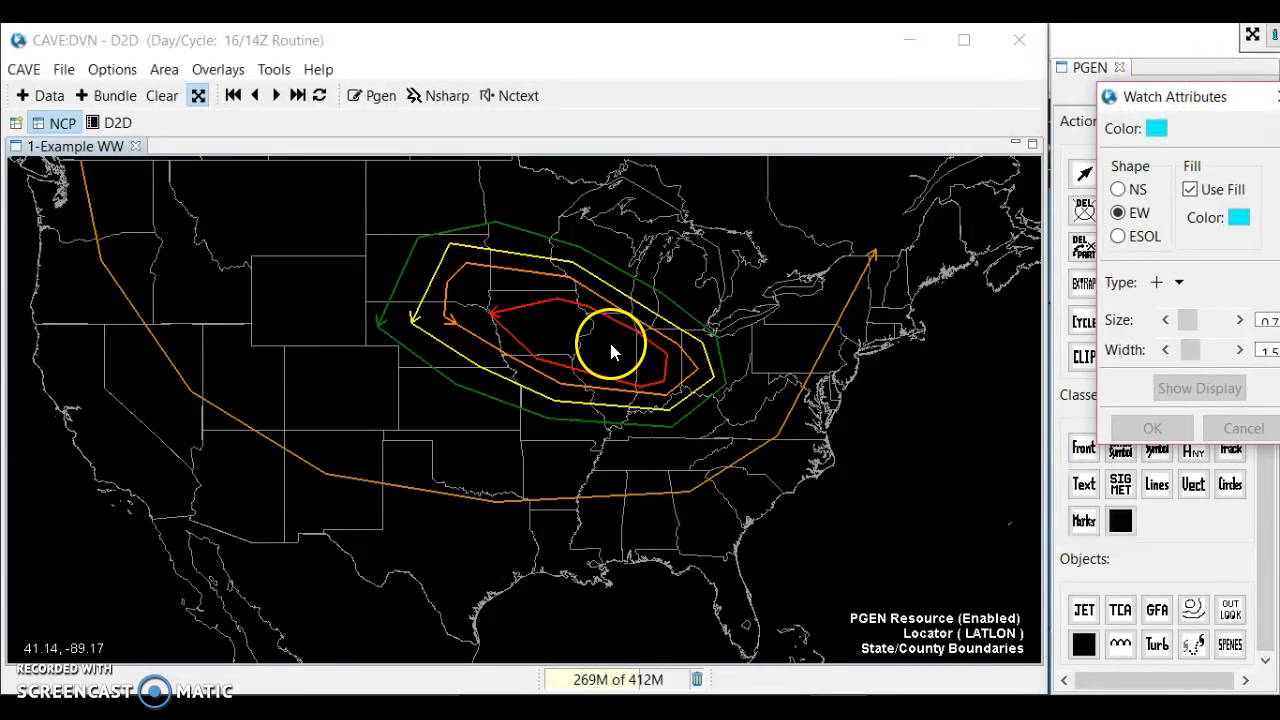
pyautogui.moveTo(609, 341); pyautogui.dragTo(601, 368)
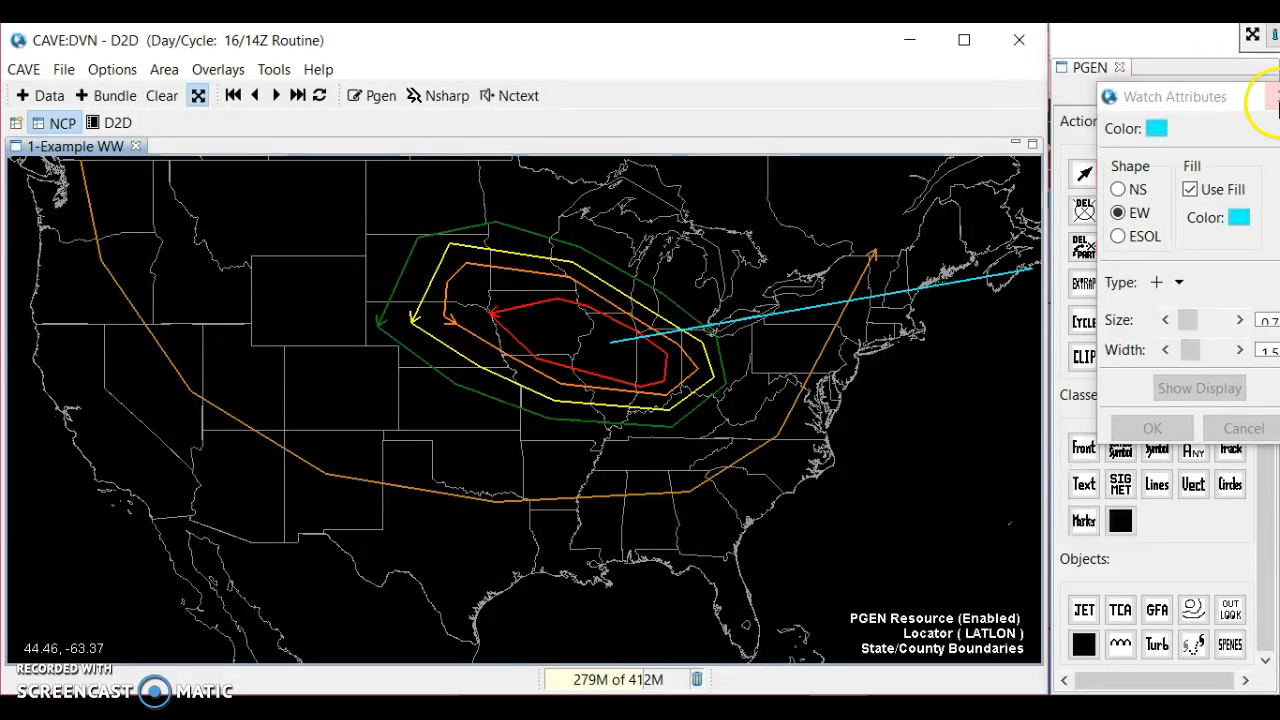
pyautogui.click(1278, 96)
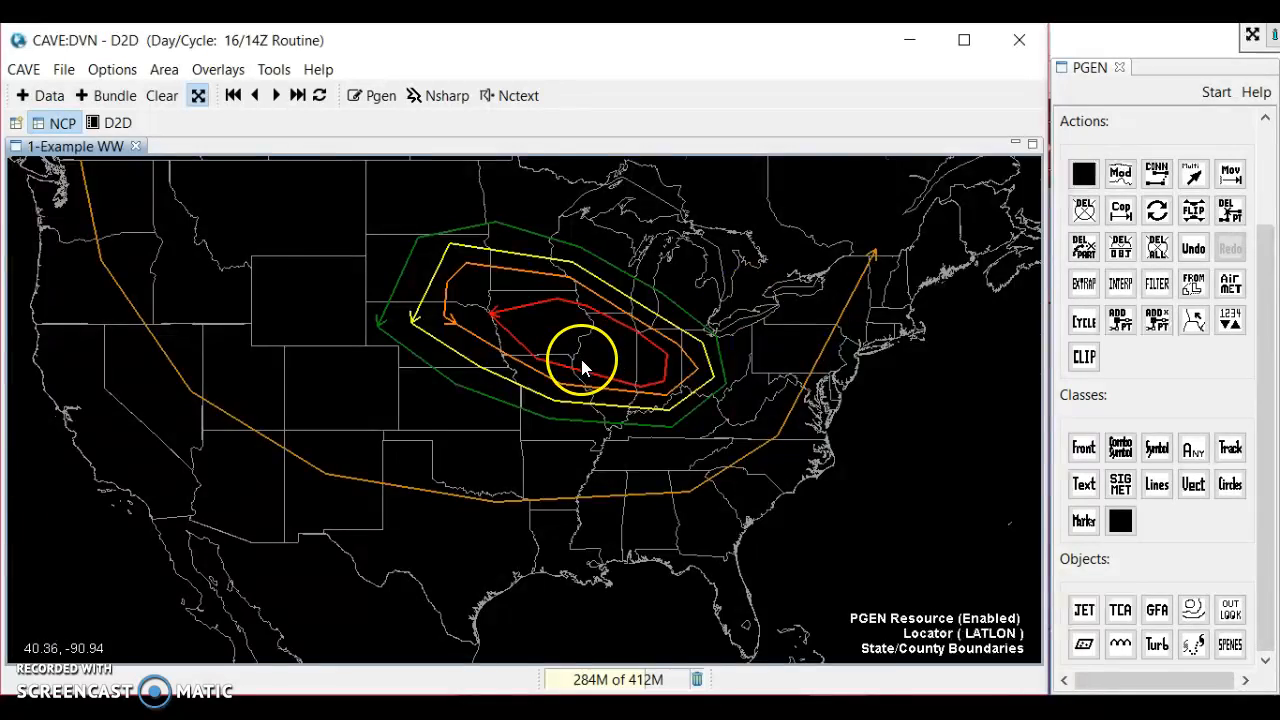
# - Draw an EW watch box with its axis running from about 43.52, -91.19 near Iowa's northeastern corner to 39.21, -91.59 in northeastern Missouri
pyautogui.scroll(3, 580, 352)
pyautogui.scroll(3, 585, 345)
pyautogui.moveTo(621, 237); pyautogui.dragTo(634, 377)
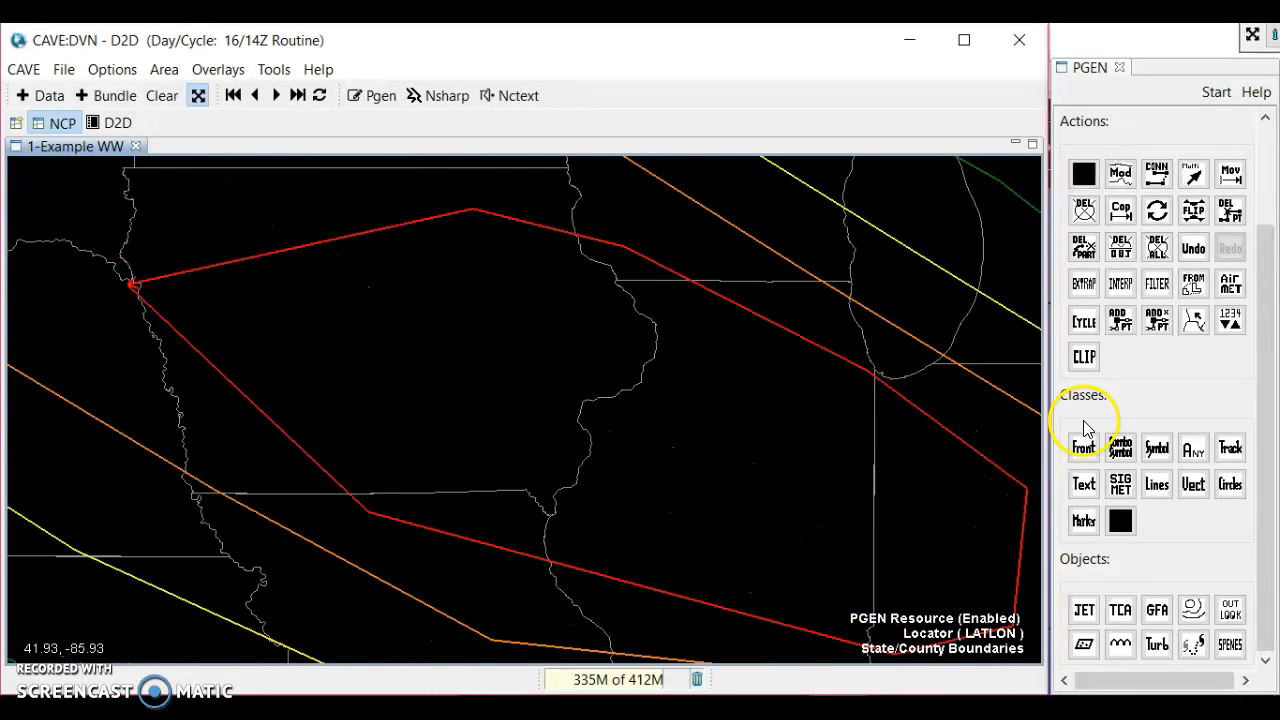
pyautogui.click(1085, 645)
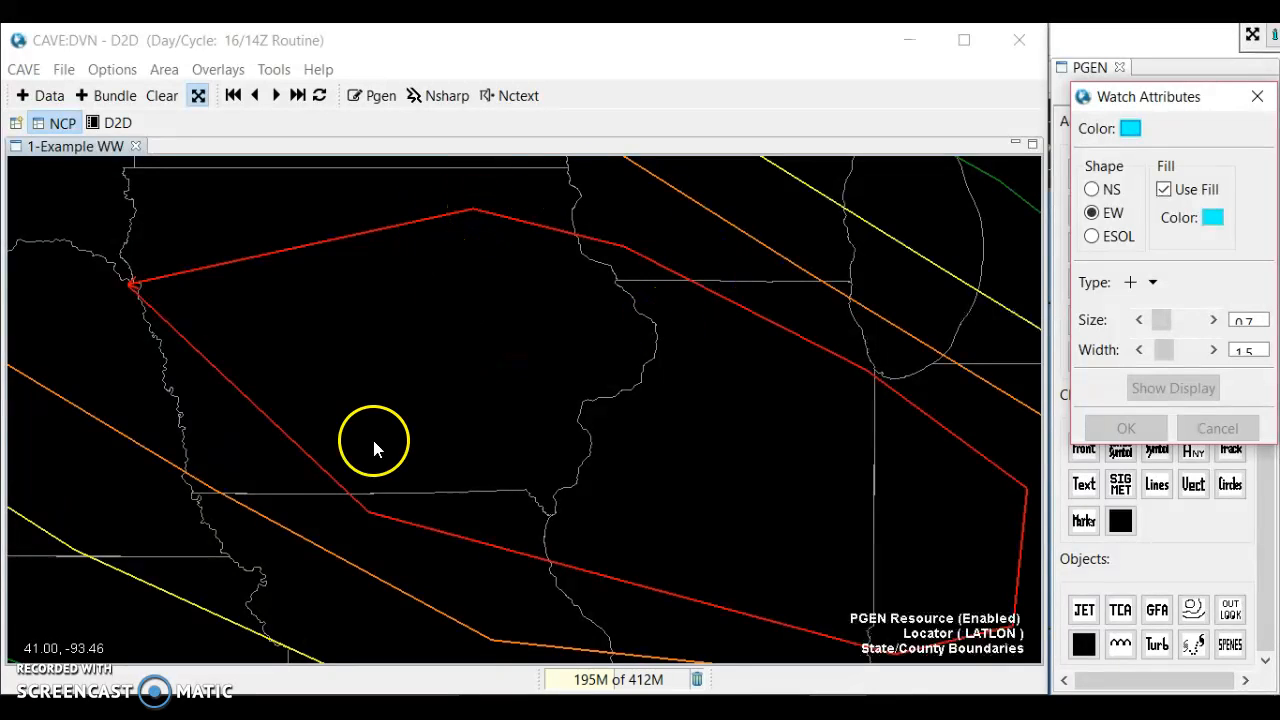
pyautogui.click(568, 174)
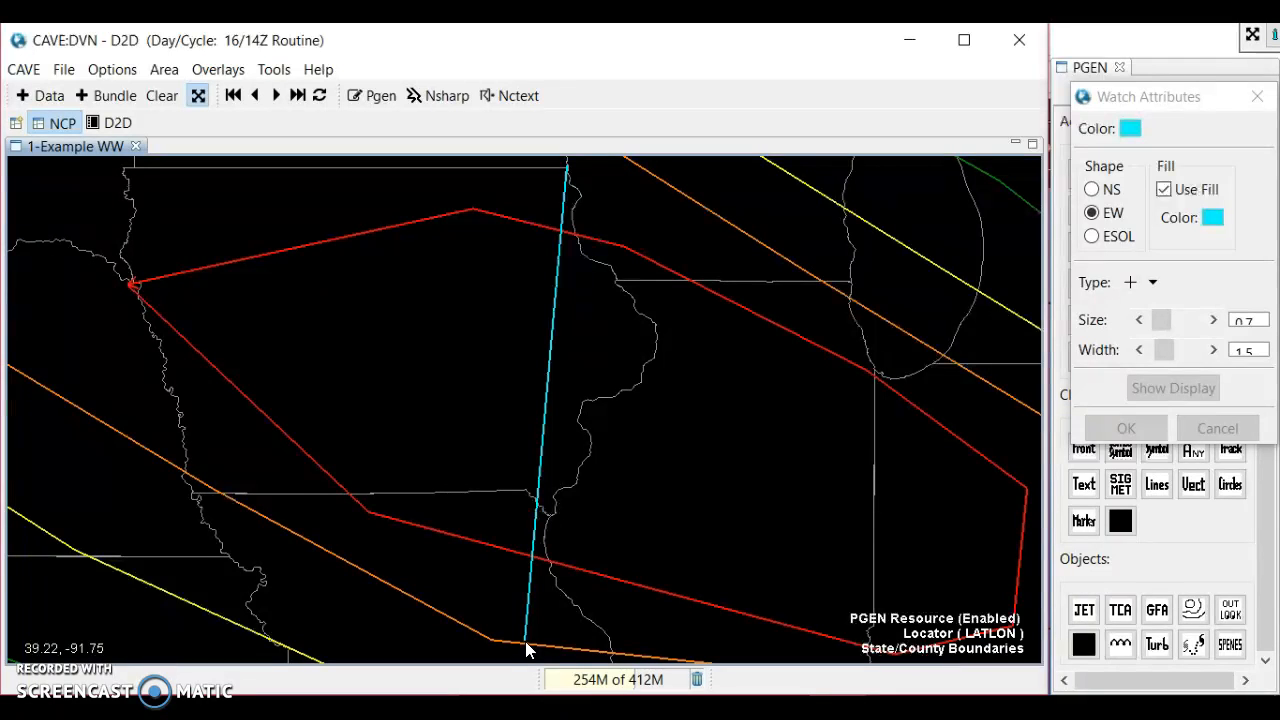
pyautogui.moveTo(525, 641); pyautogui.dragTo(570, 173)
pyautogui.moveTo(528, 473); pyautogui.dragTo(539, 641)
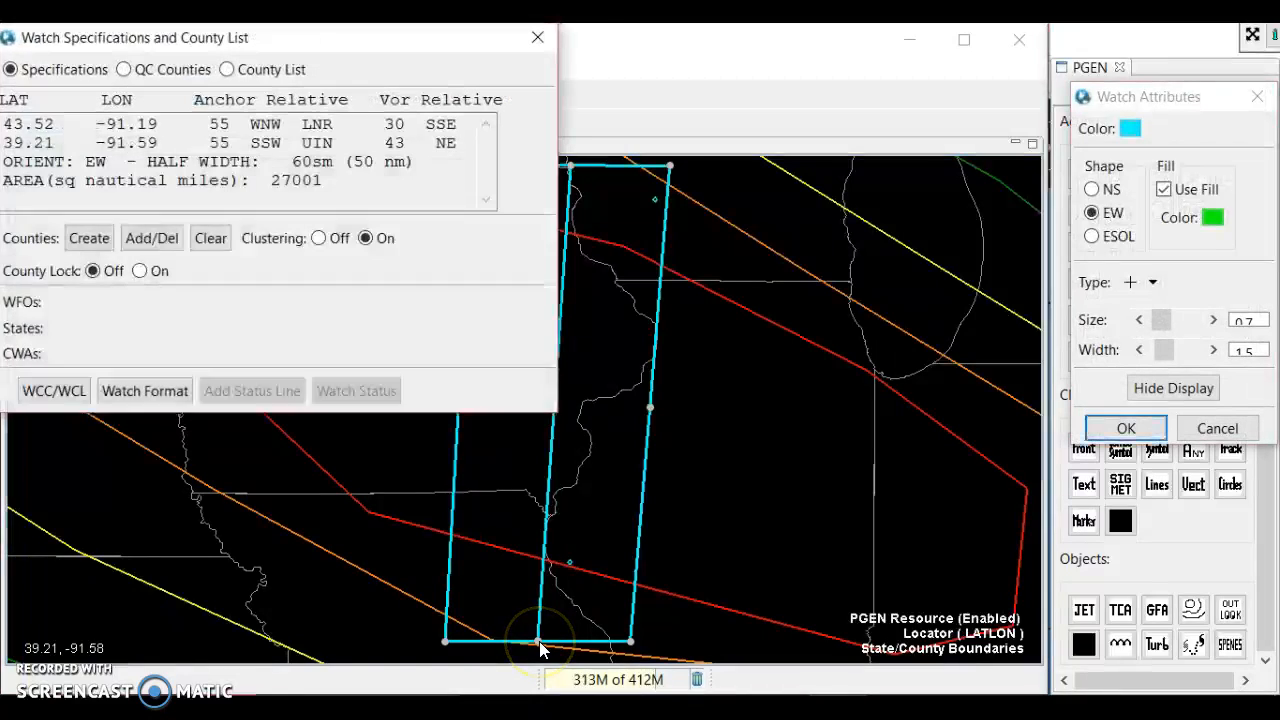
# - Widen the watch box to a half width of 145 sm and move its axis ends to about 43.42, -90.29 and 39.28, -91.56
pyautogui.moveTo(449, 34); pyautogui.dragTo(160, 36)
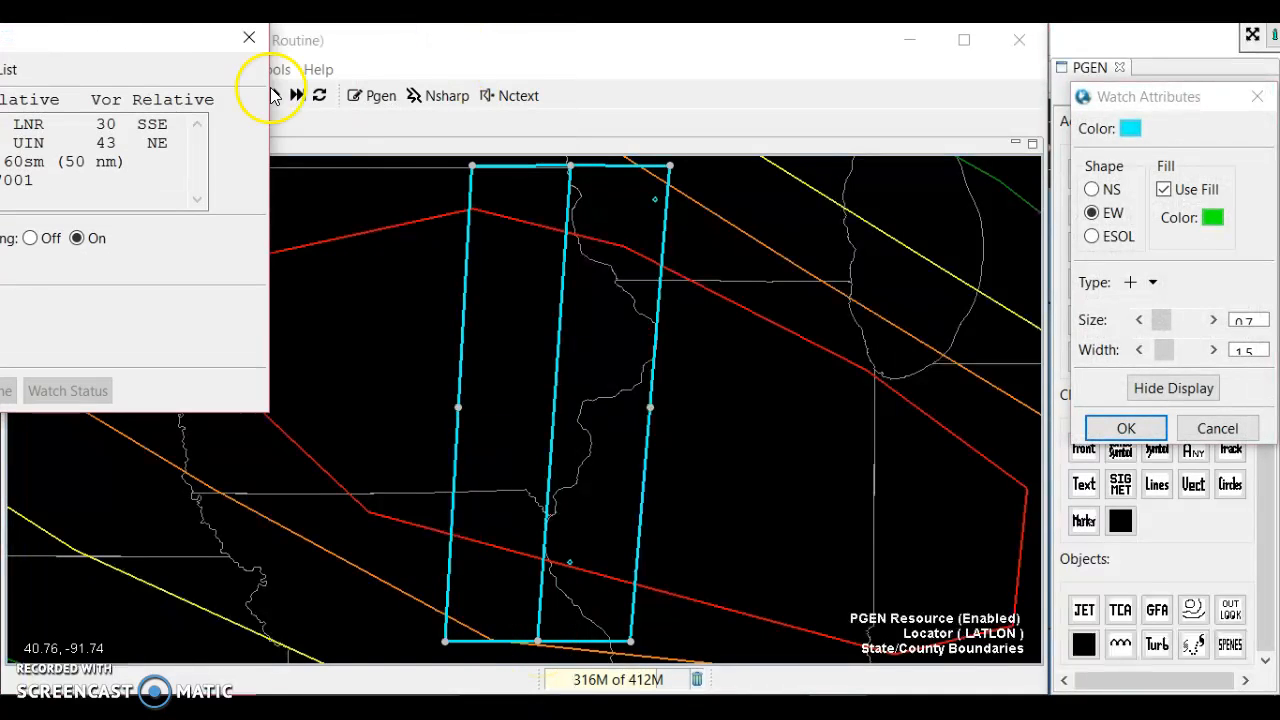
pyautogui.moveTo(649, 413); pyautogui.dragTo(766, 414)
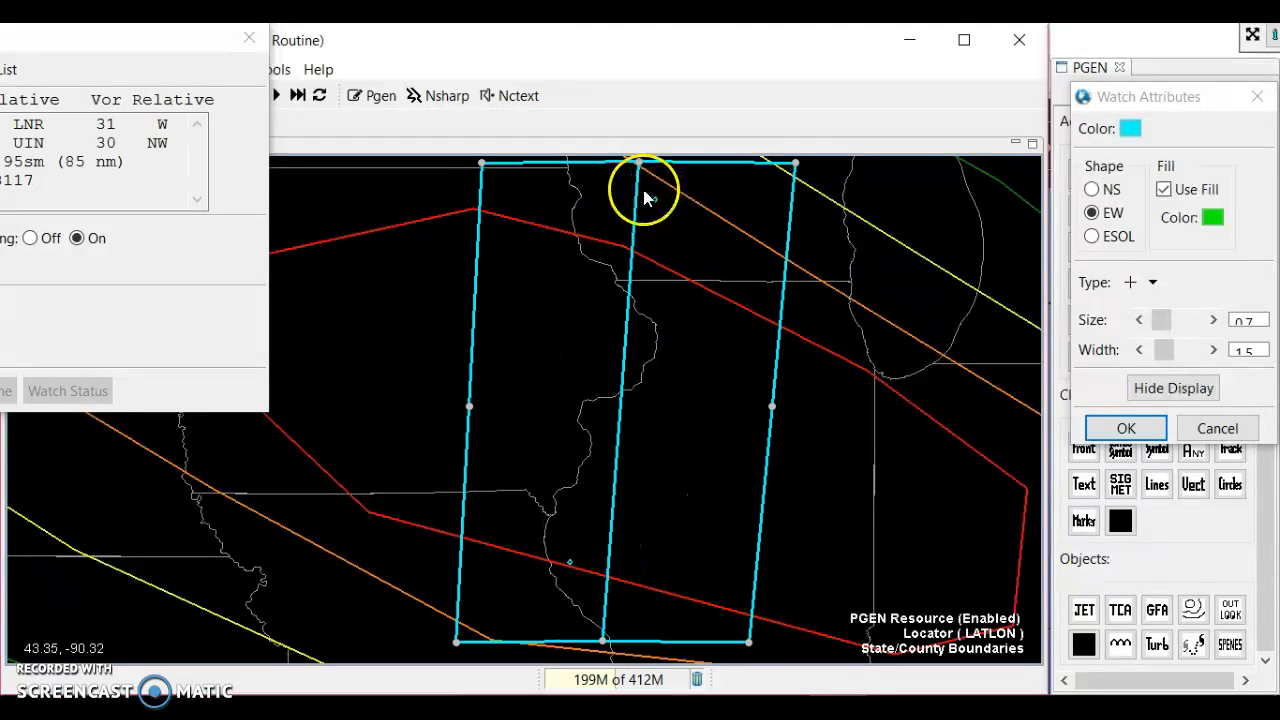
pyautogui.moveTo(646, 171); pyautogui.dragTo(689, 168)
pyautogui.moveTo(491, 410); pyautogui.dragTo(377, 399)
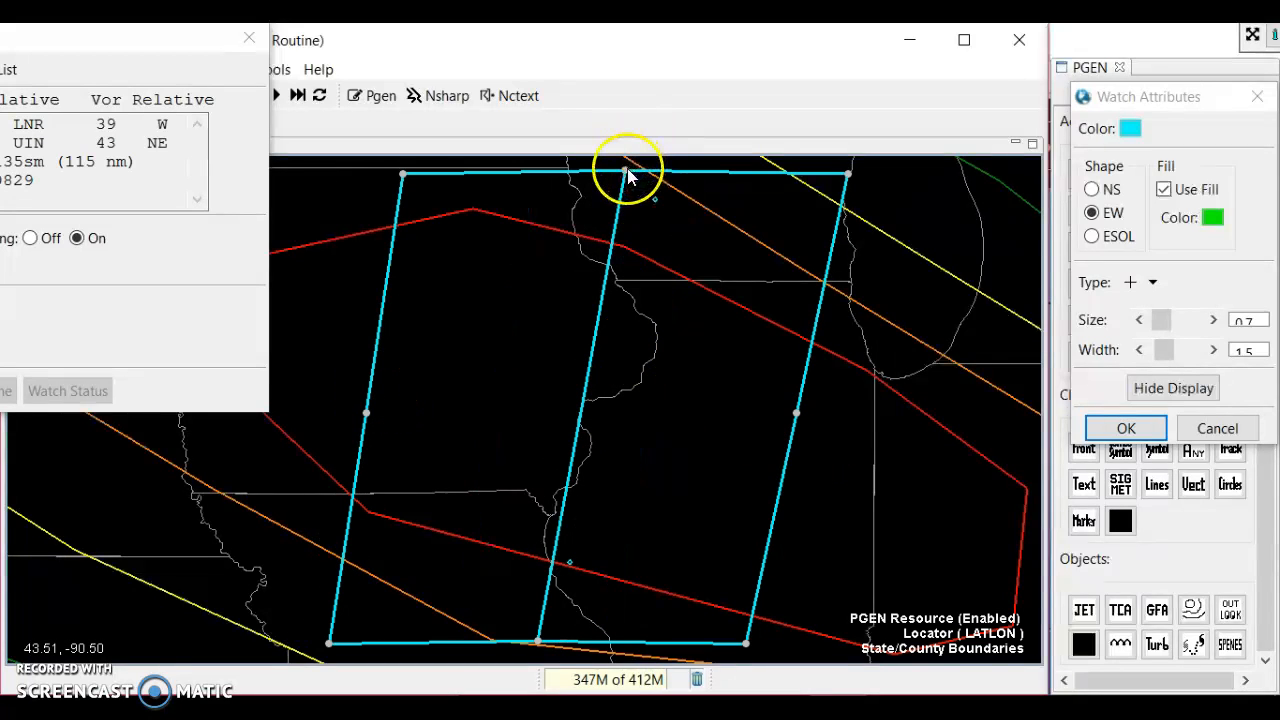
pyautogui.moveTo(626, 174); pyautogui.dragTo(628, 183)
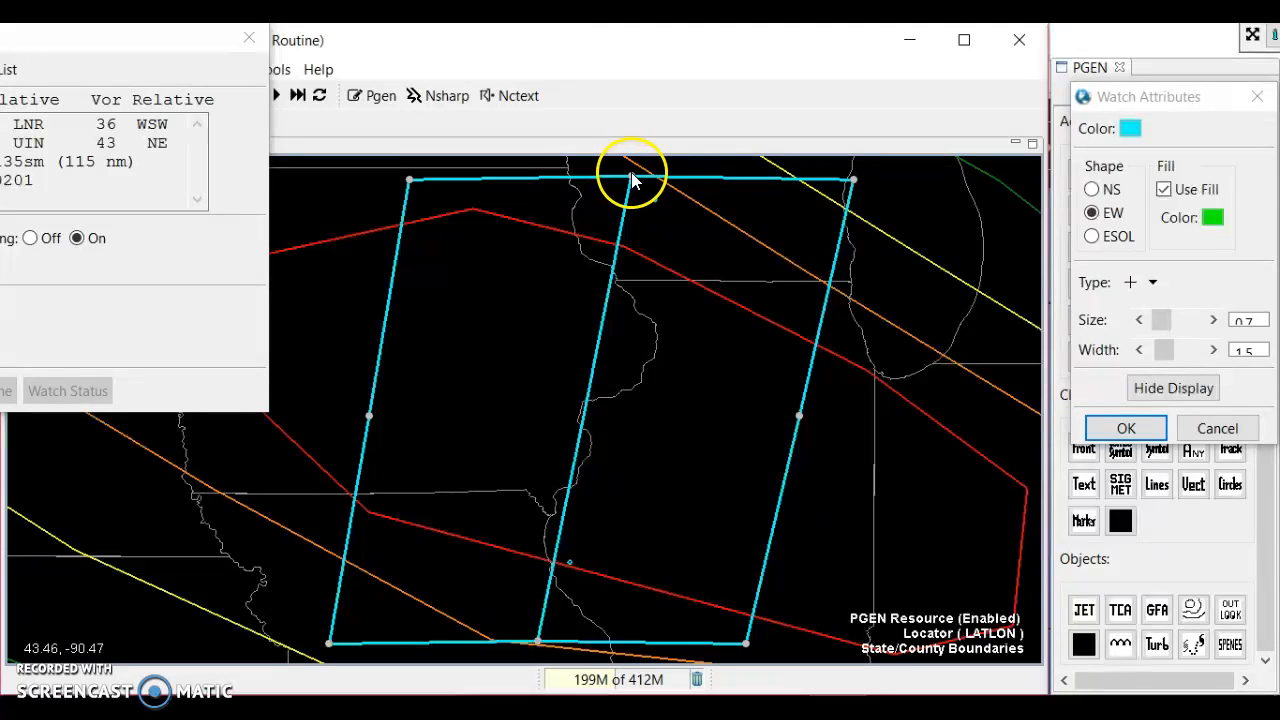
pyautogui.moveTo(412, 183)
pyautogui.mouseDown()
pyautogui.moveTo(440, 200)
pyautogui.moveTo(388, 184)
pyautogui.moveTo(410, 182)
pyautogui.mouseUp()
pyautogui.moveTo(629, 177)
pyautogui.mouseDown()
pyautogui.moveTo(597, 185)
pyautogui.moveTo(672, 180)
pyautogui.moveTo(631, 183)
pyautogui.mouseUp()
pyautogui.moveTo(800, 418); pyautogui.dragTo(823, 434)
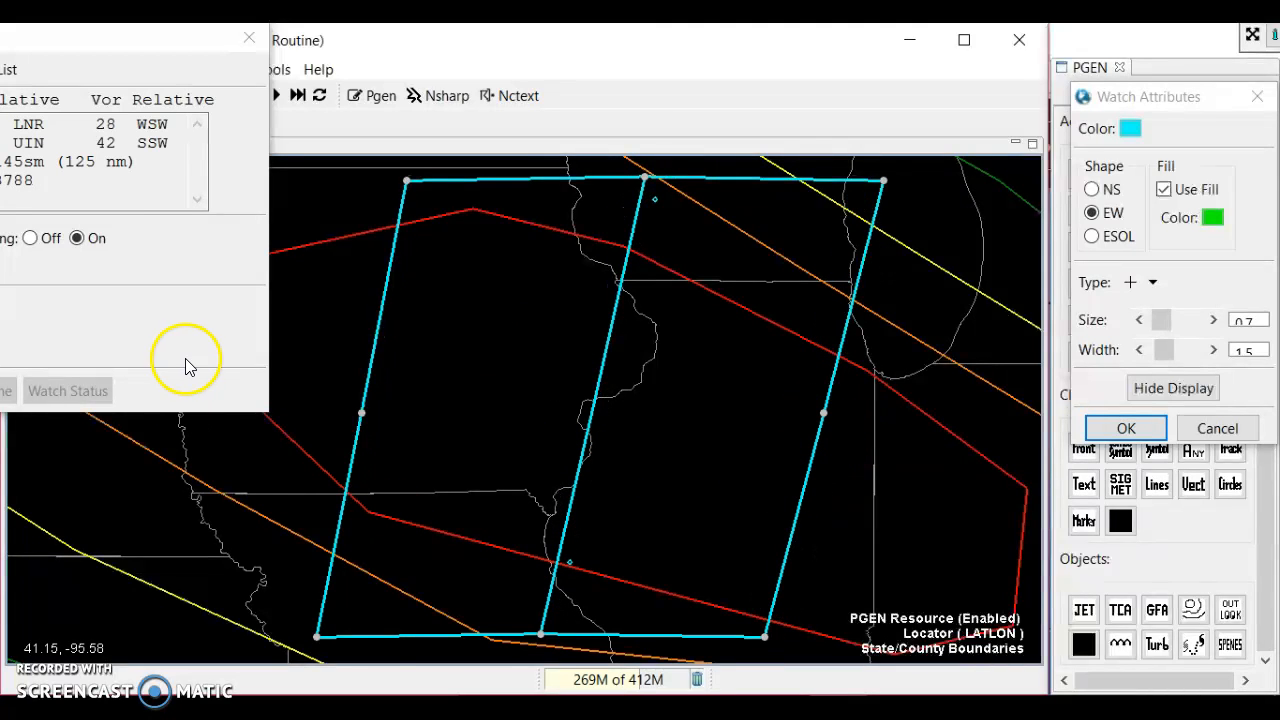
# - Create the county list for the watch box and move the specifications window aside to uncover the map
pyautogui.moveTo(133, 48); pyautogui.dragTo(455, 47)
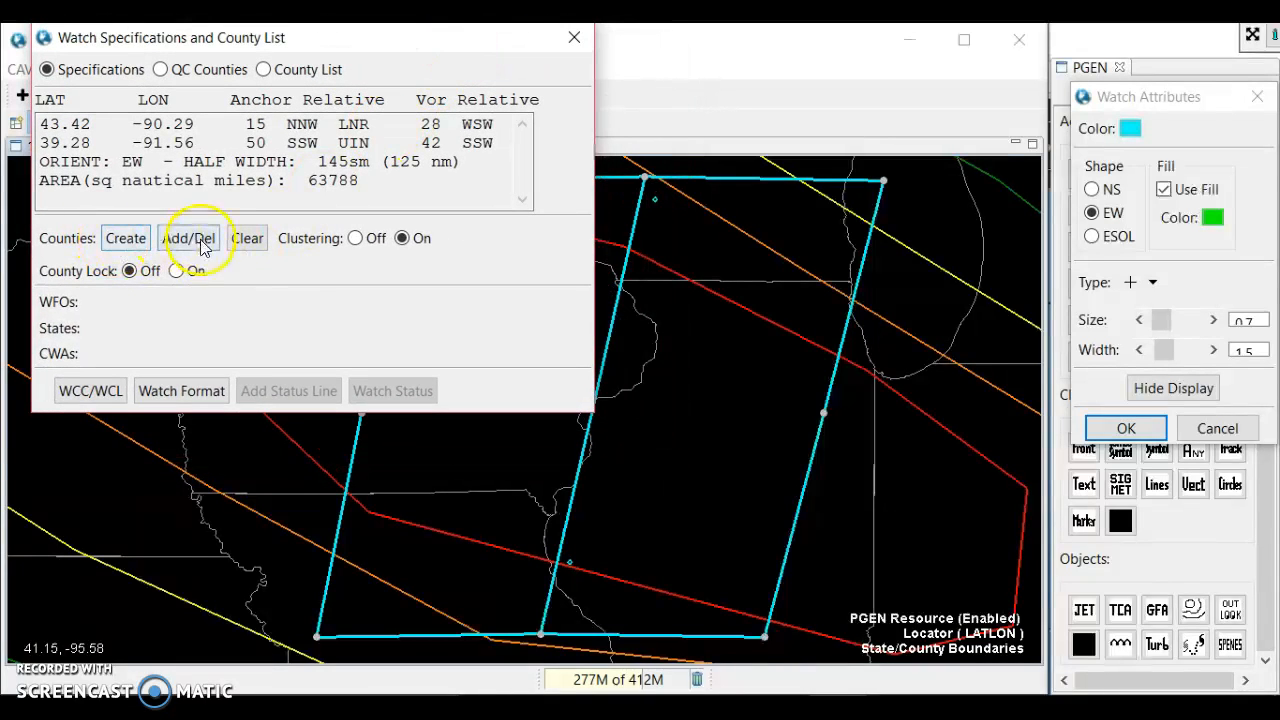
pyautogui.click(127, 239)
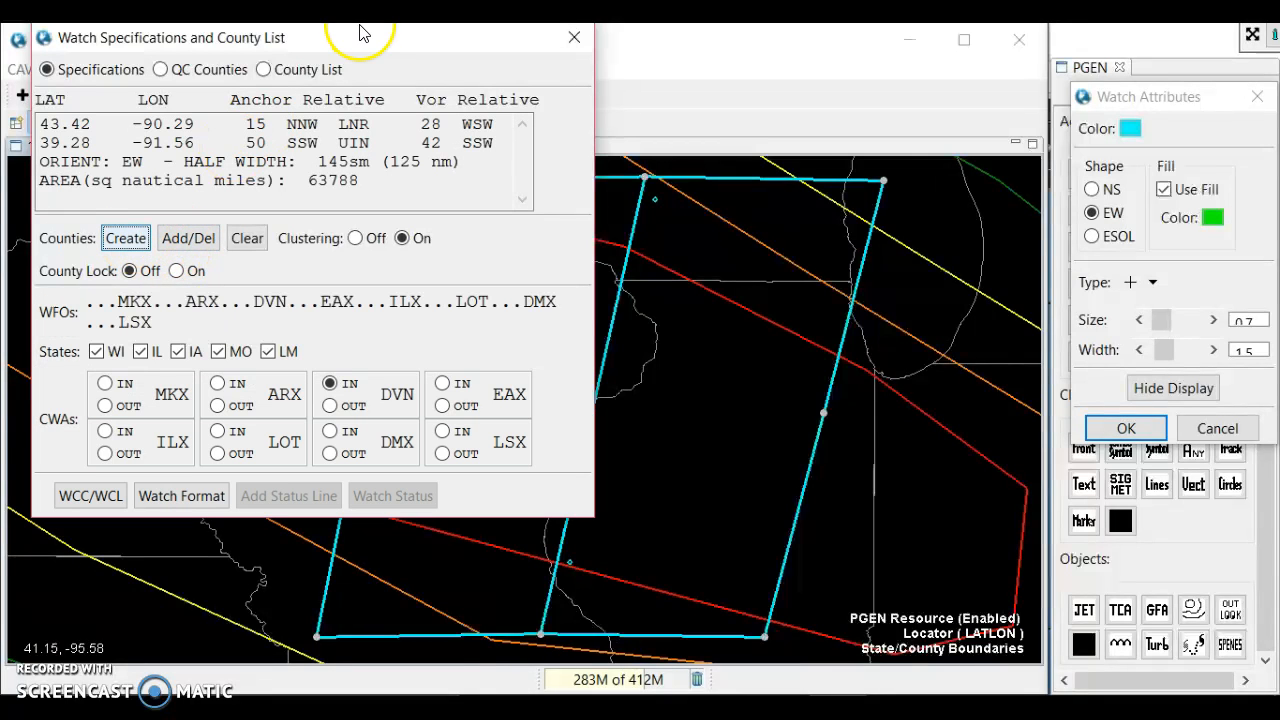
pyautogui.moveTo(366, 45); pyautogui.dragTo(38, 105)
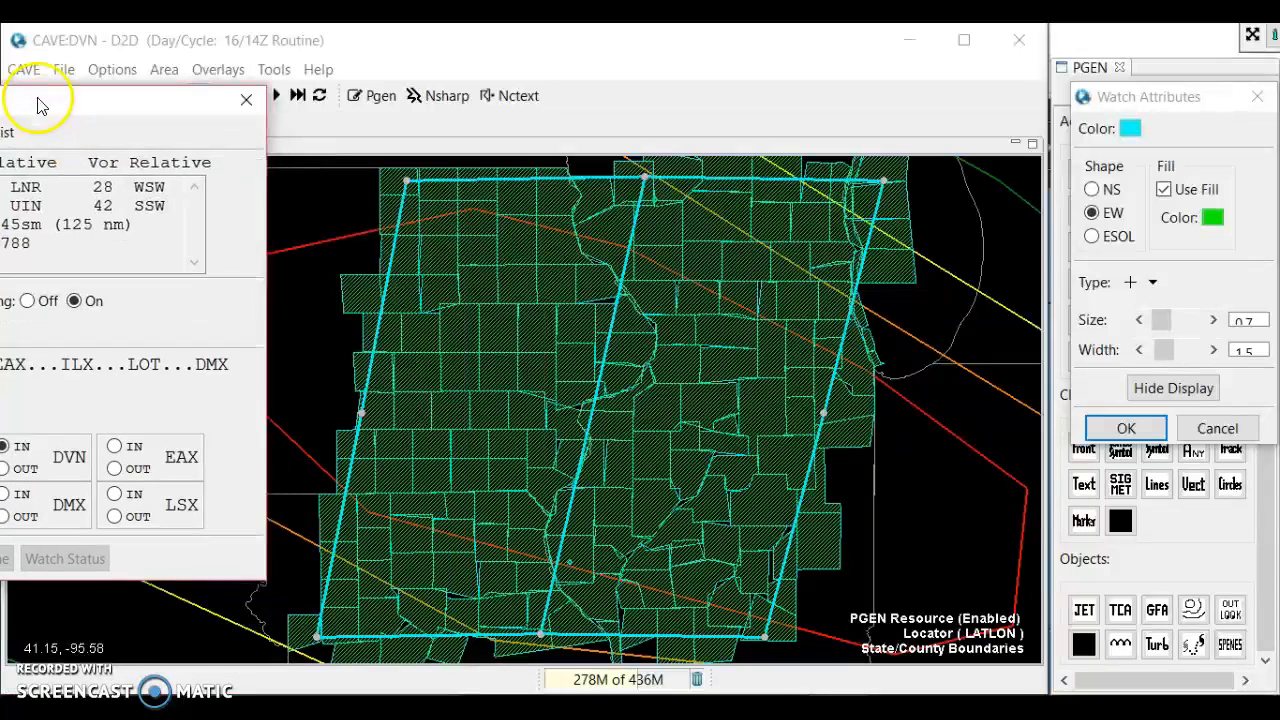
# - Turn off the county fill of the watch box, apply it, and set the fill colour to cyan
pyautogui.click(1164, 190)
pyautogui.click(1164, 190)
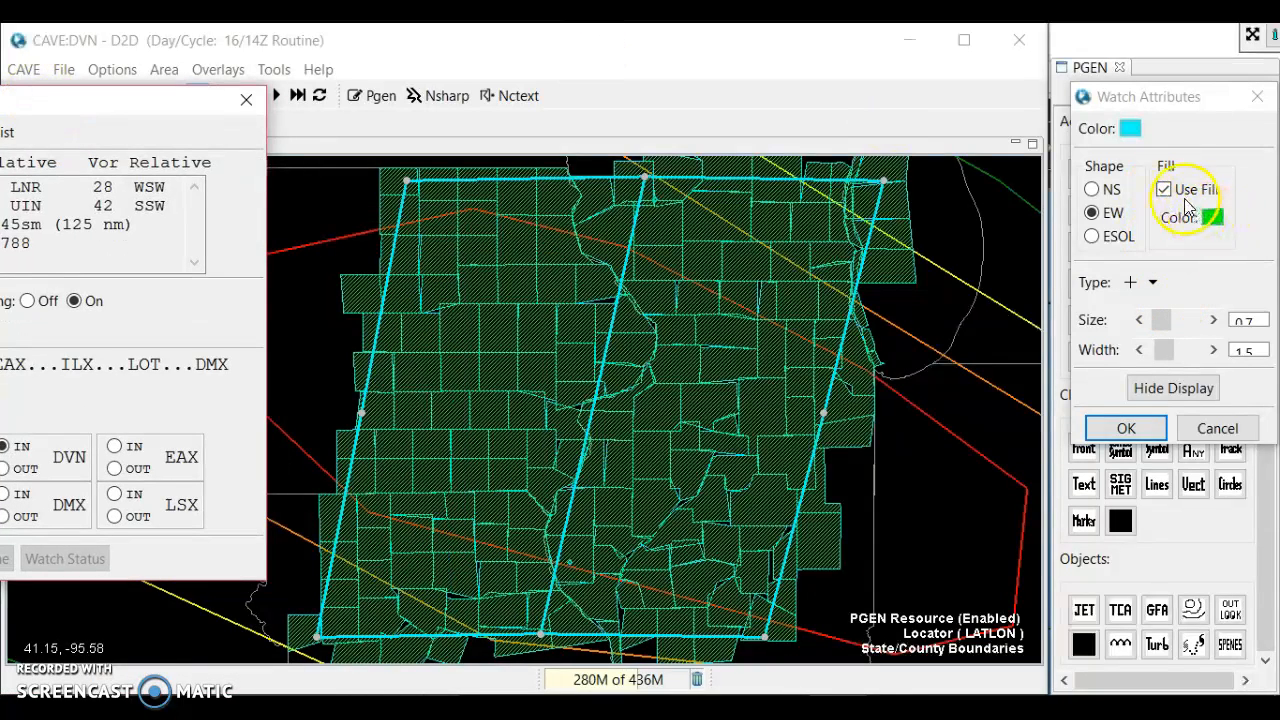
pyautogui.moveTo(1186, 104); pyautogui.dragTo(1187, 85)
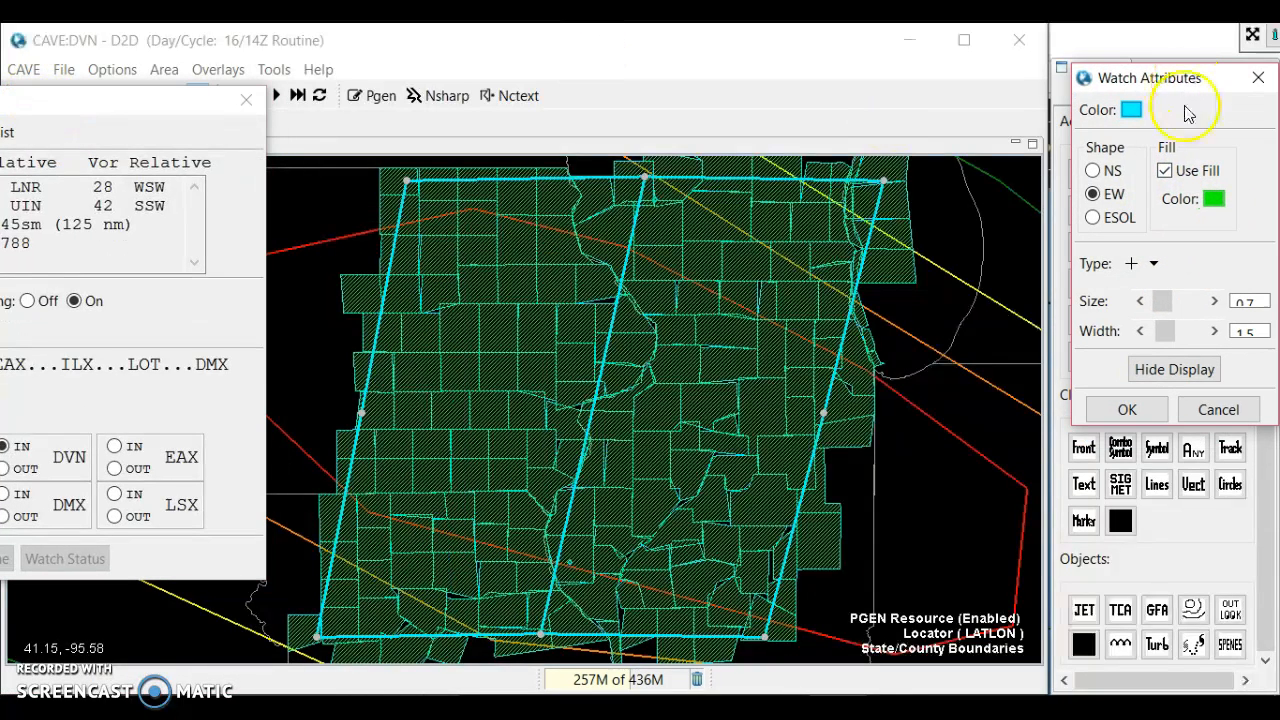
pyautogui.click(1165, 171)
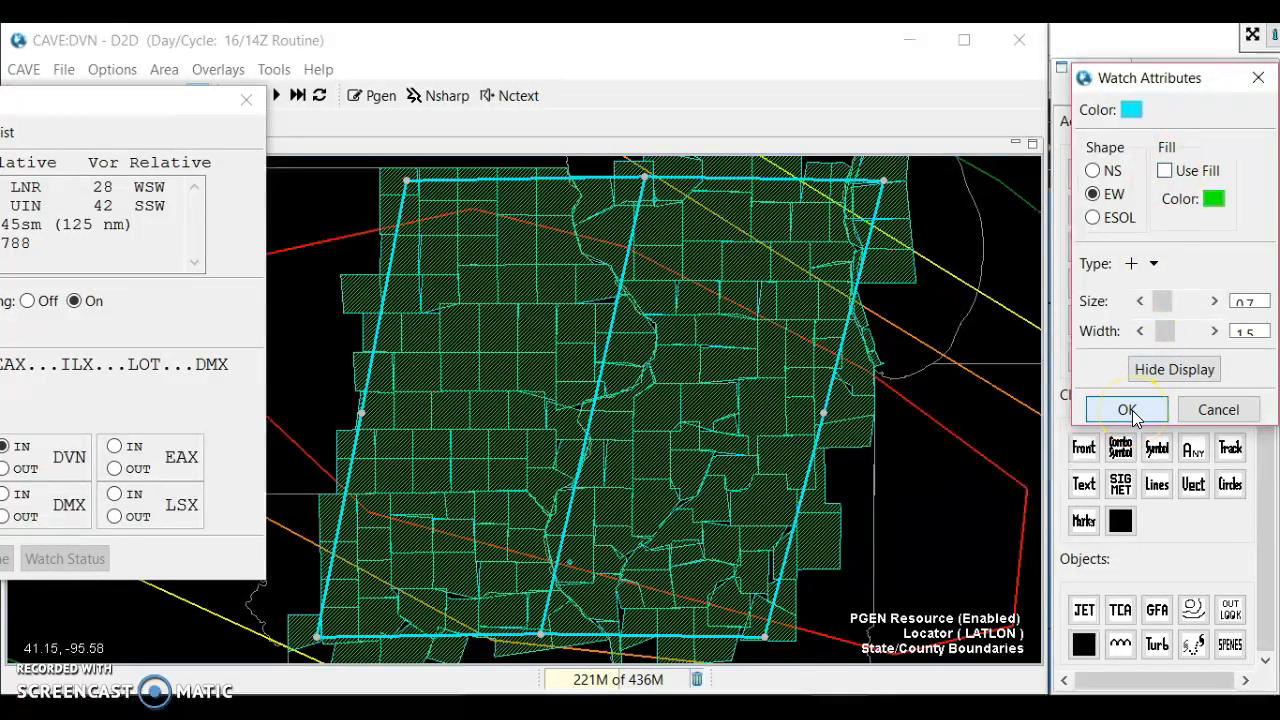
pyautogui.click(1008, 585)
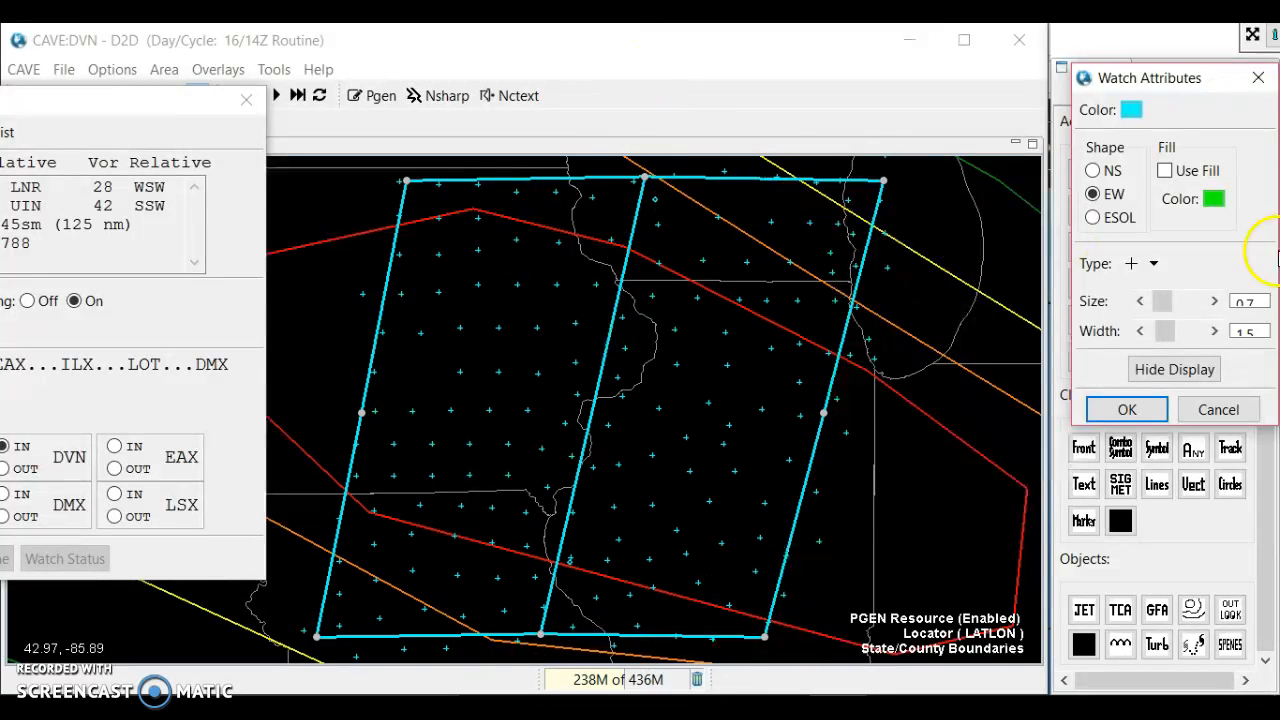
pyautogui.click(1213, 199)
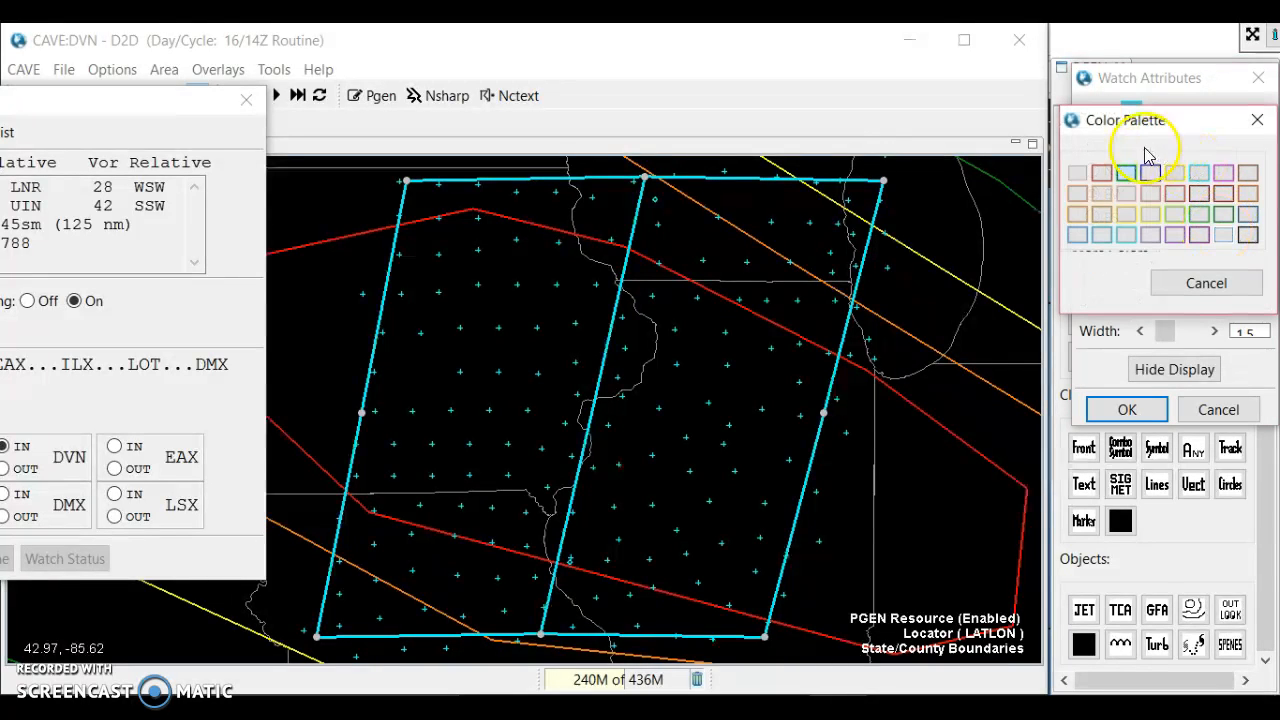
pyautogui.click(1199, 174)
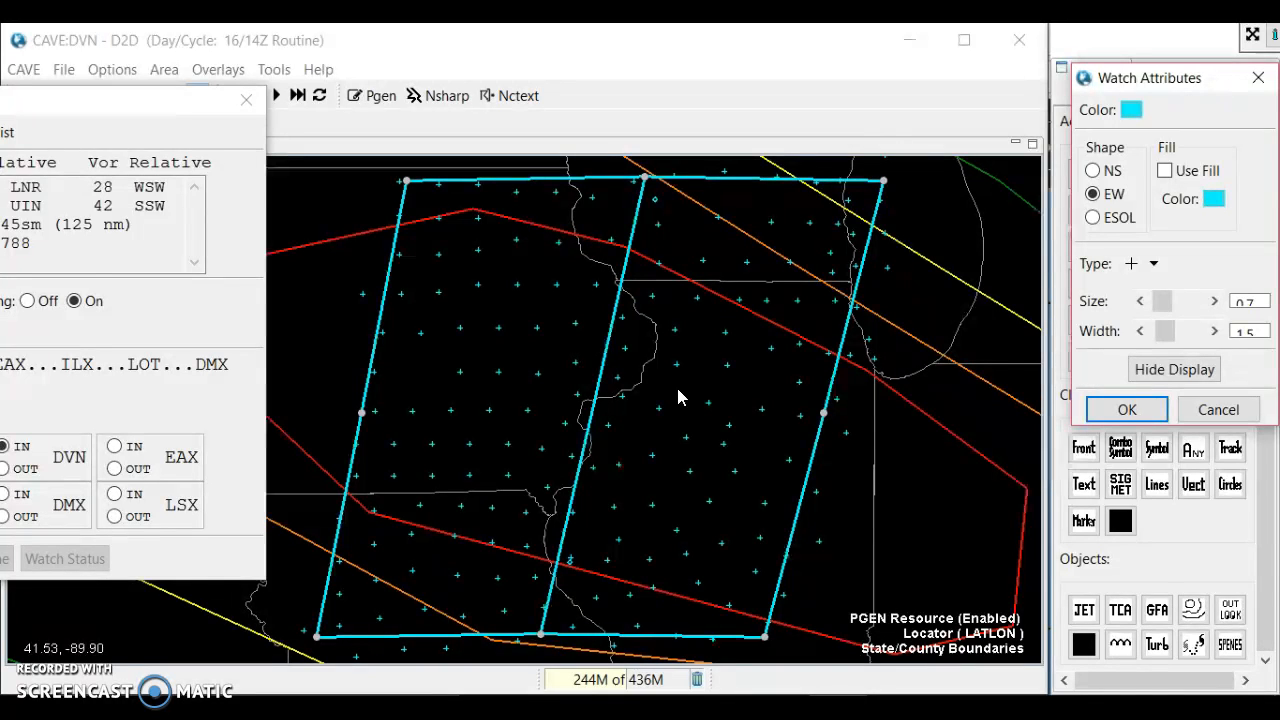
# - Exclude LM from the watch's states and remove the two counties just outside the middle of the box's eastern edge
pyautogui.moveTo(149, 101); pyautogui.dragTo(394, 113)
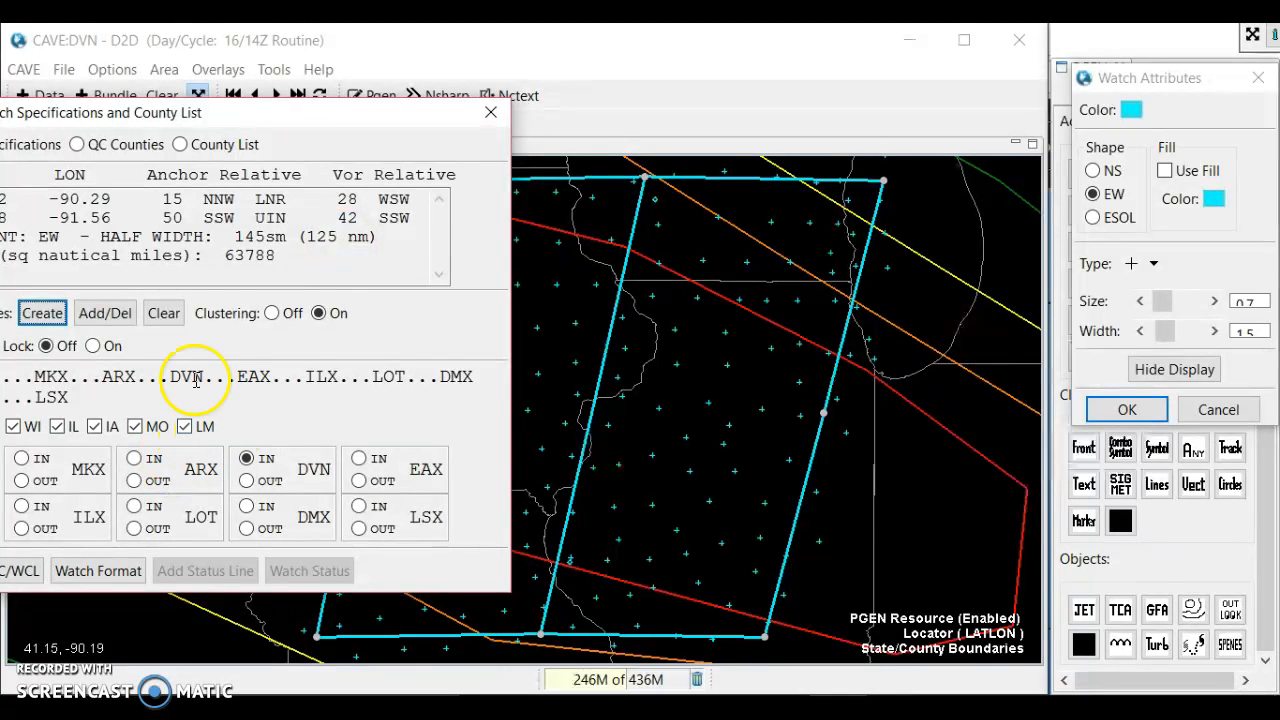
pyautogui.click(184, 426)
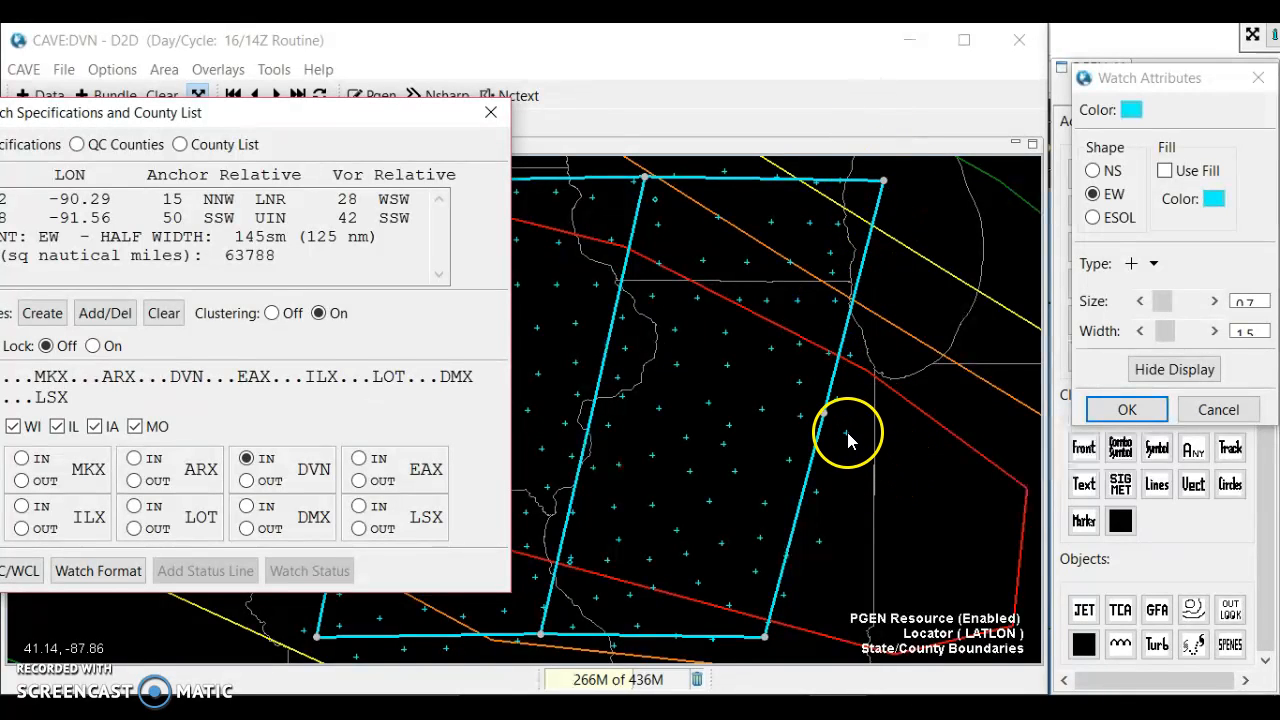
pyautogui.click(116, 320)
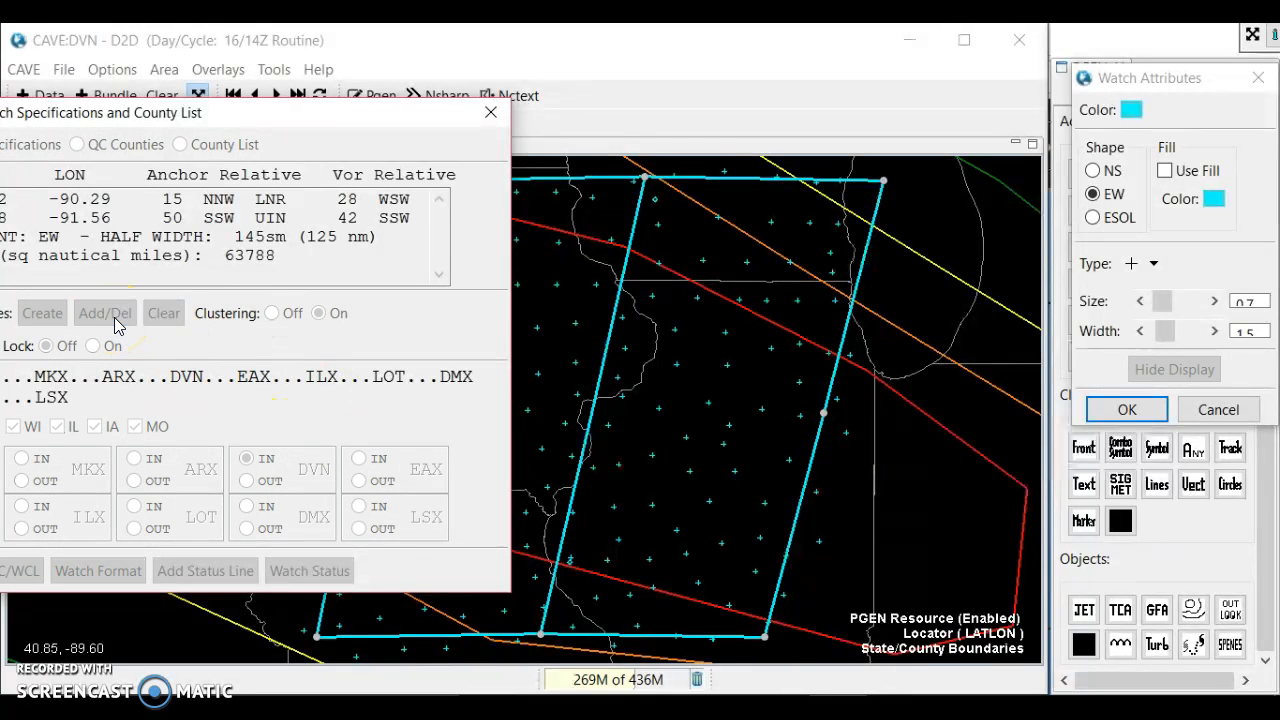
pyautogui.click(848, 440)
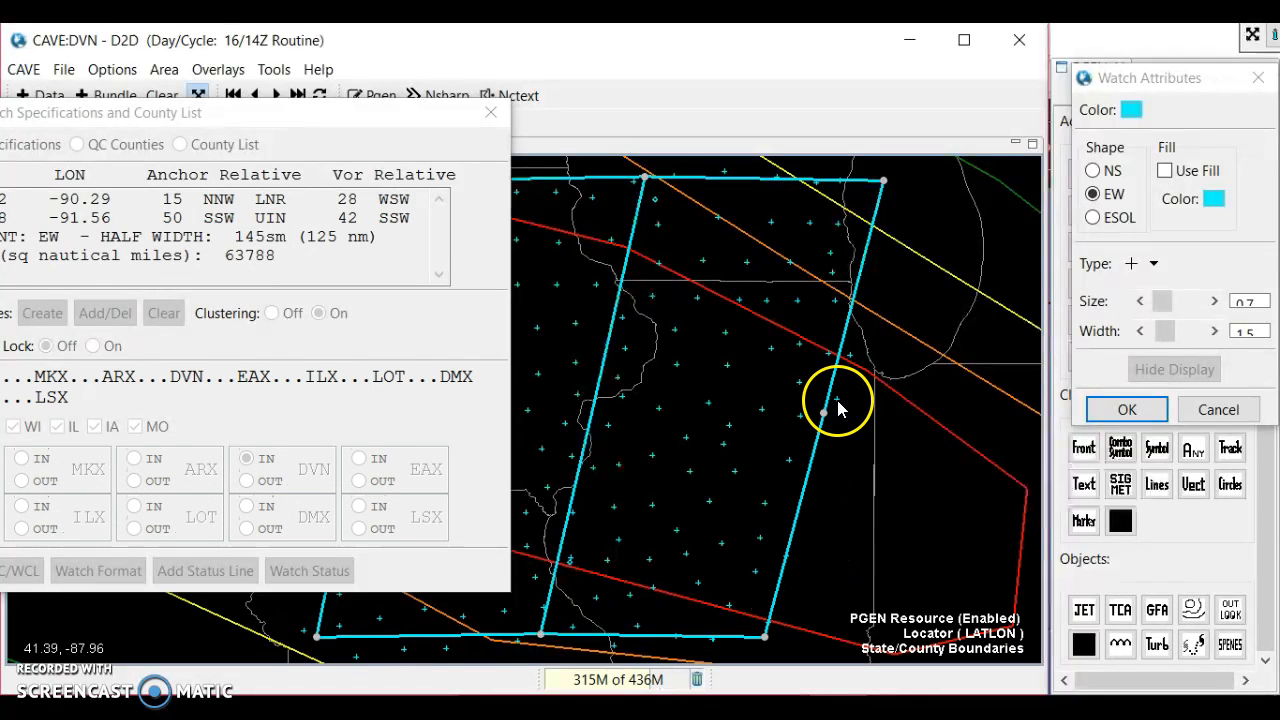
pyautogui.moveTo(842, 398)
pyautogui.mouseDown()
pyautogui.moveTo(851, 354)
pyautogui.moveTo(858, 413)
pyautogui.mouseUp()
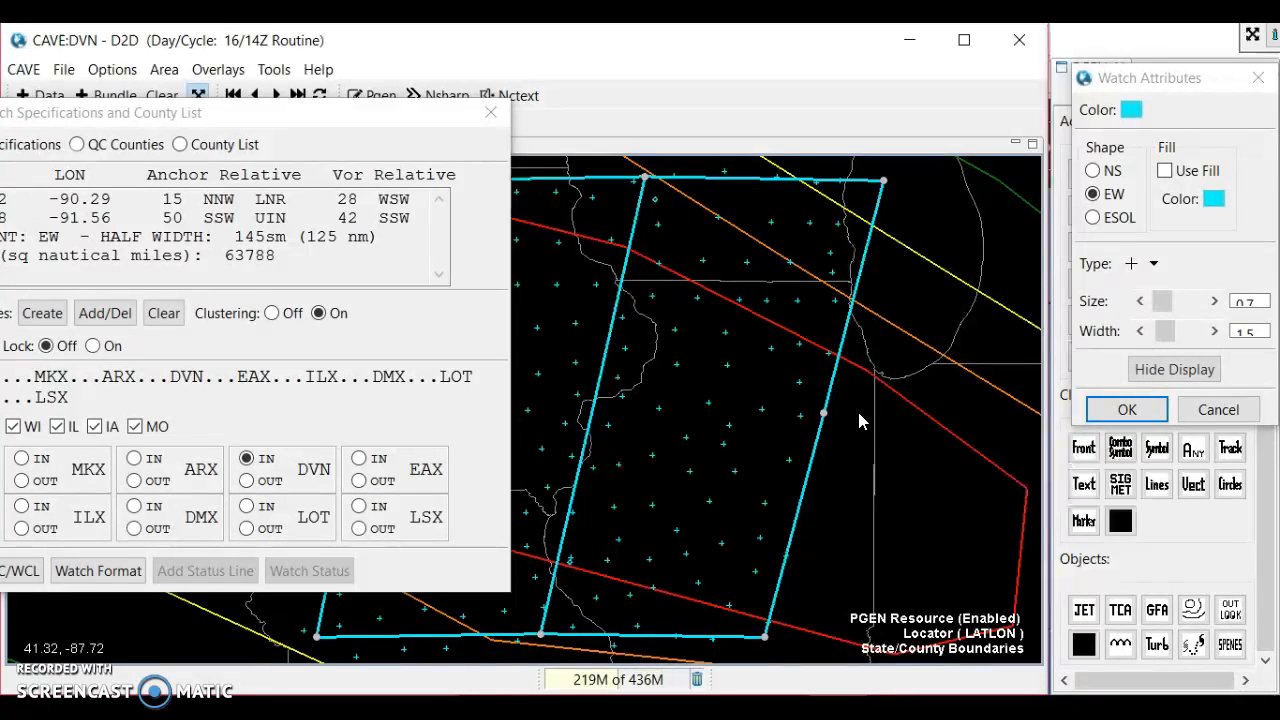
# - Bring the watch specifications window fully back into view and look through the watch's county list
pyautogui.moveTo(179, 120); pyautogui.dragTo(280, 135)
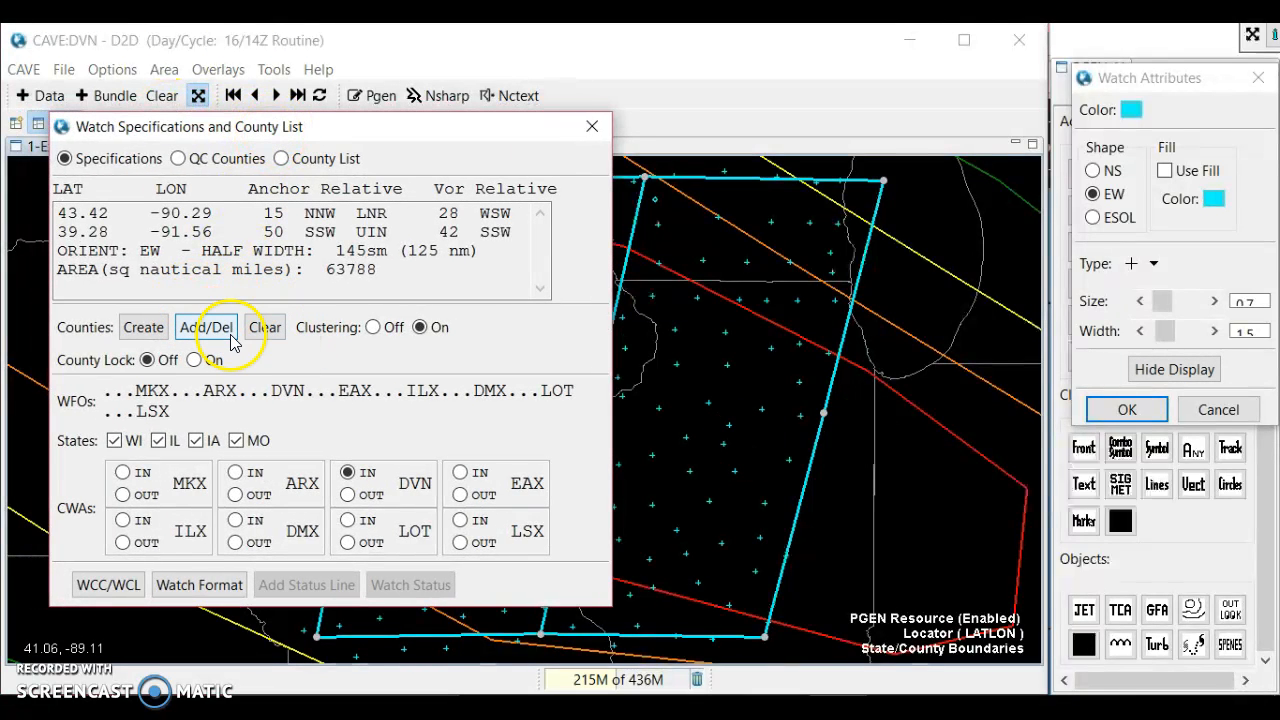
pyautogui.click(287, 159)
pyautogui.moveTo(541, 230)
pyautogui.mouseDown()
pyautogui.moveTo(549, 285)
pyautogui.moveTo(549, 212)
pyautogui.mouseUp()
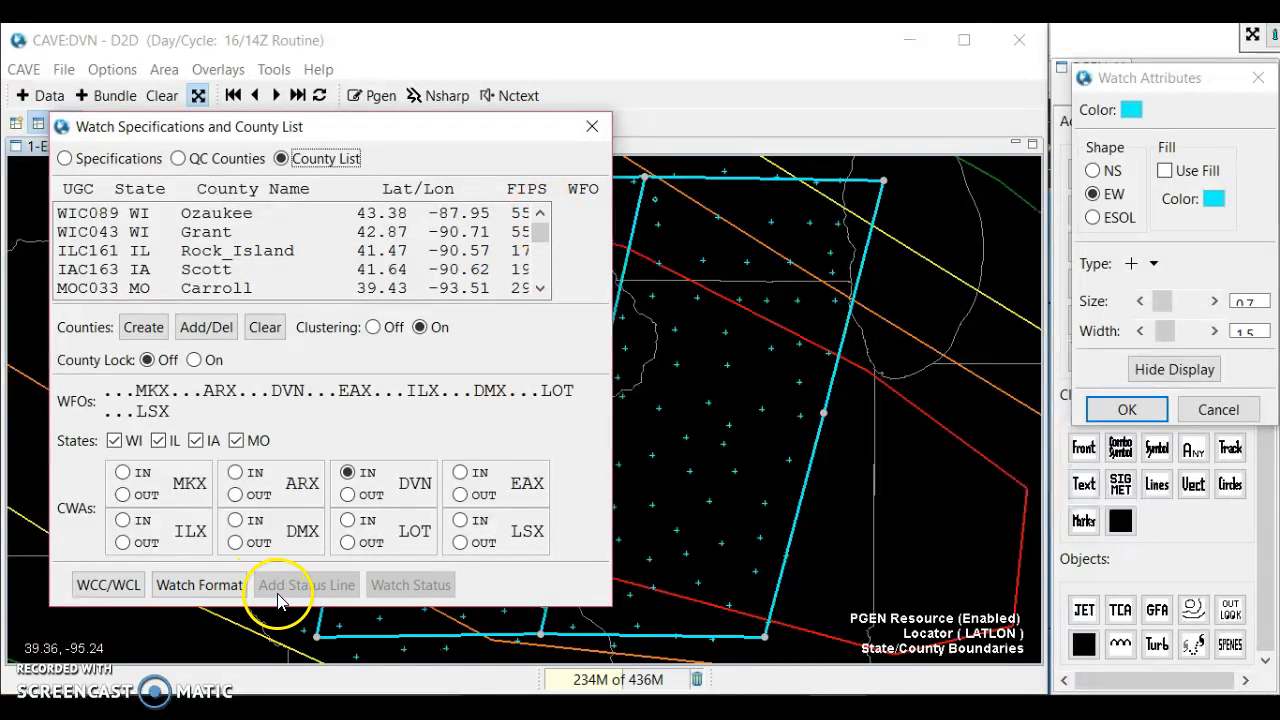
# - Open the watch format form and set watch number 1, type Svr T'STORM, severity PDS and time zone CDT
pyautogui.click(205, 585)
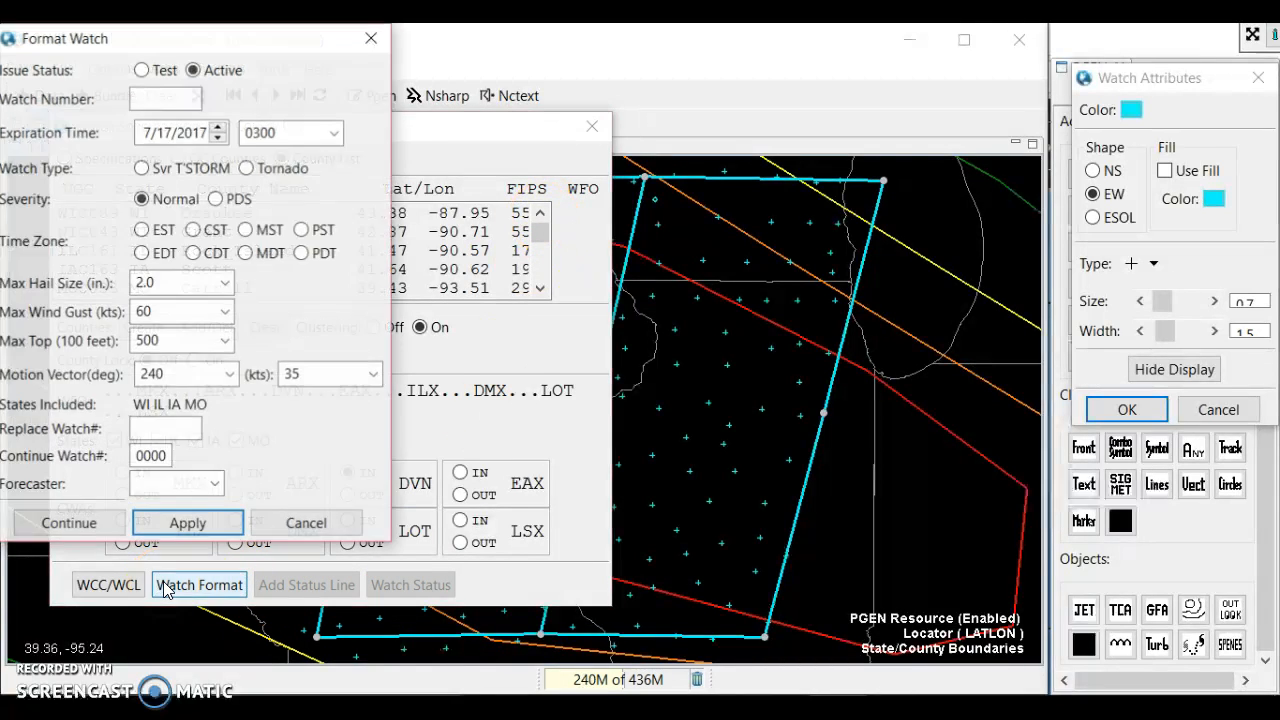
pyautogui.moveTo(265, 38); pyautogui.dragTo(400, 63)
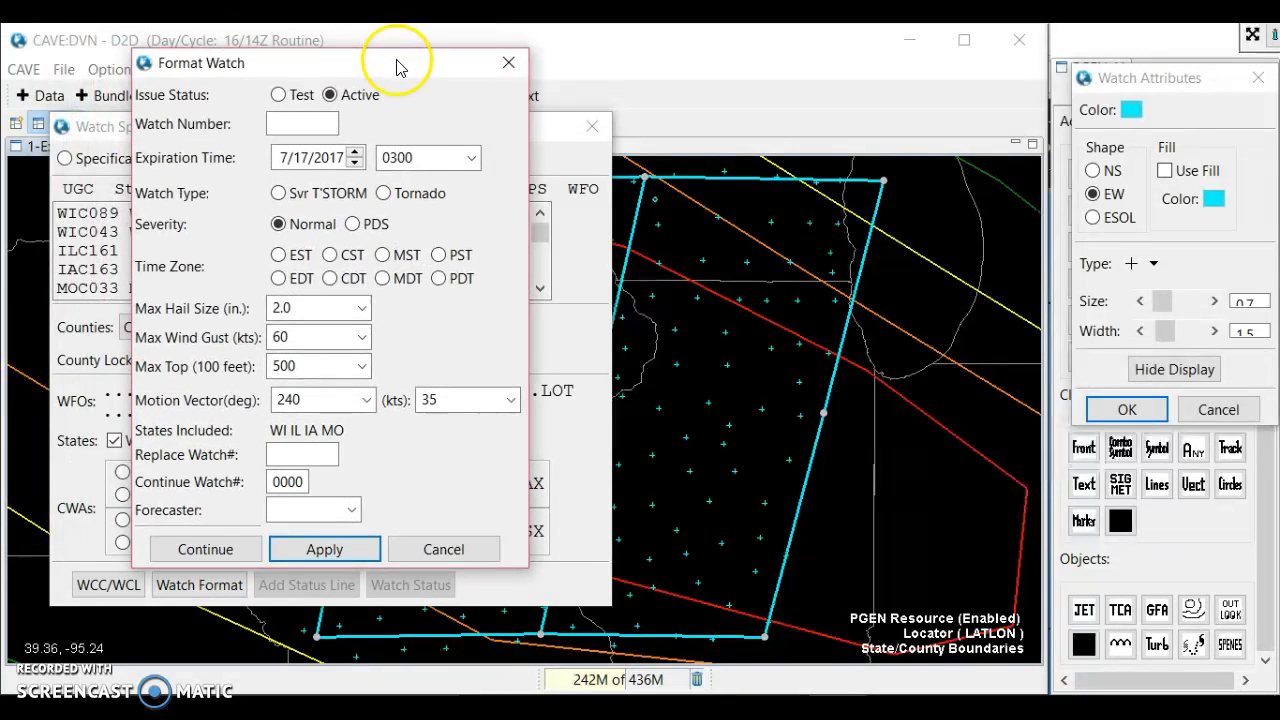
pyautogui.click(319, 121)
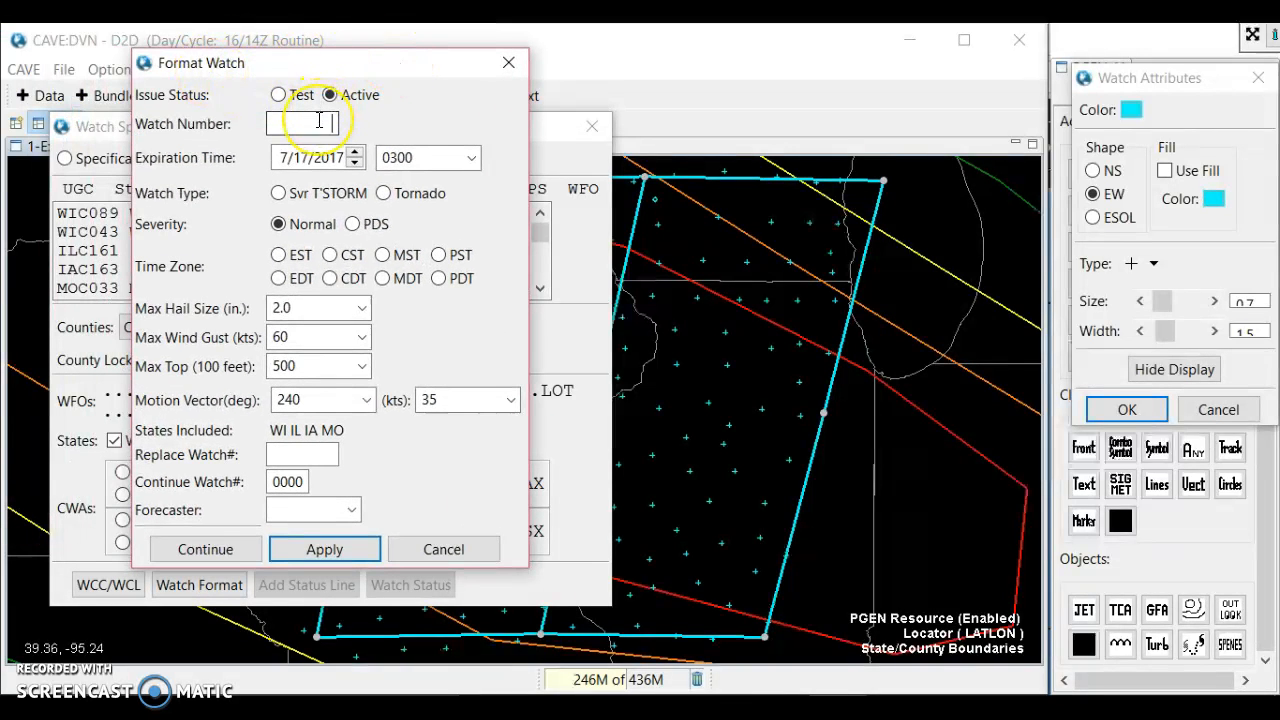
pyautogui.write('1')
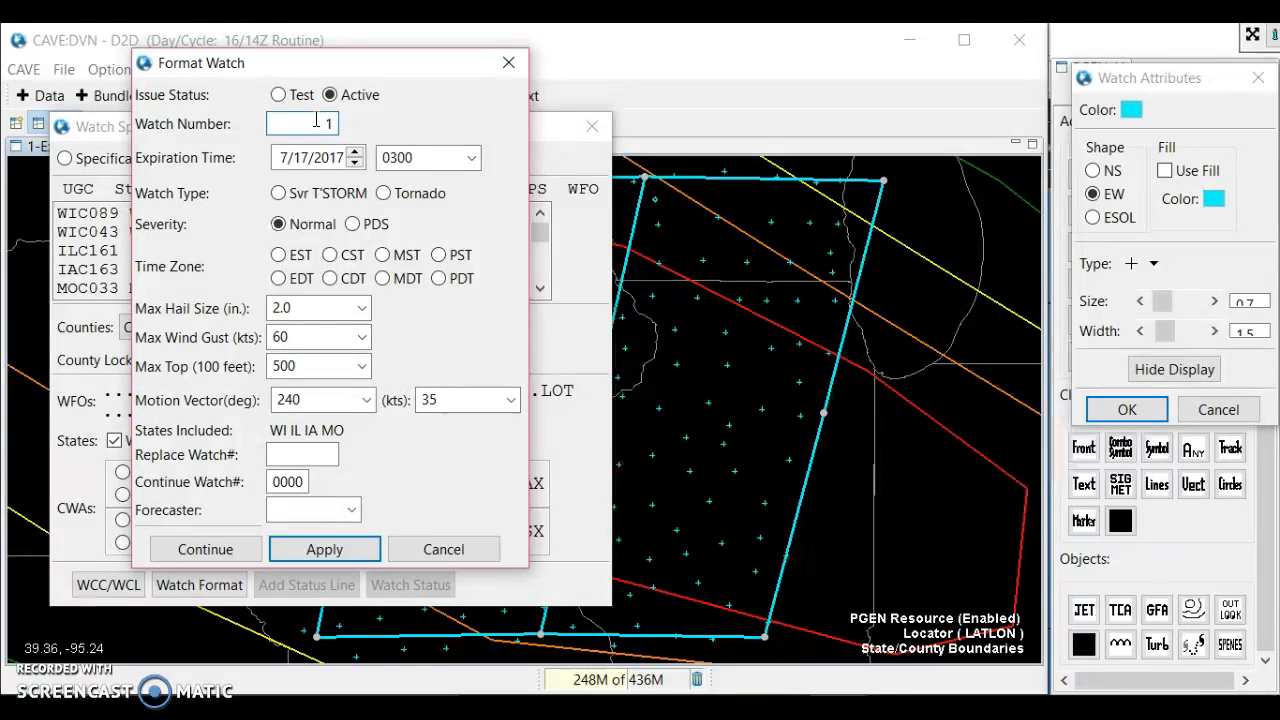
pyautogui.click(357, 226)
pyautogui.click(284, 224)
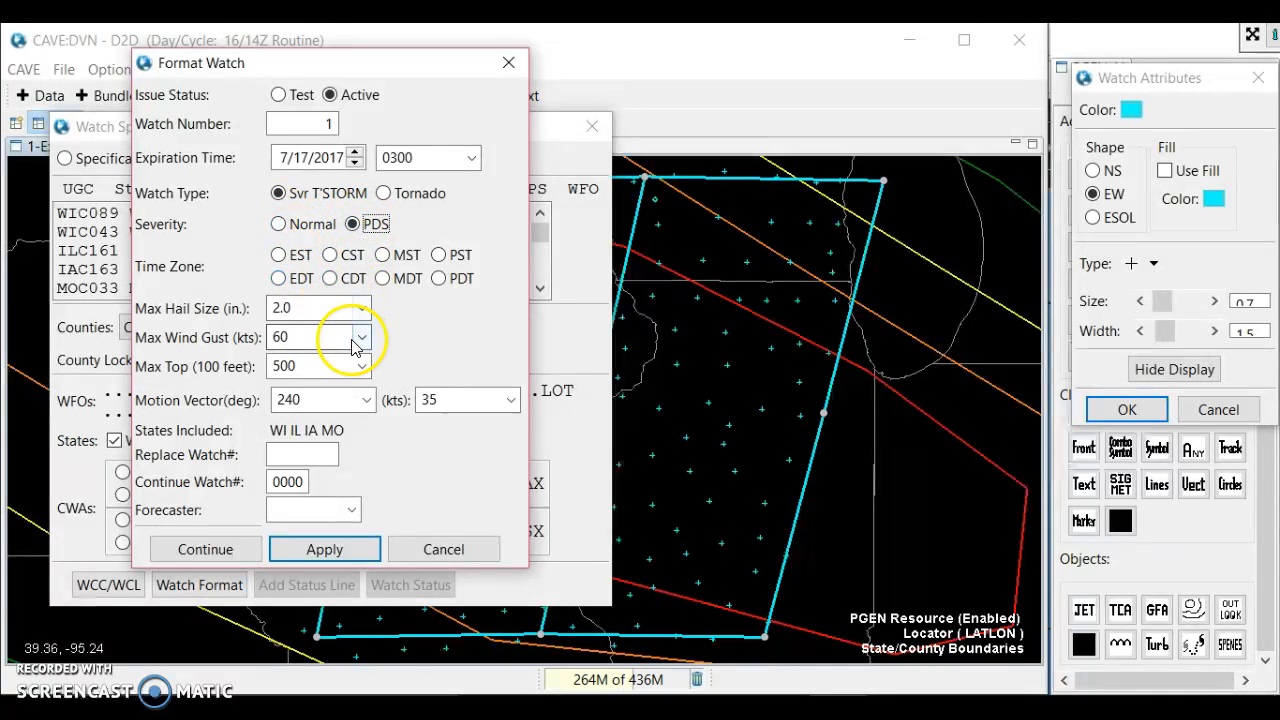
pyautogui.click(353, 284)
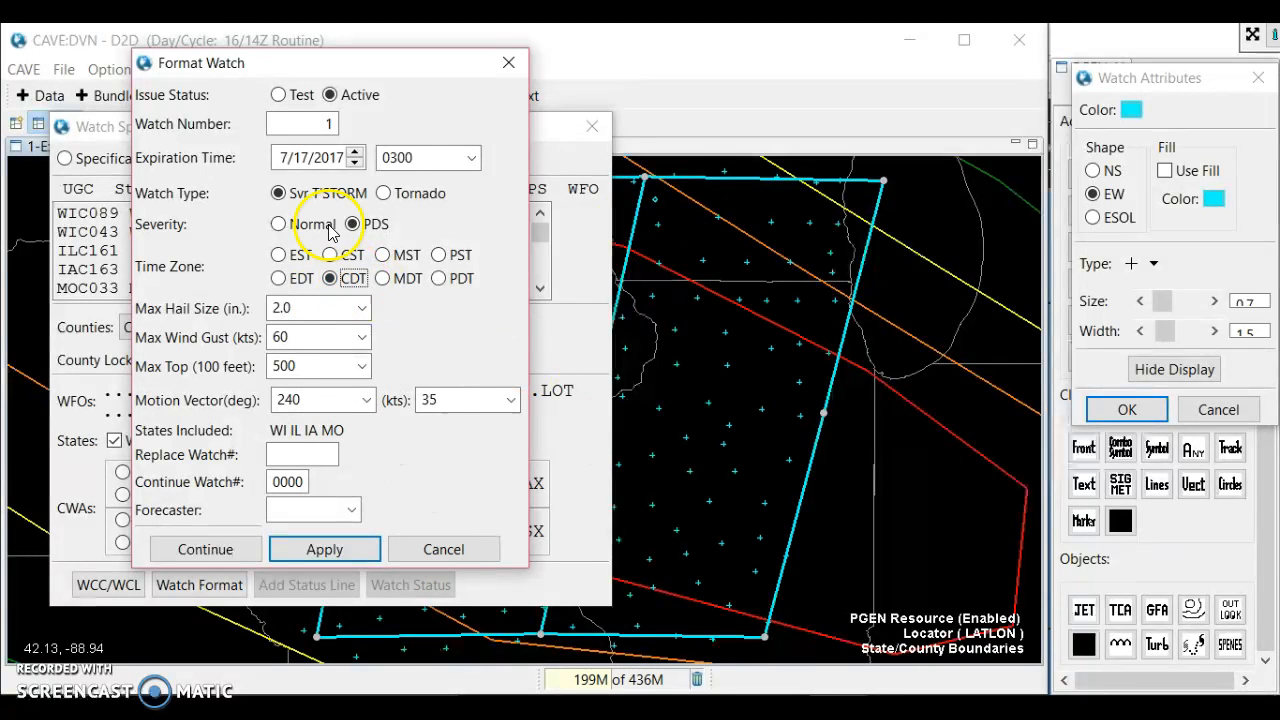
# - Set the maximum hail size to 4.0 in, maximum wind gust to 90 kts and forecaster to Example, and apply the watch format
pyautogui.click(361, 308)
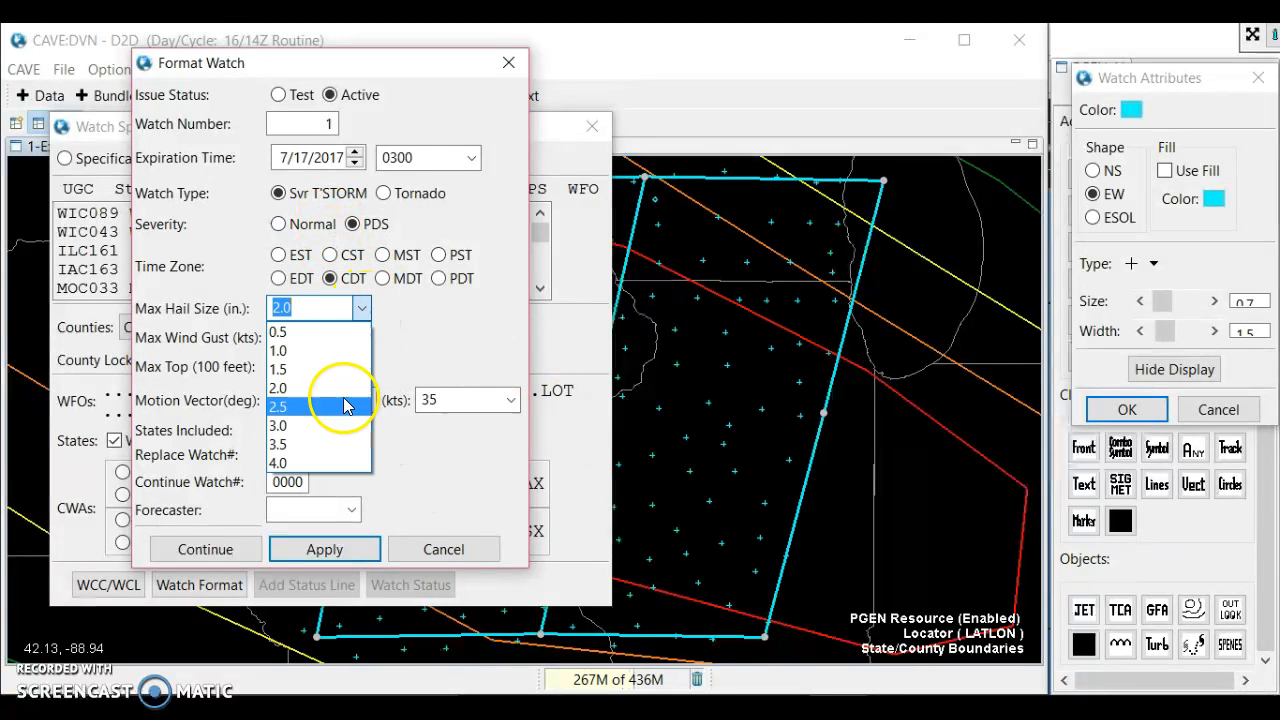
pyautogui.click(330, 463)
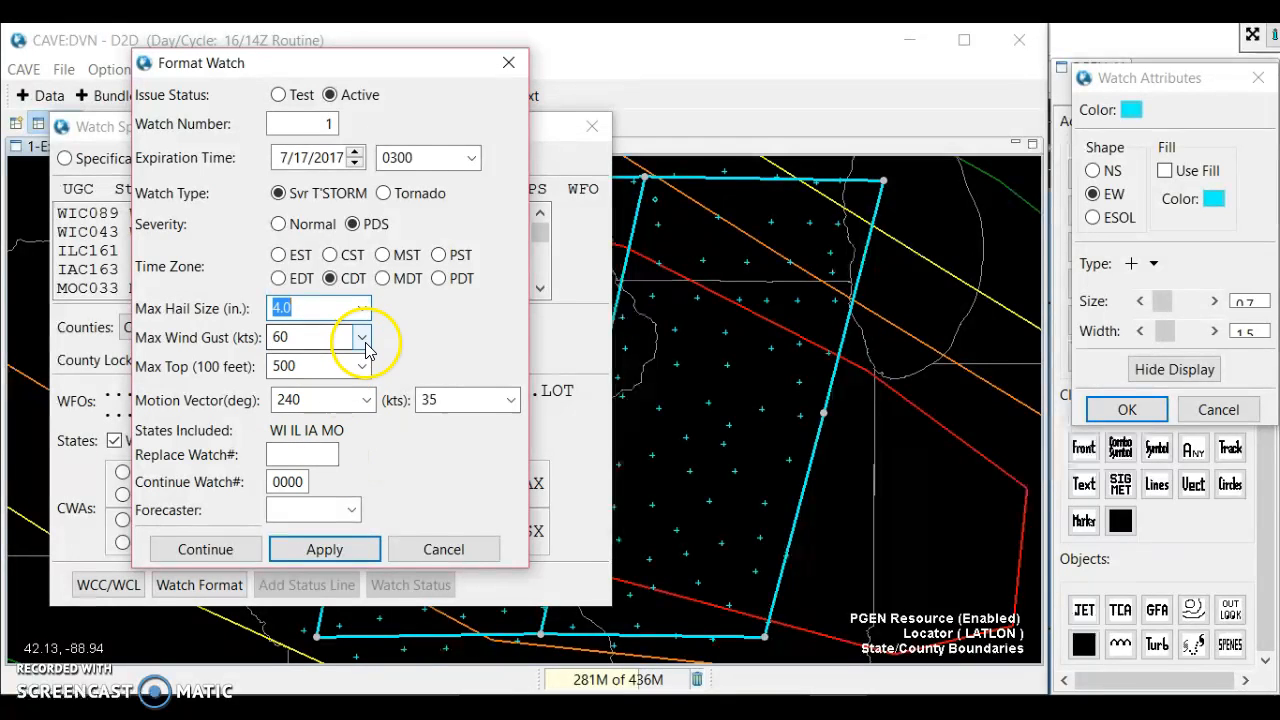
pyautogui.click(361, 337)
pyautogui.click(340, 435)
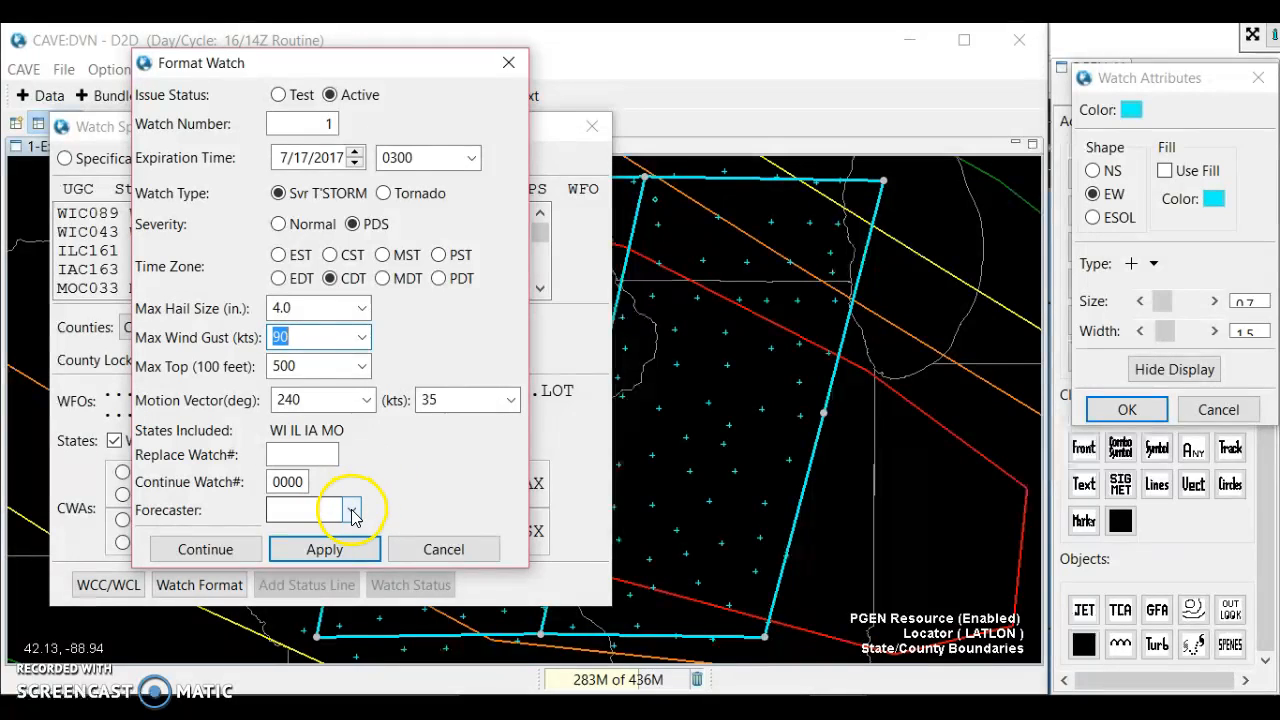
pyautogui.click(294, 510)
pyautogui.write('Example')
pyautogui.click(338, 552)
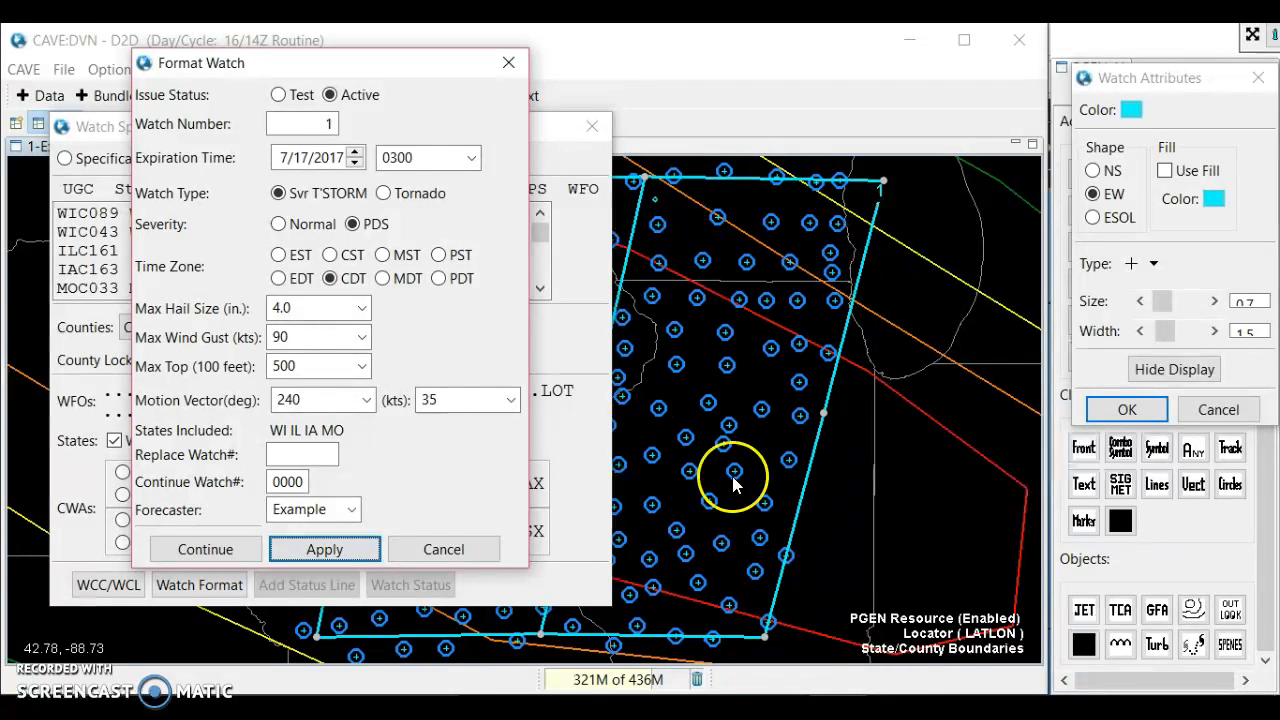
# - Generate the severe weather watch text, review it through the end of the county list, save it and close it
pyautogui.click(167, 552)
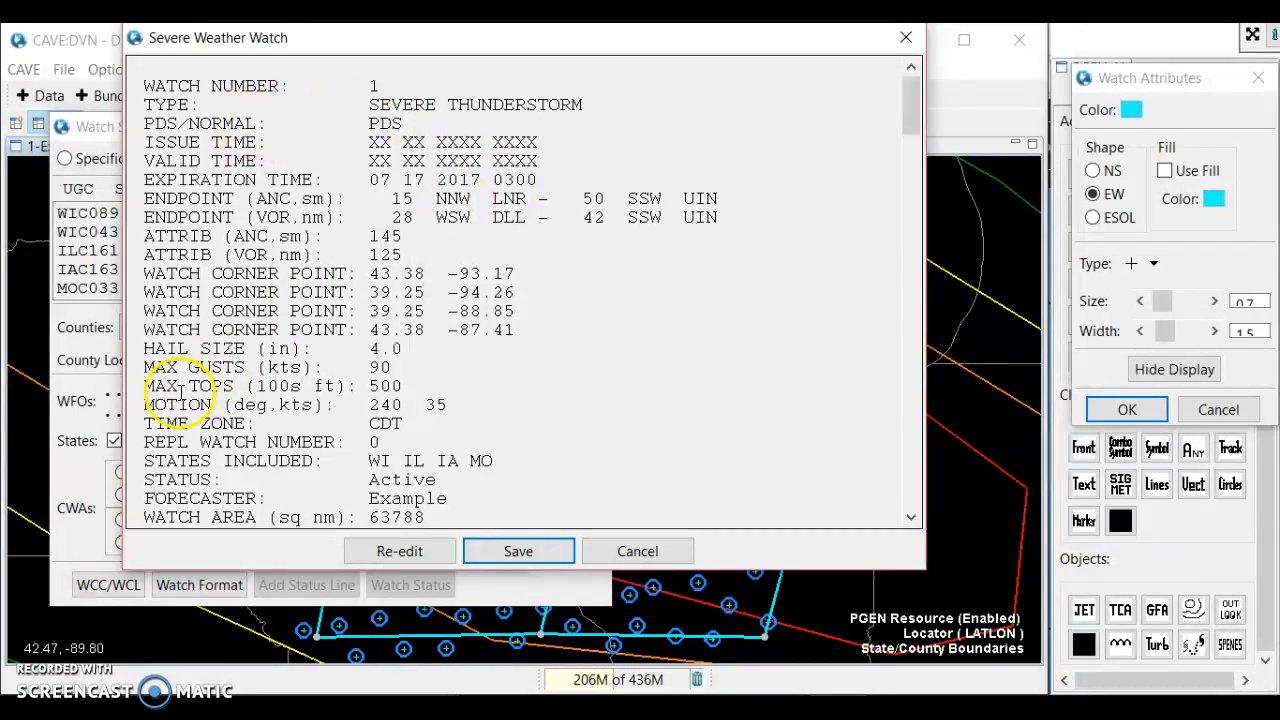
pyautogui.moveTo(908, 98); pyautogui.dragTo(899, 197)
pyautogui.click(886, 199)
pyautogui.moveTo(909, 137); pyautogui.dragTo(910, 500)
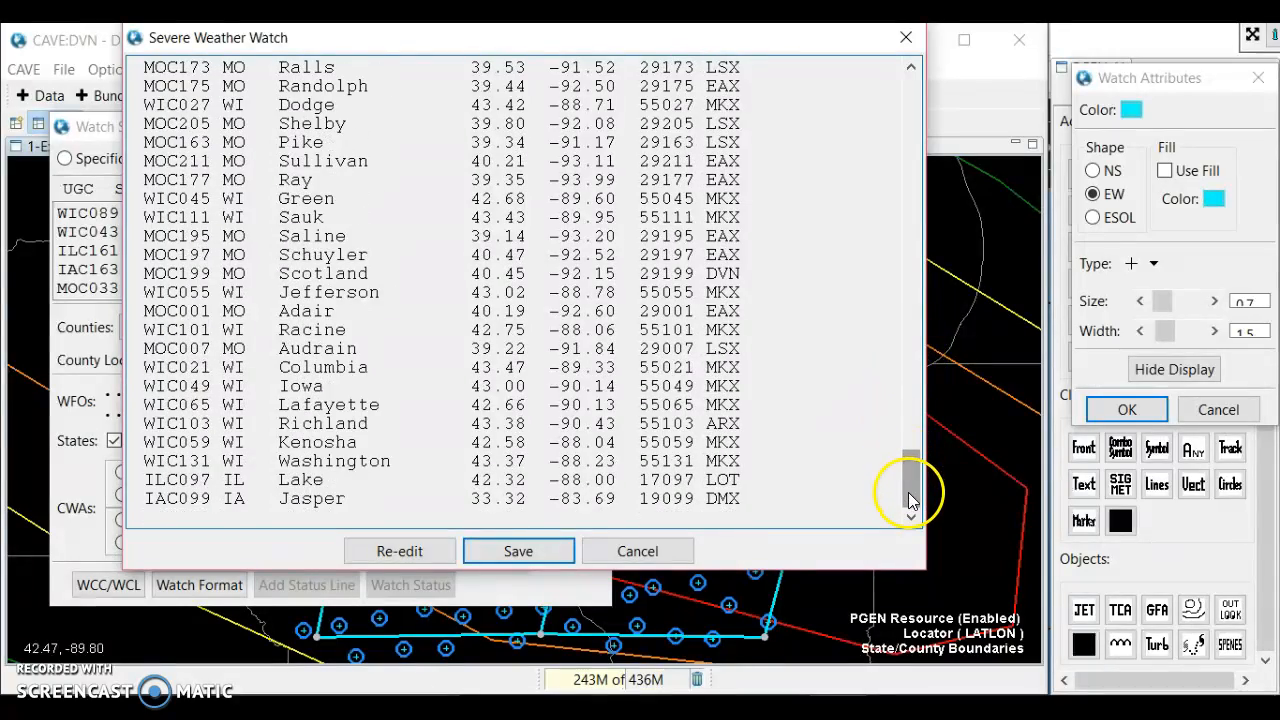
pyautogui.click(541, 555)
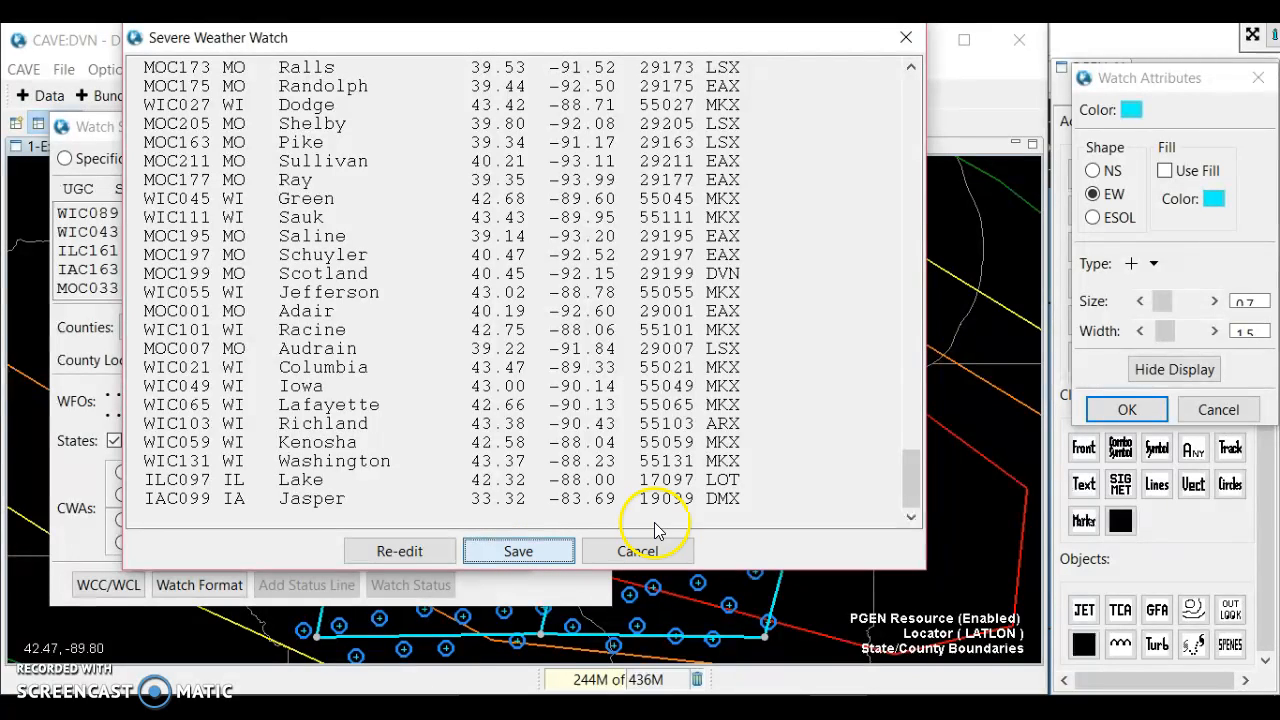
pyautogui.click(905, 38)
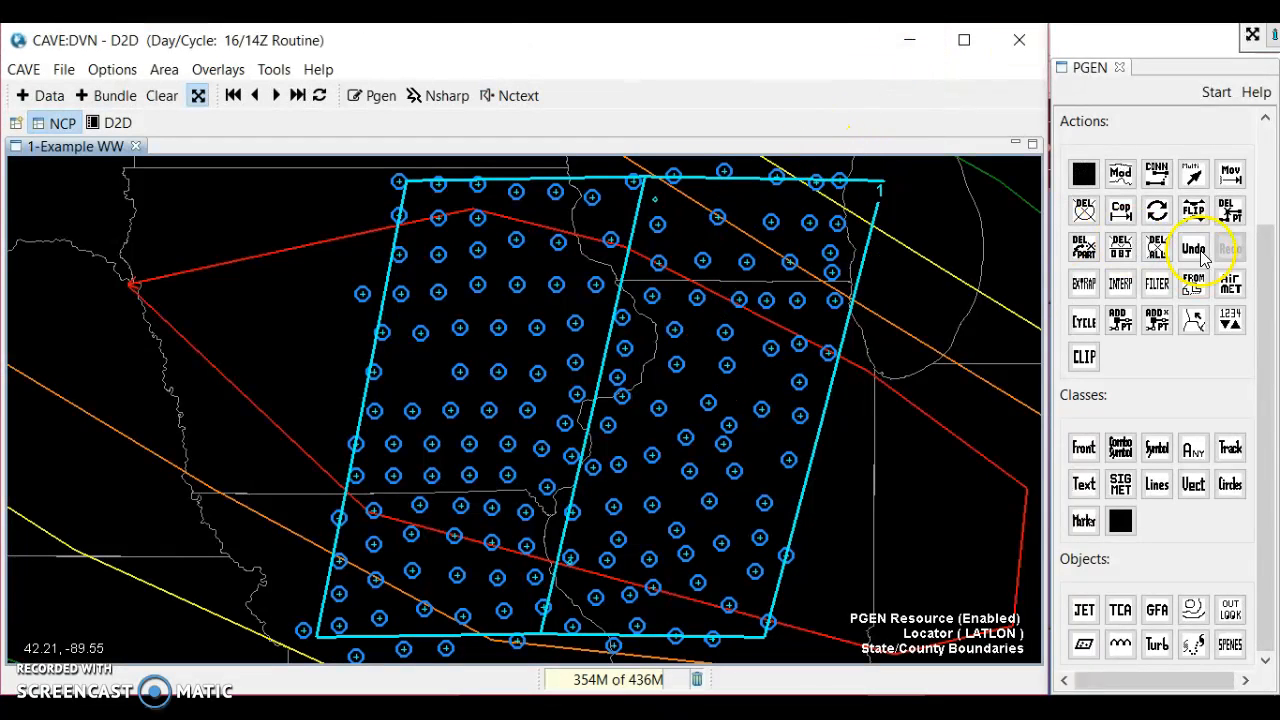
# - Reselect the watch box, set its fill colour to cyan, turn on the county fill, apply it and close its attributes
pyautogui.click(880, 196)
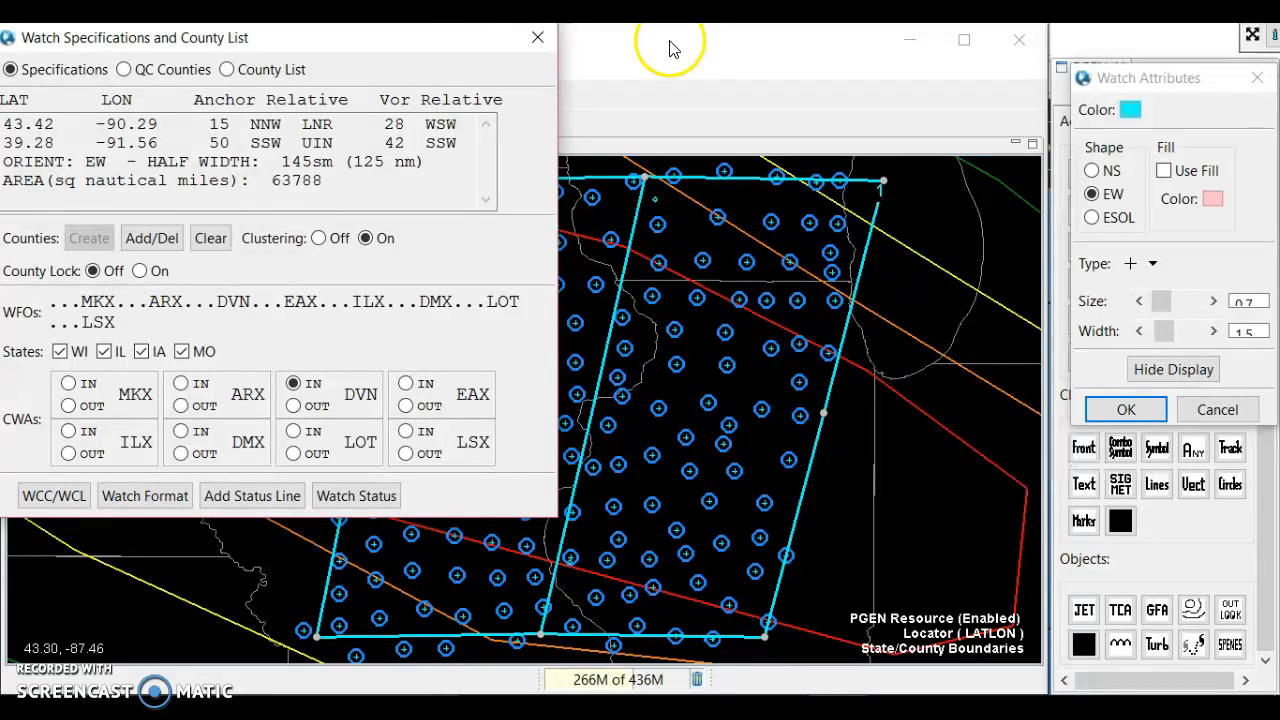
pyautogui.click(530, 44)
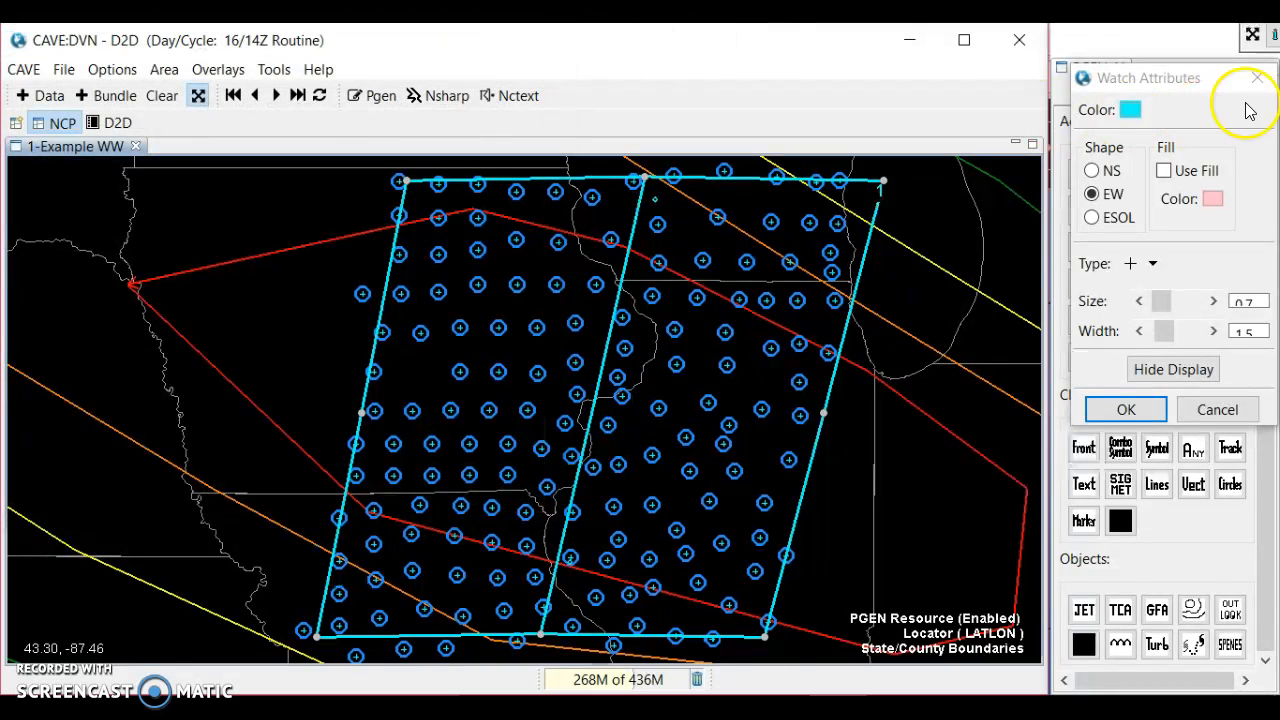
pyautogui.moveTo(1218, 82); pyautogui.dragTo(186, 94)
pyautogui.click(178, 211)
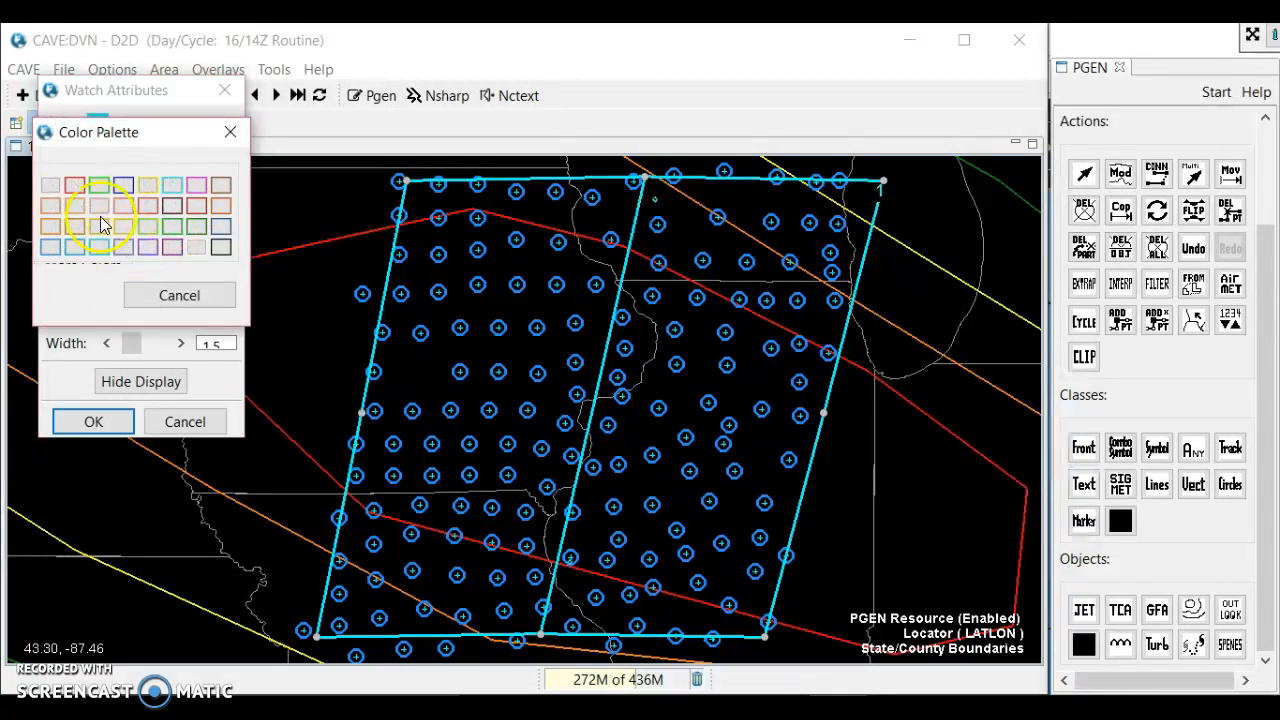
pyautogui.click(170, 187)
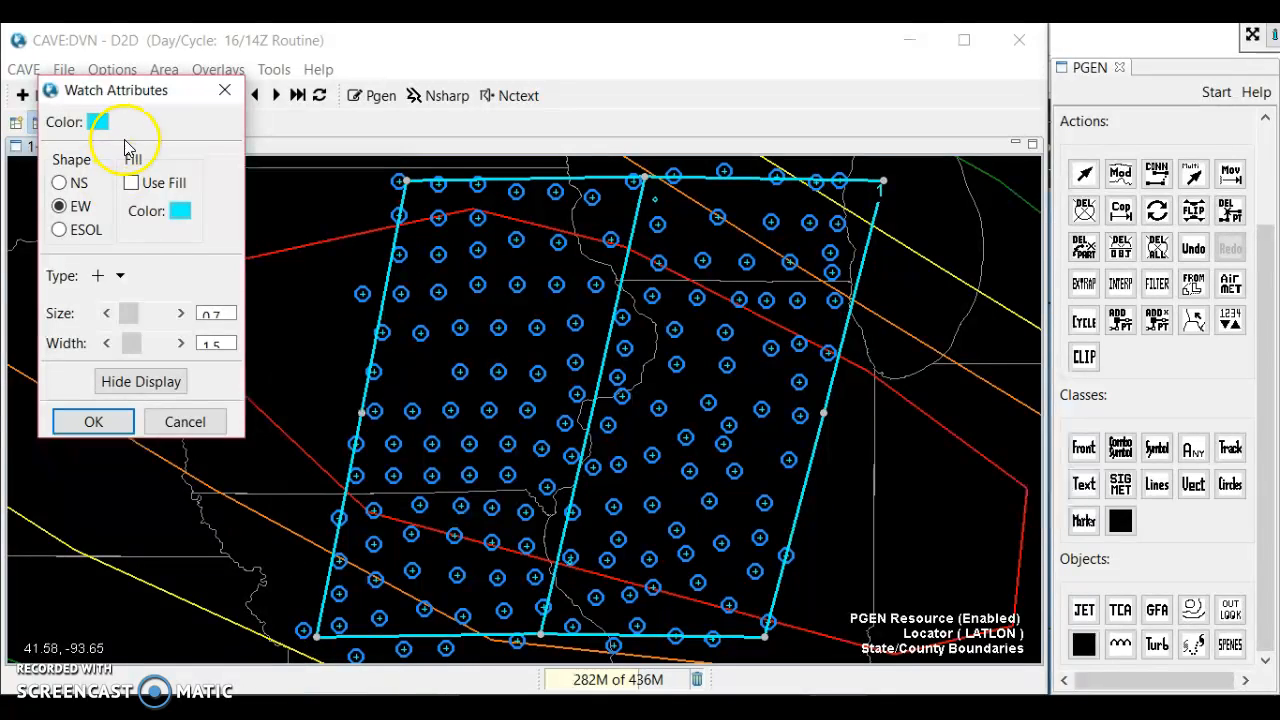
pyautogui.click(131, 184)
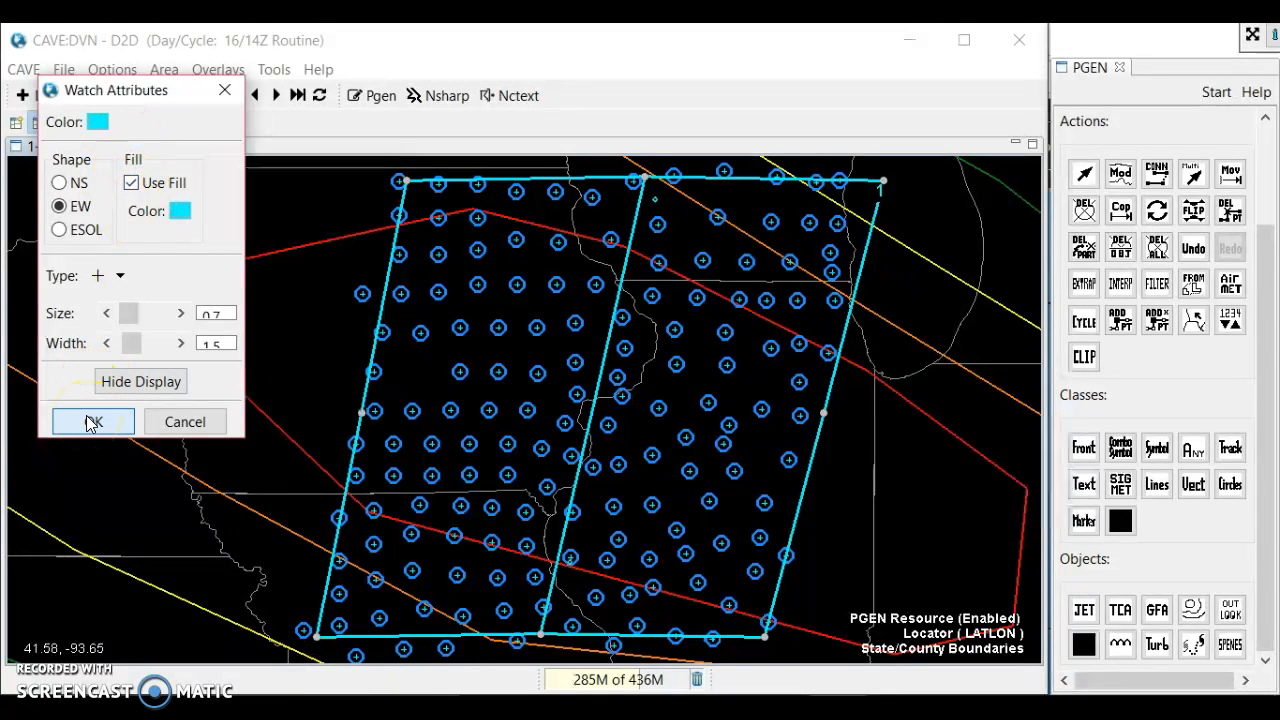
pyautogui.click(88, 420)
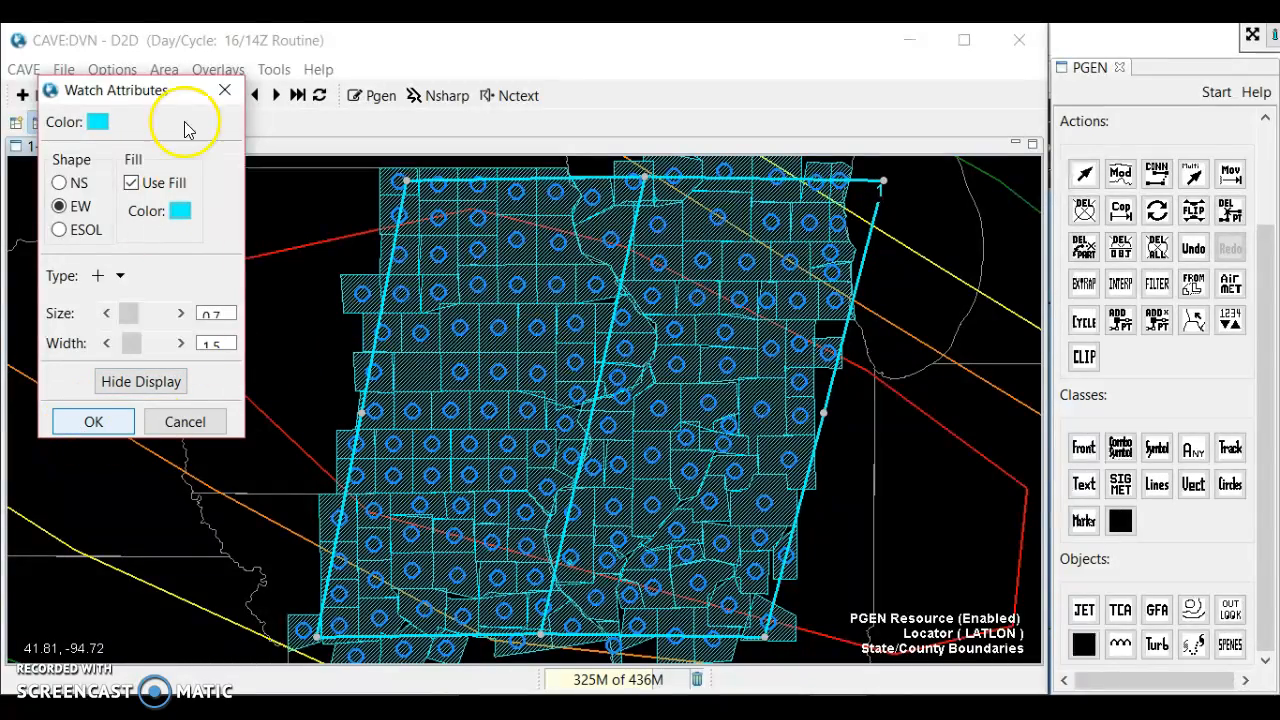
pyautogui.click(224, 90)
pyautogui.scroll(-5, 350, 537)
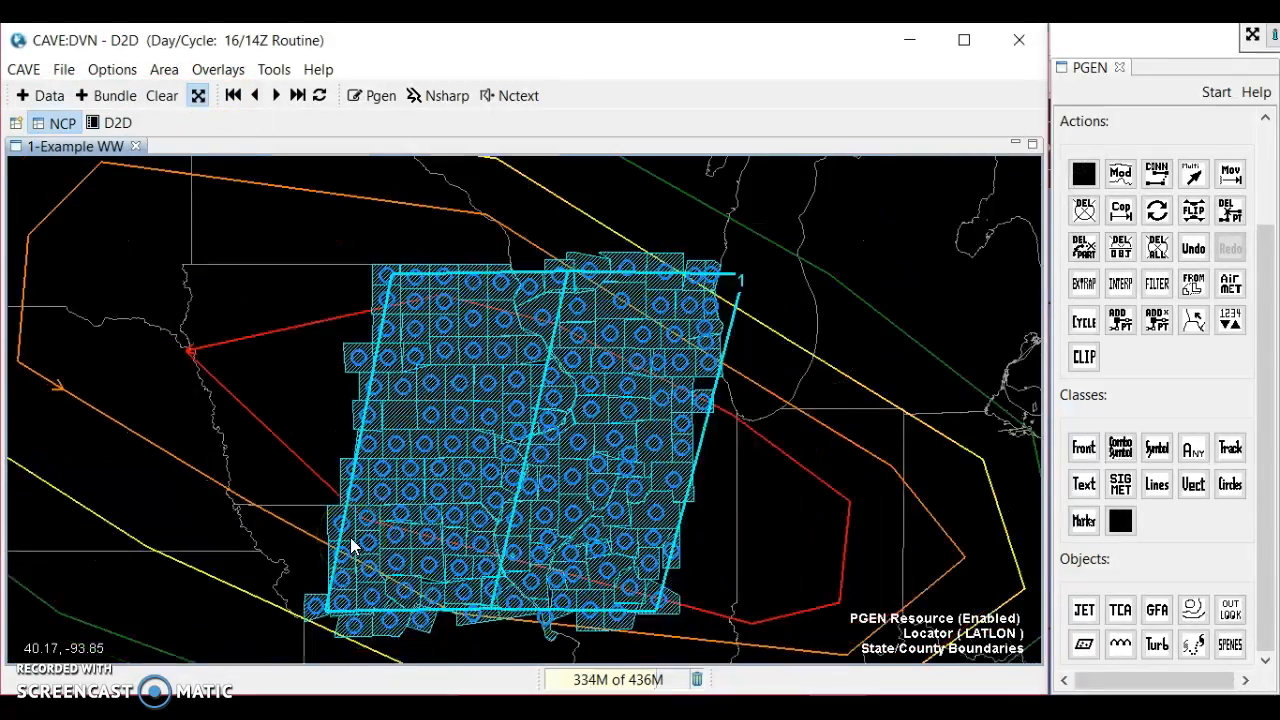
pyautogui.scroll(3, 350, 545)
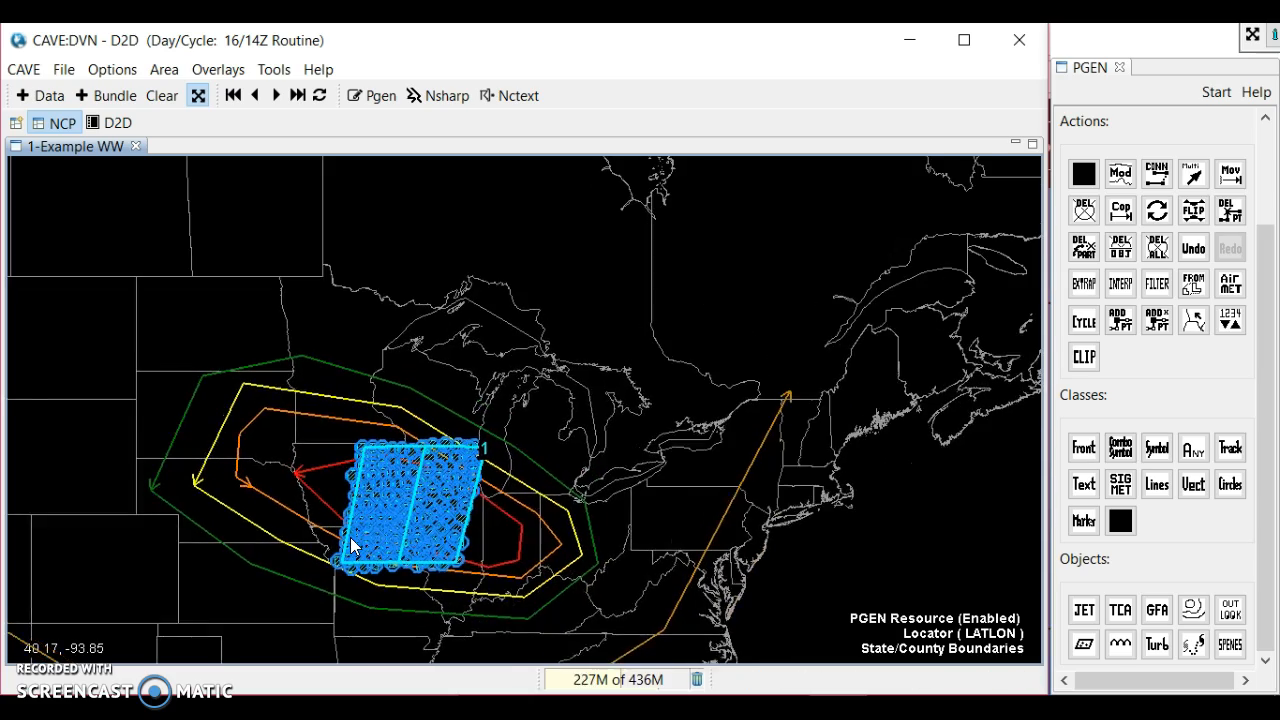
pyautogui.scroll(3, 350, 545)
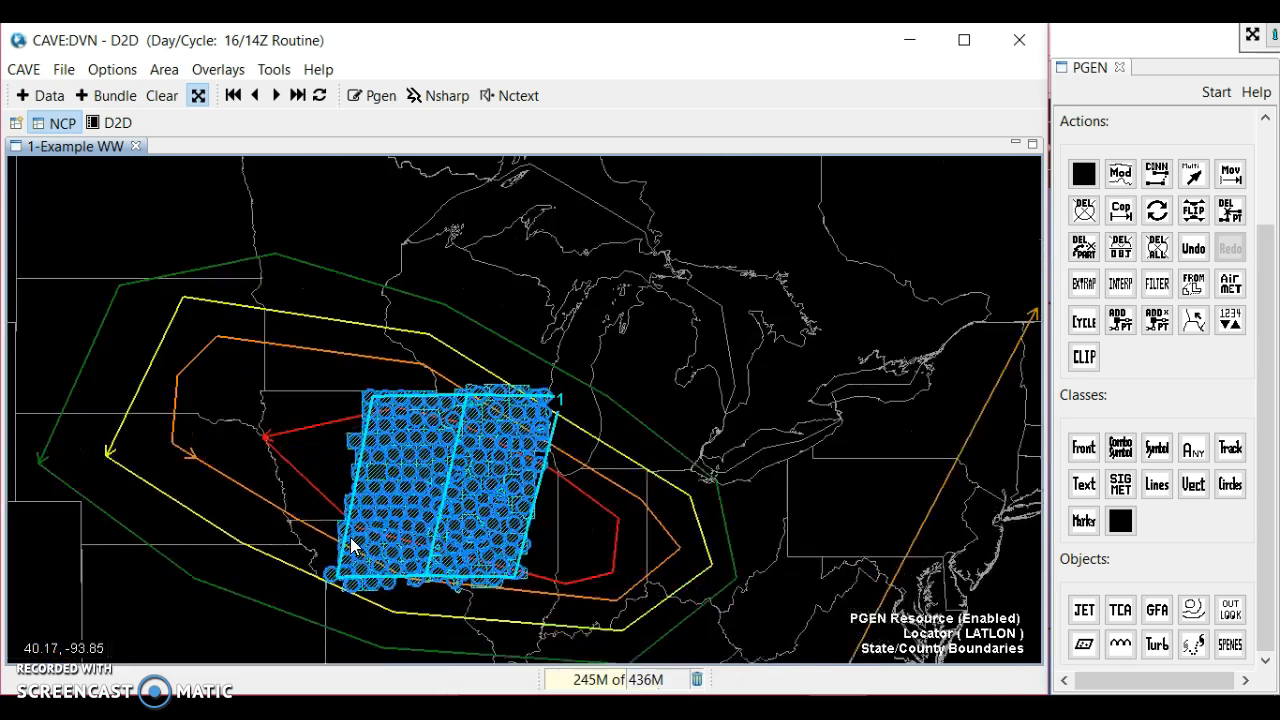
pyautogui.scroll(3, 350, 538)
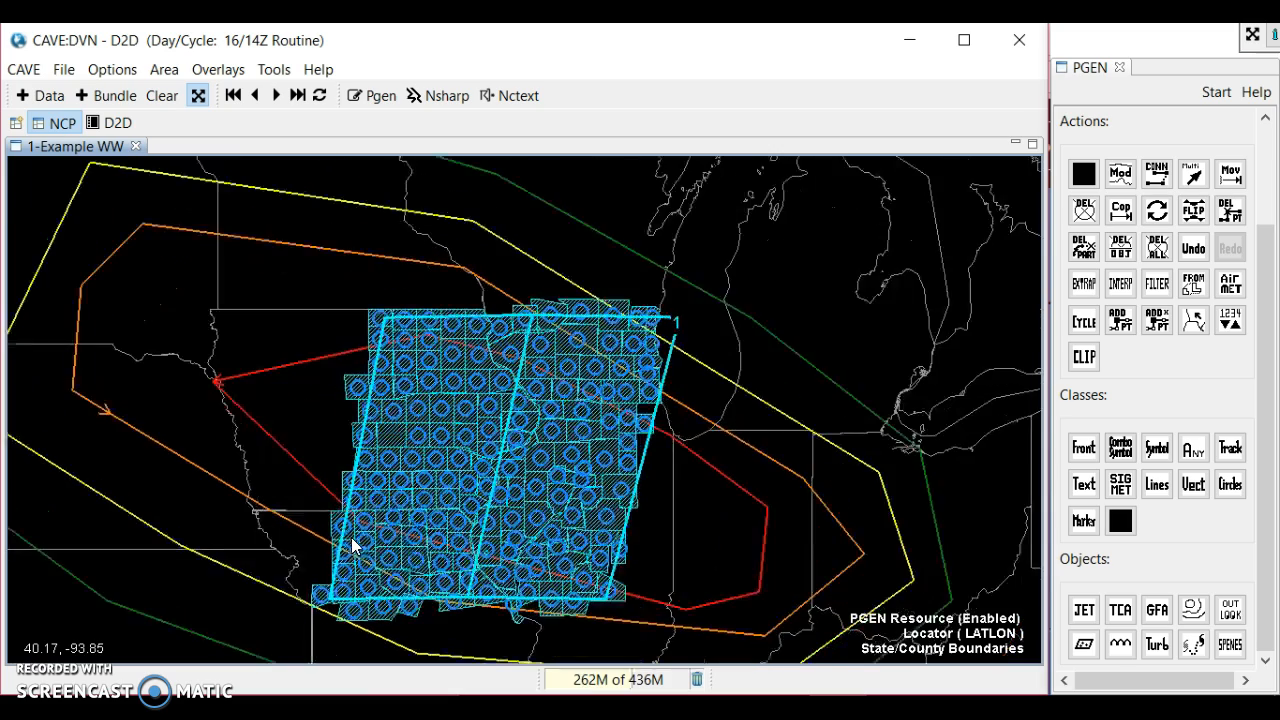